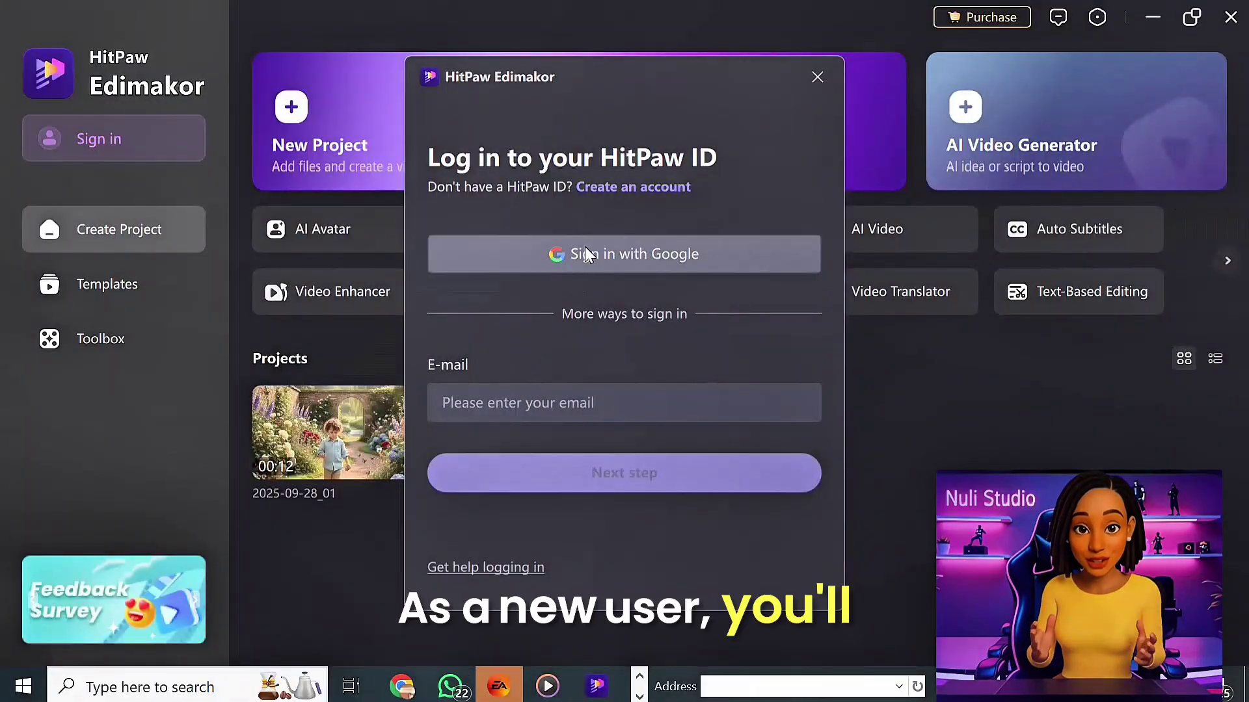
Step: Sign in to HitPaw Edimakor with a Google account
click(620, 264)
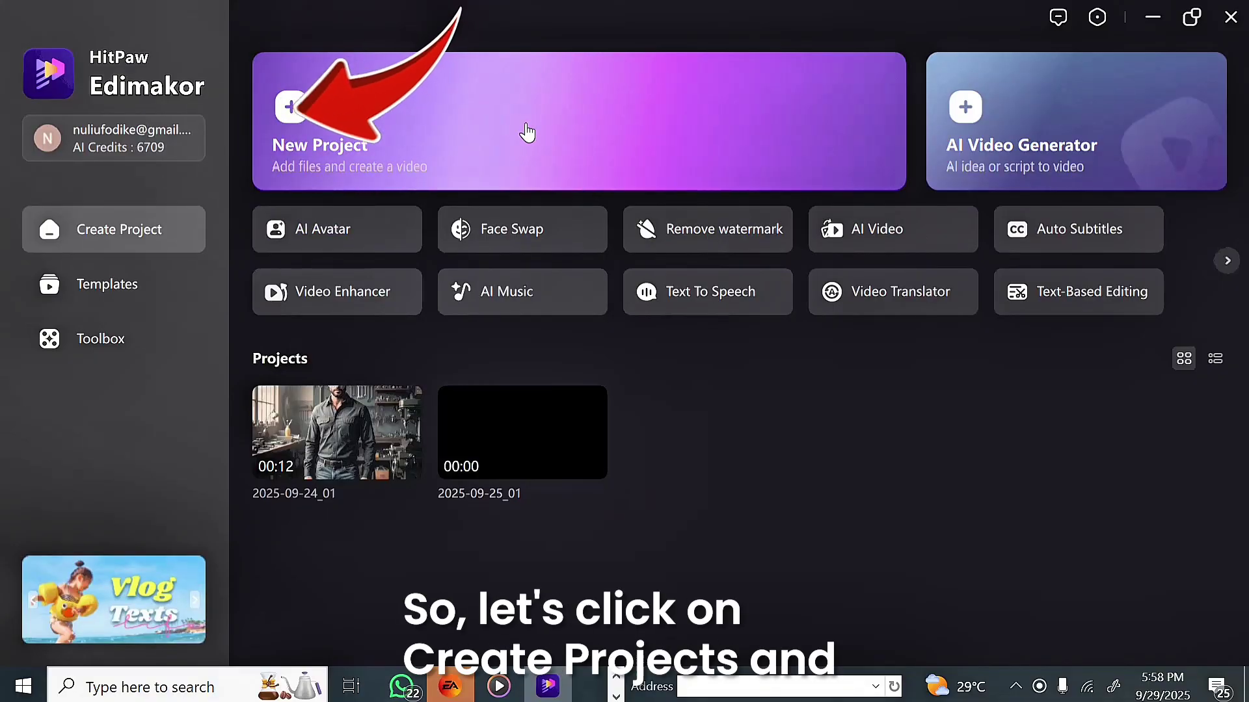
Step: Start a new empty project and show the media library's Download and Record options
click(520, 135)
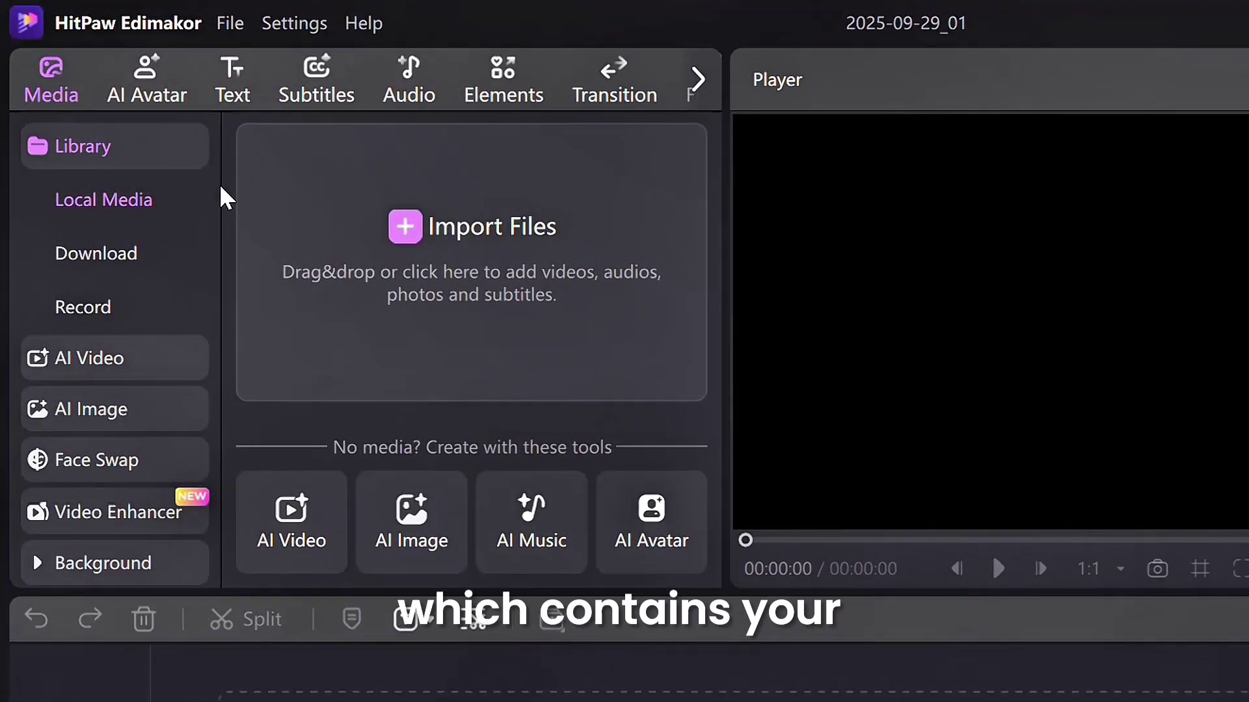
click(85, 259)
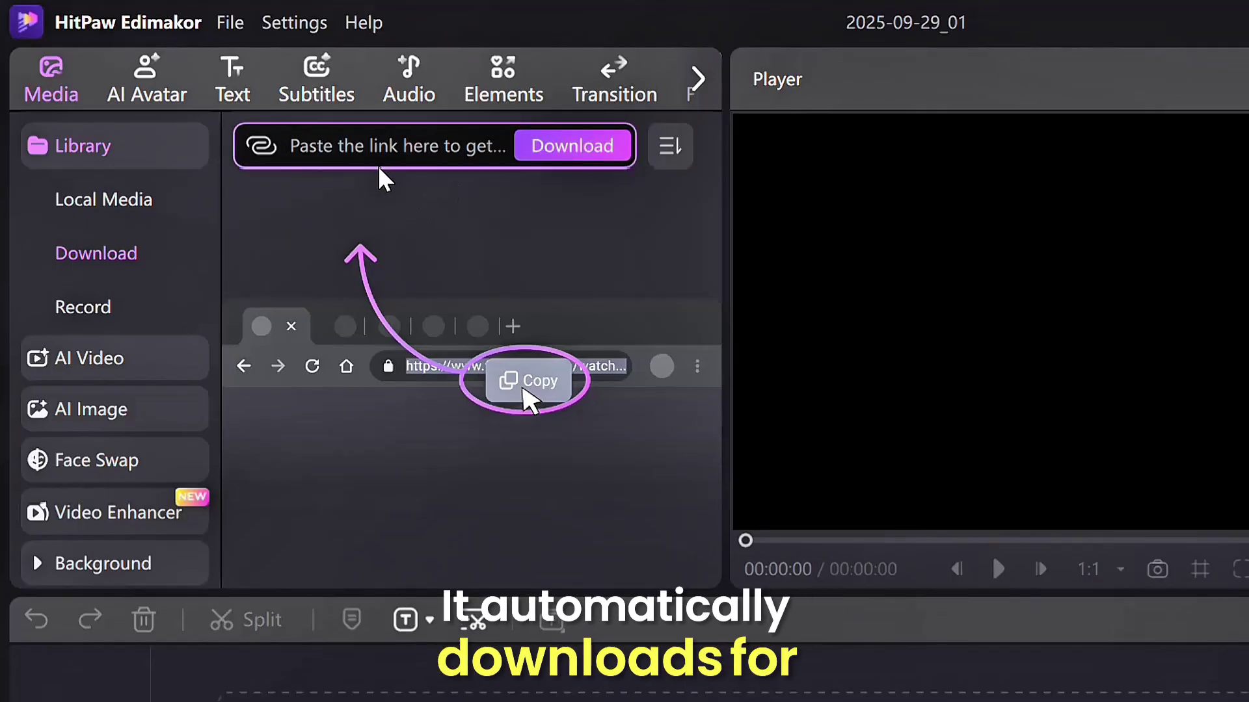
click(108, 300)
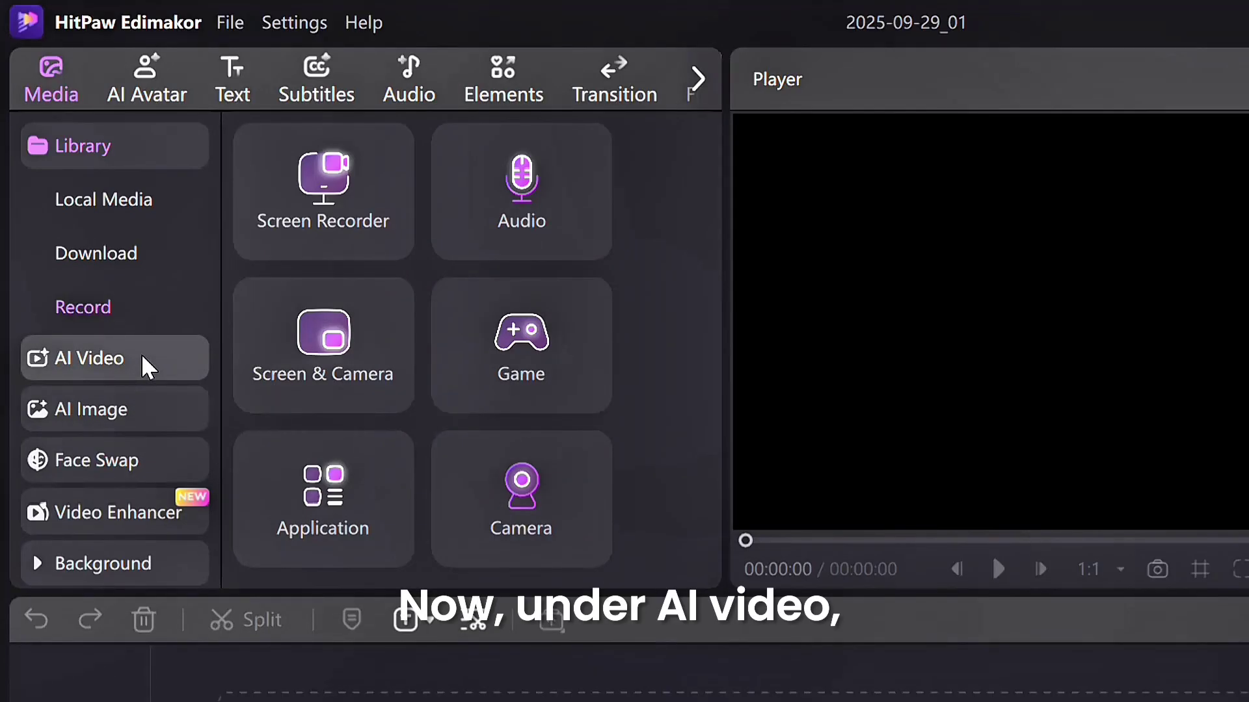
Step: Browse the AI Video effect templates and preview Kidnap by Alien in the player
click(149, 368)
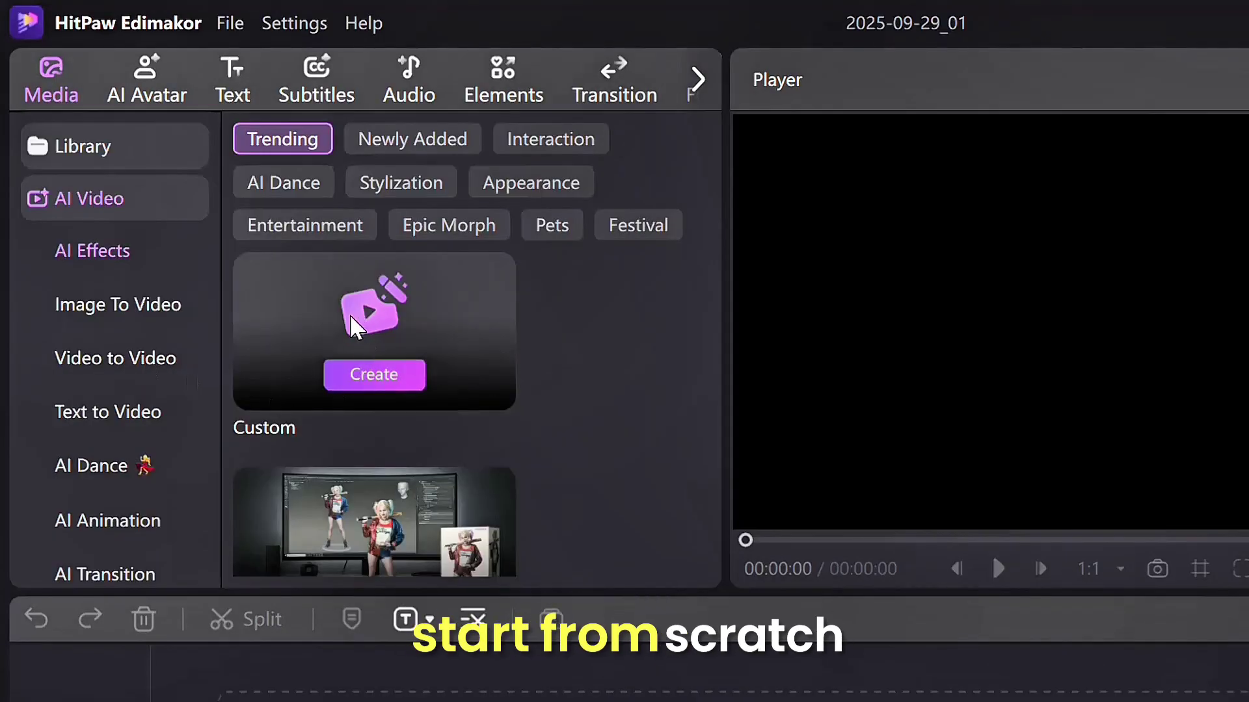
mouse_move(373, 332)
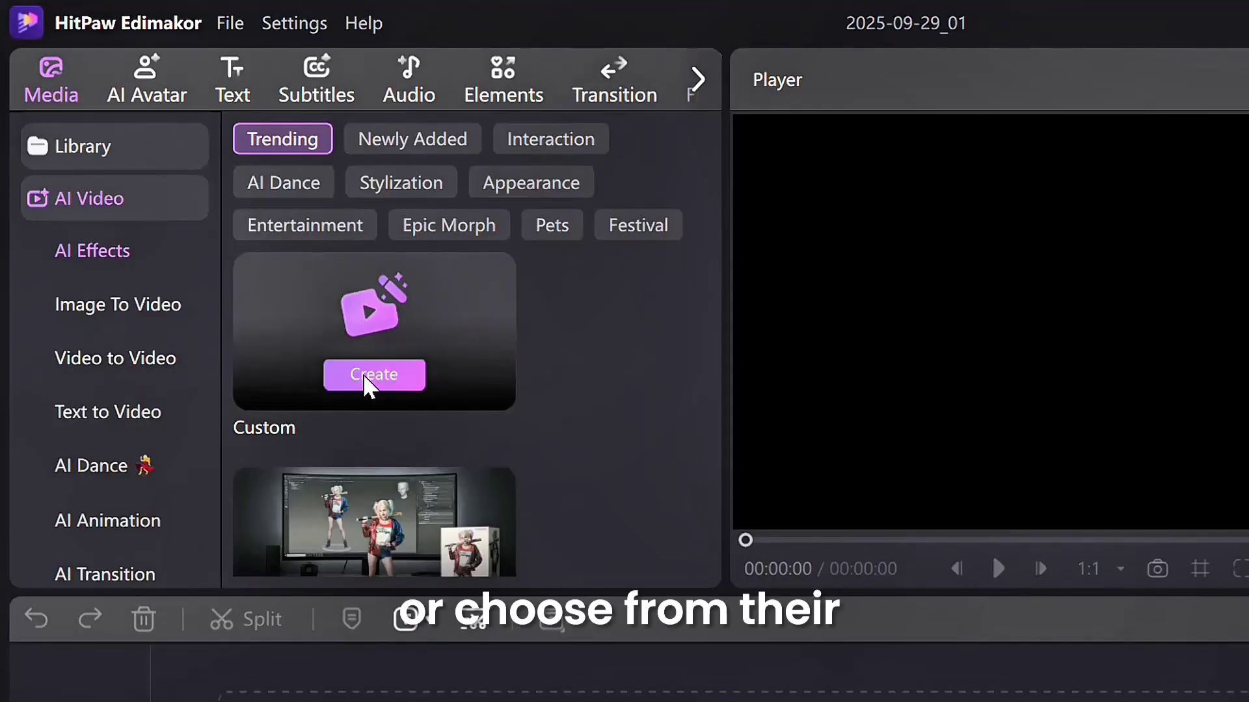
scroll(709, 292, down, 5)
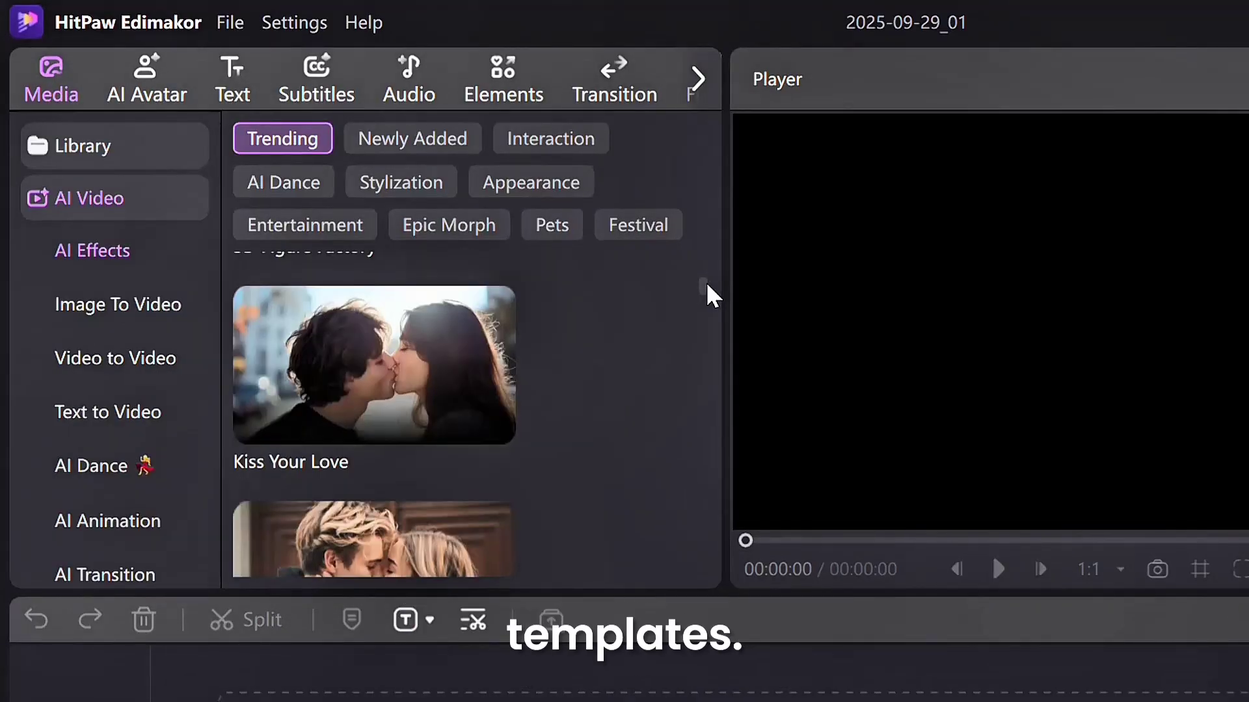
scroll(709, 292, up, 1)
drag(707, 284, 707, 416)
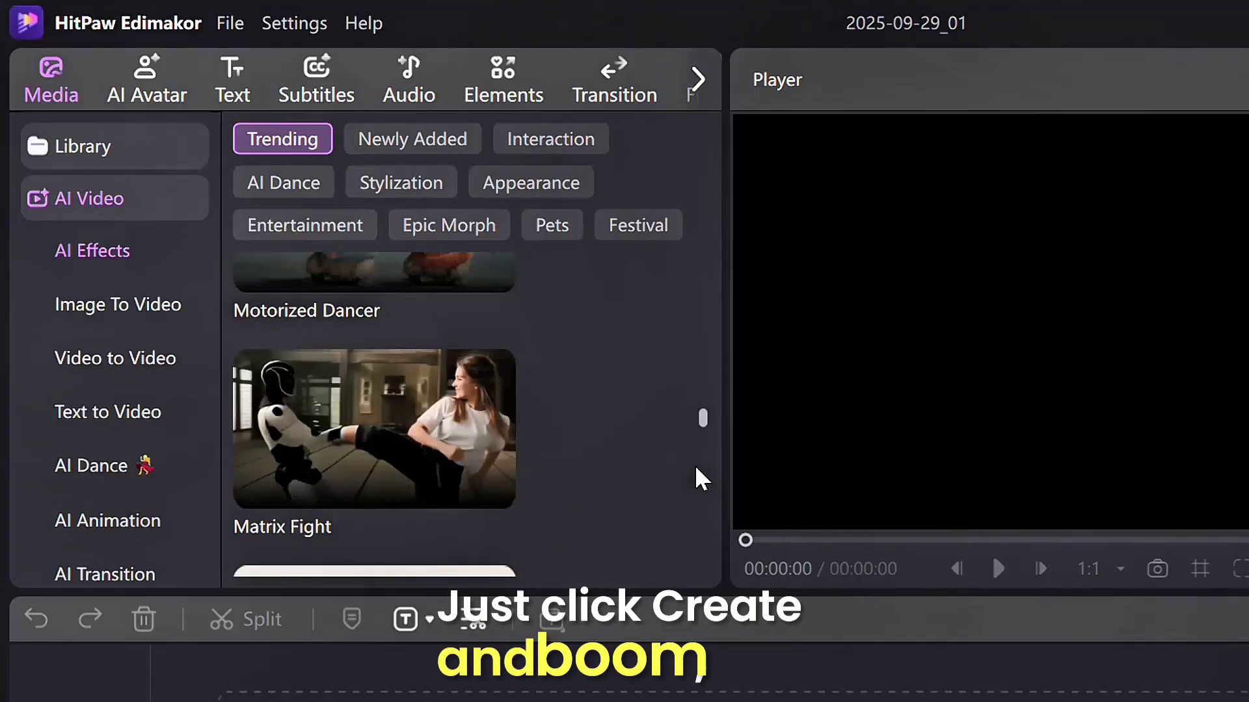
drag(703, 420, 702, 441)
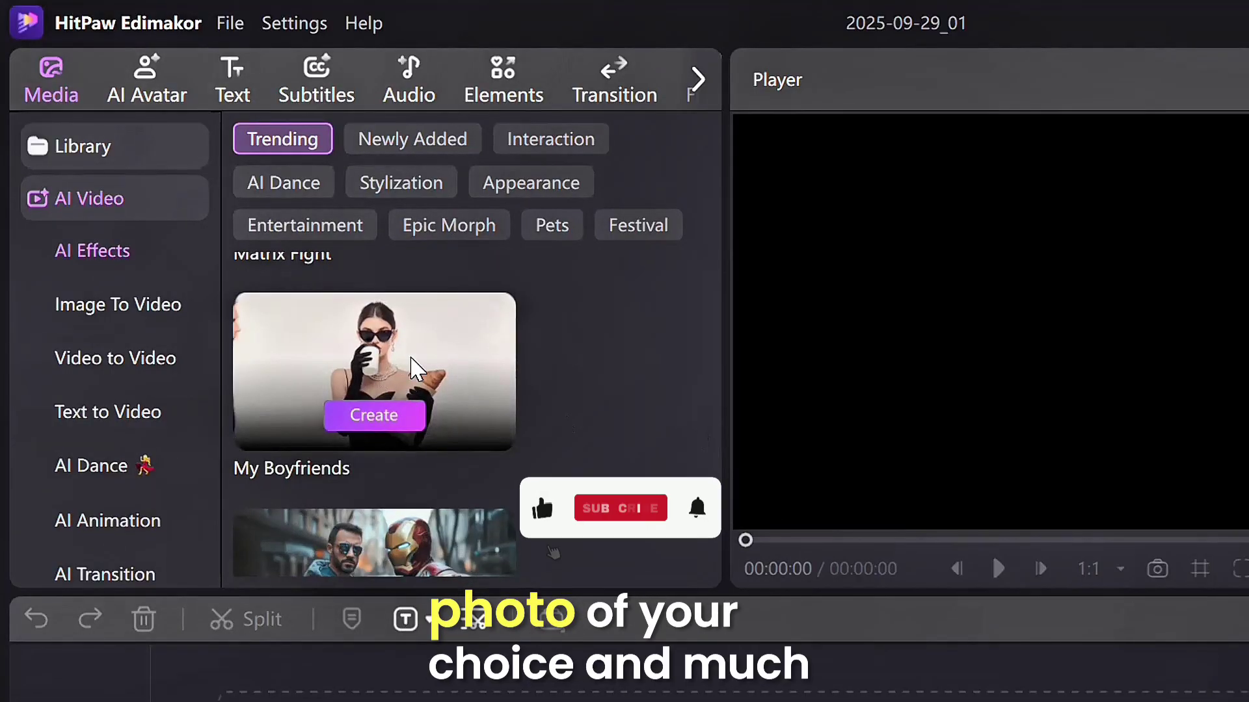
scroll(712, 458, down, 3)
scroll(712, 459, down, 2)
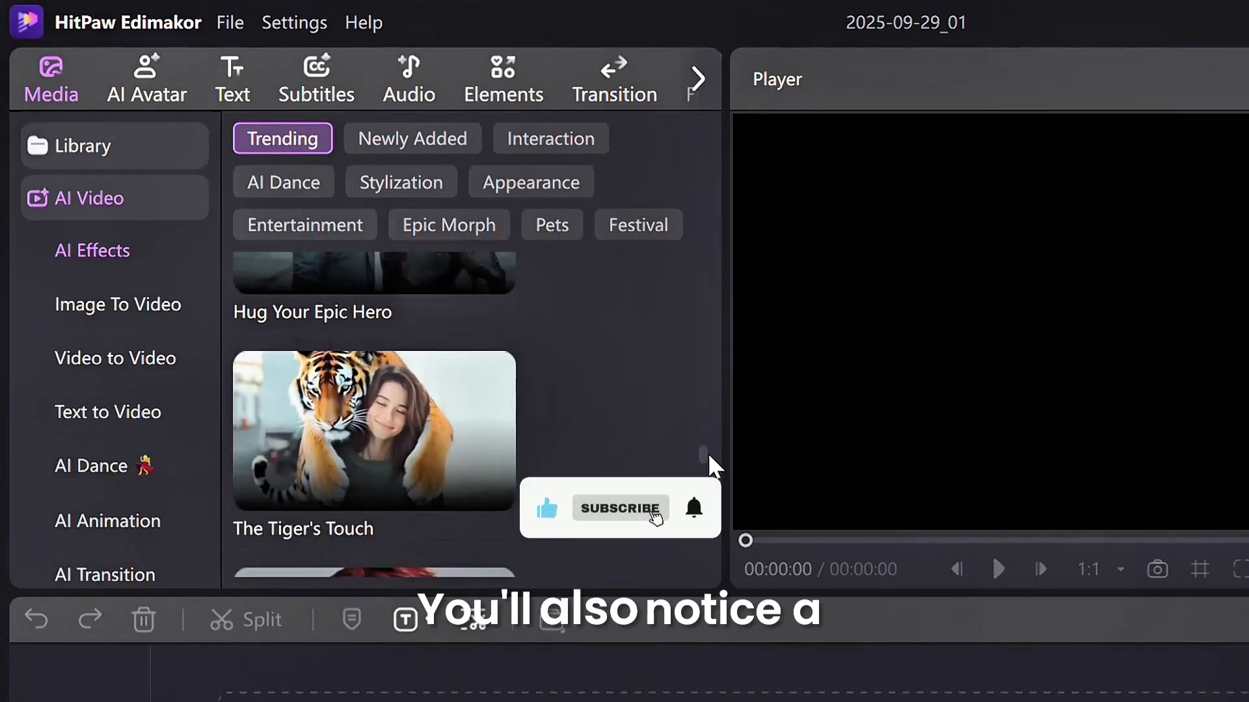
scroll(712, 459, down, 3)
scroll(712, 458, up, 4)
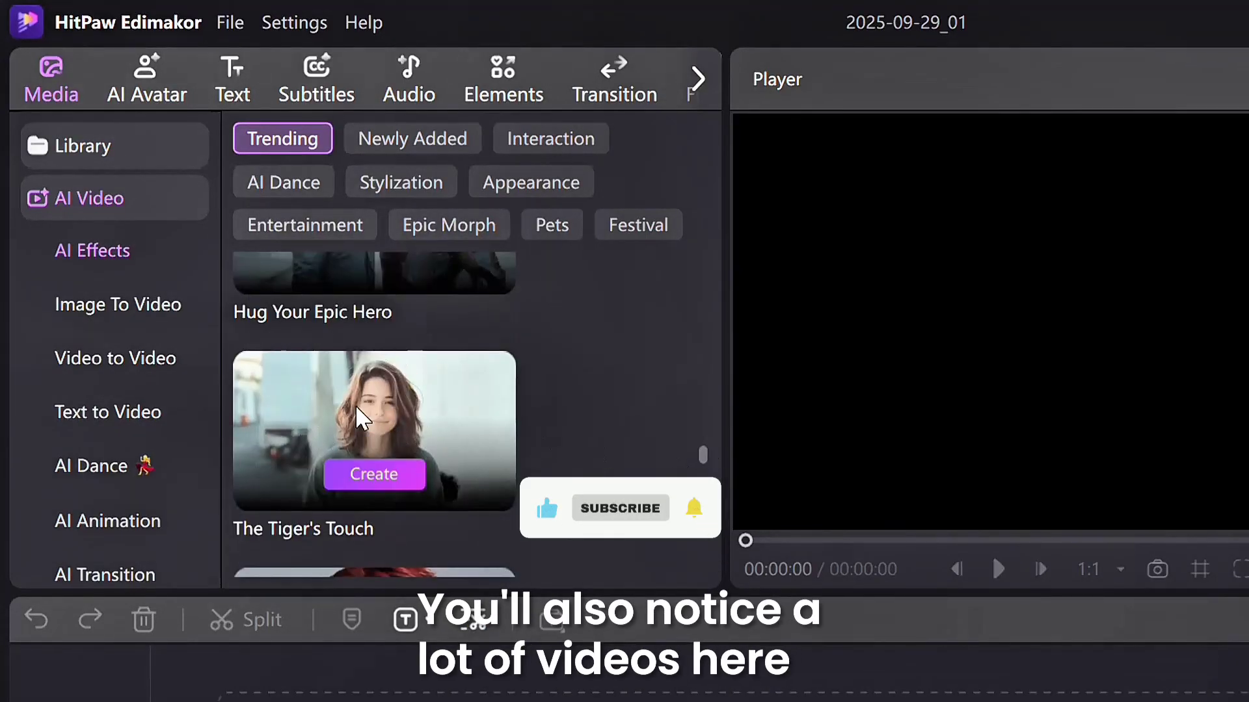
scroll(712, 459, down, 5)
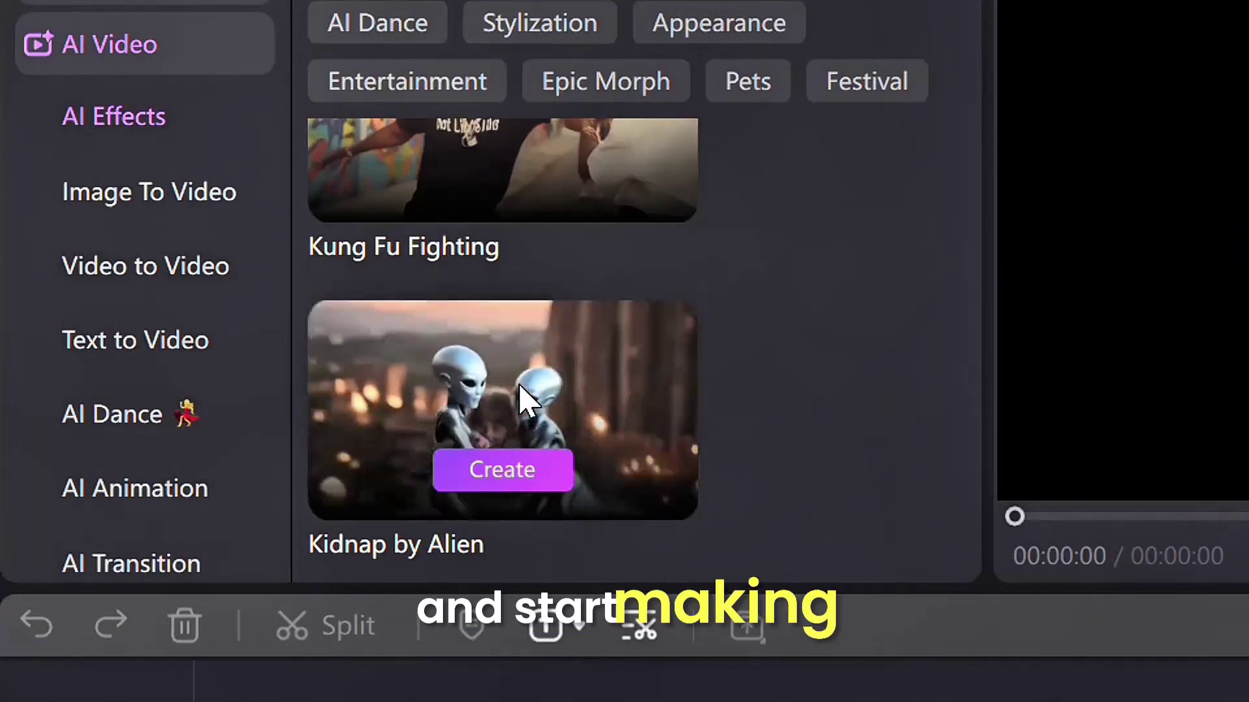
click(524, 402)
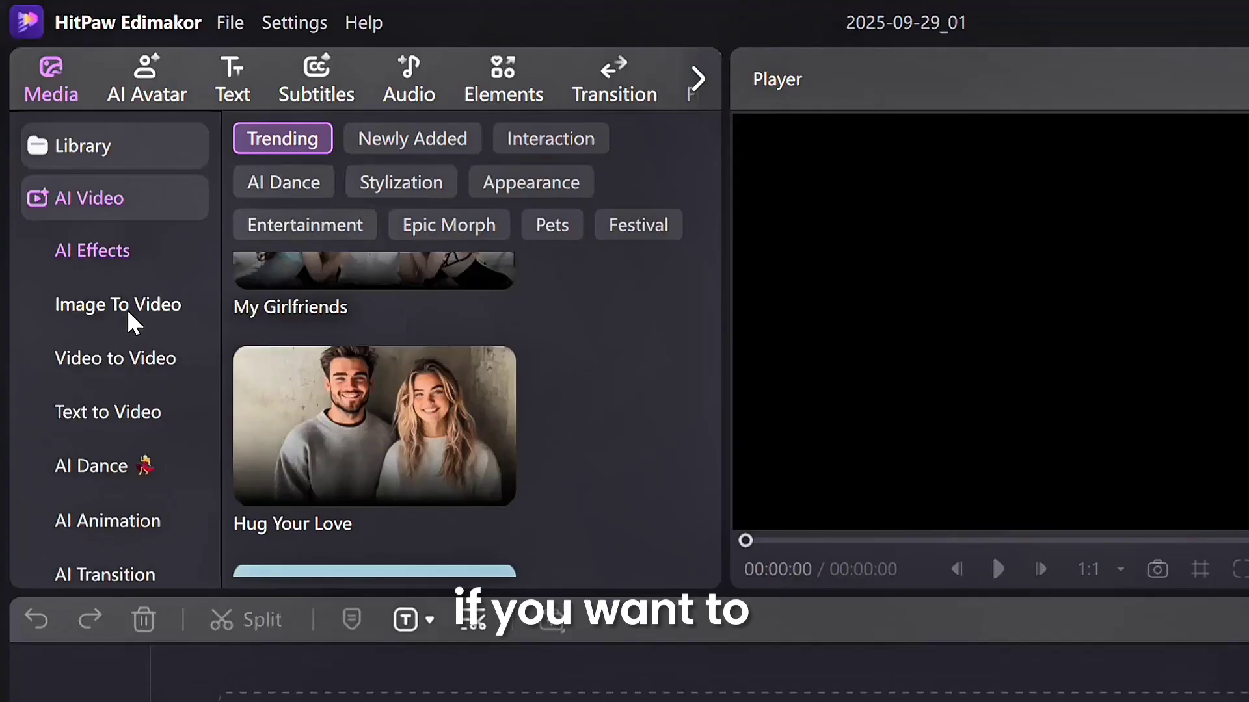
Step: Open Image To Video and scroll down to its 5S duration and 1080P resolution settings
click(130, 321)
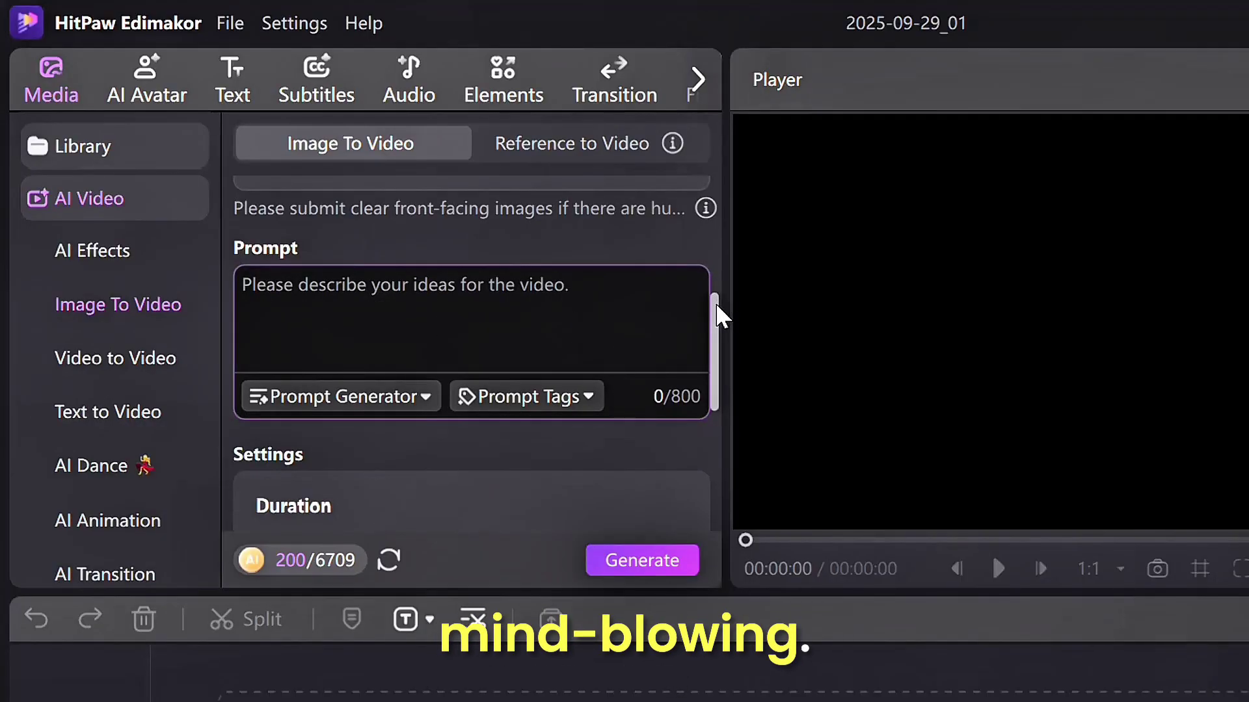
drag(718, 306, 723, 352)
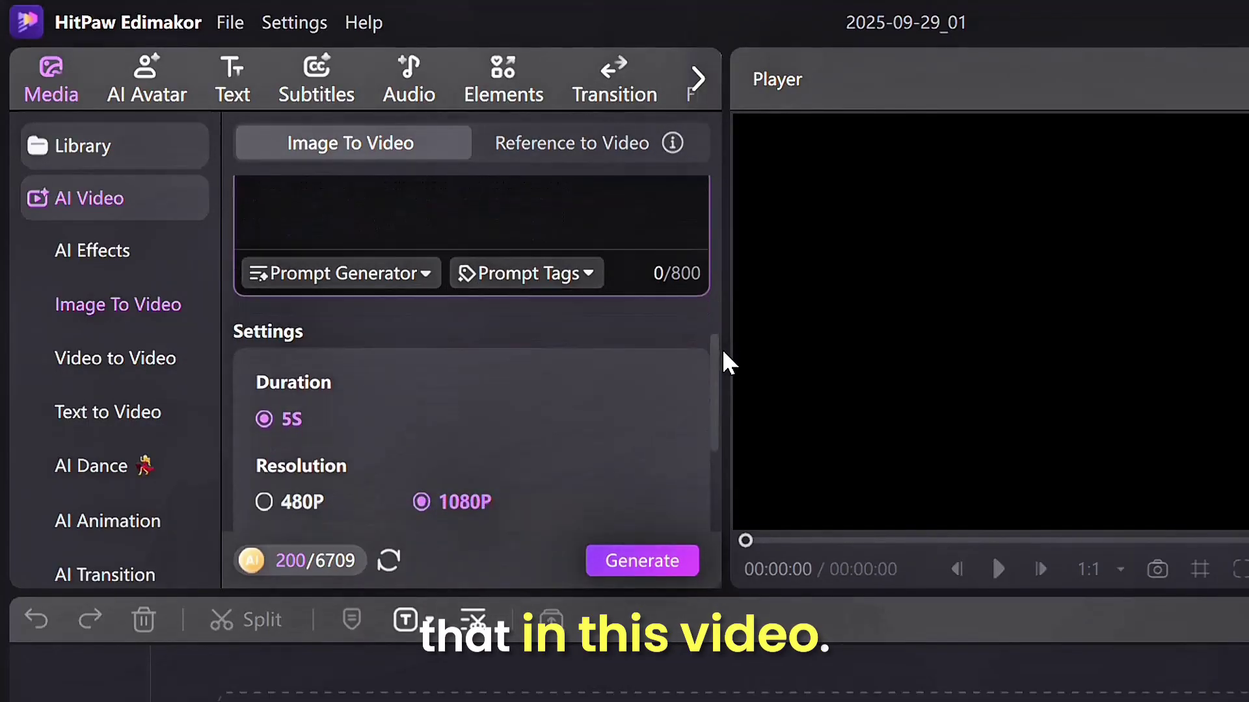
drag(721, 348, 720, 362)
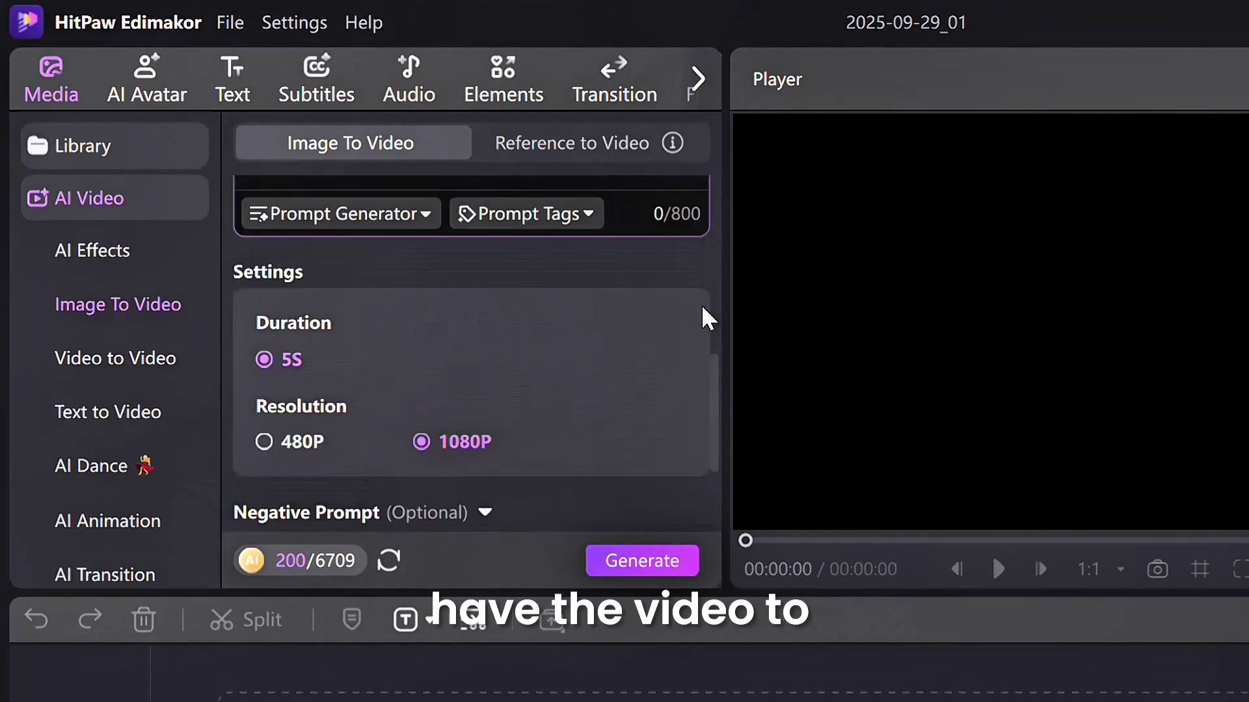
Step: Open Video to Video and page through the restyle styles to select Van Gough
click(154, 357)
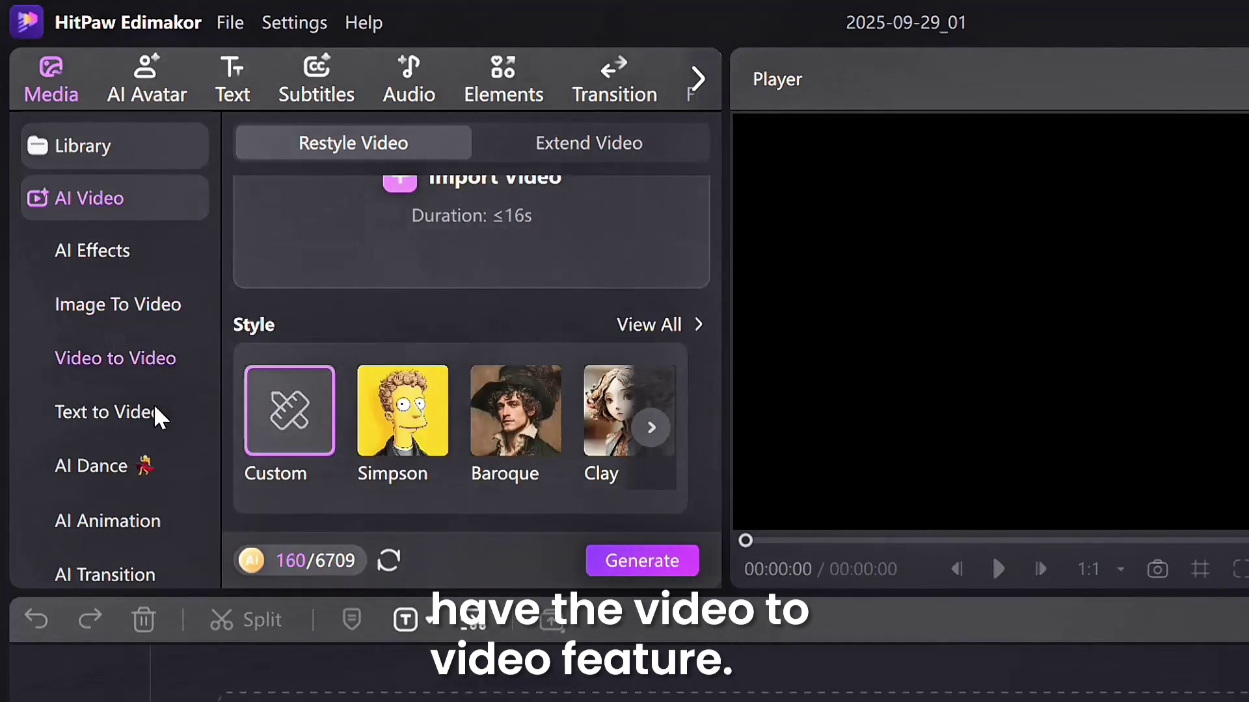
scroll(470, 323, up, 2)
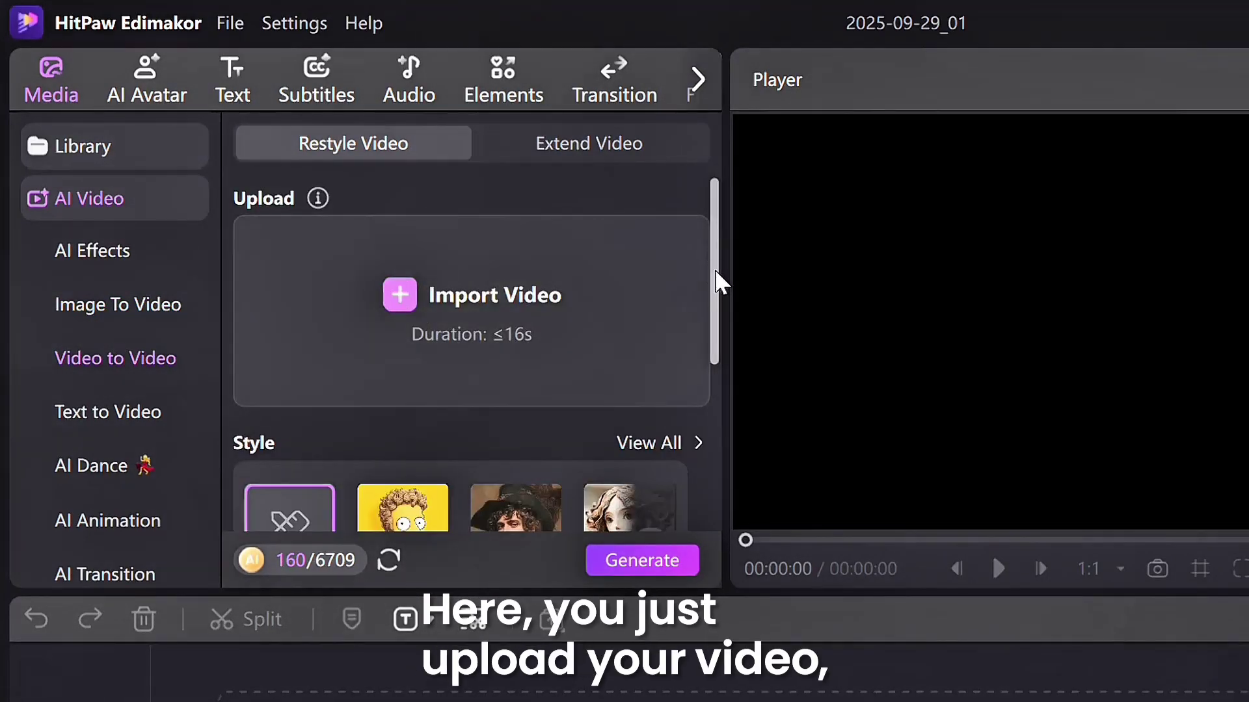
drag(718, 284, 719, 361)
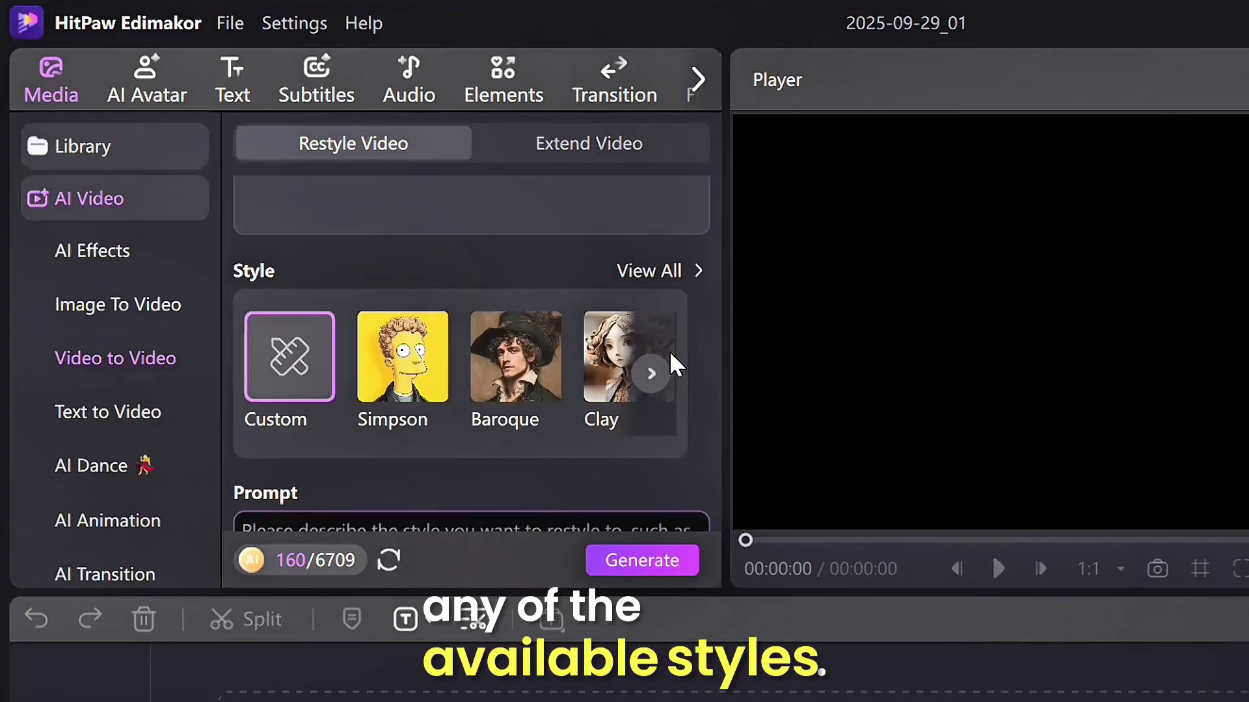
click(657, 367)
click(654, 368)
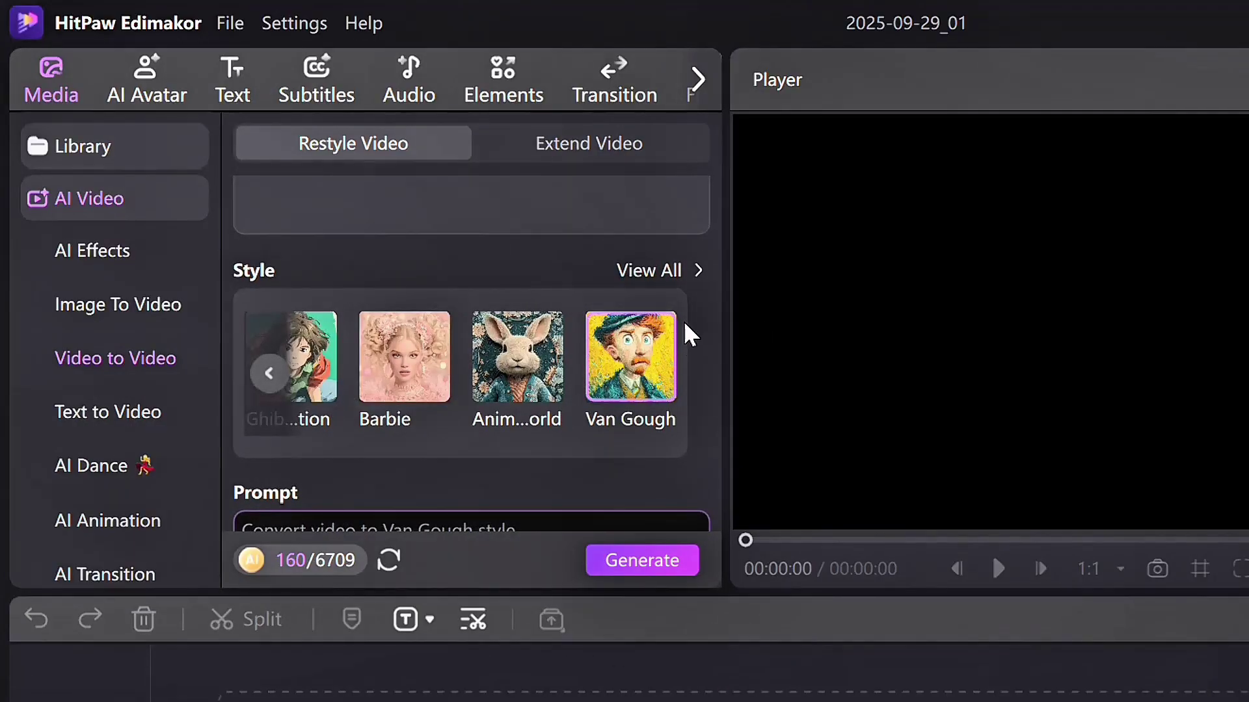
Step: Open Text to Video, check its Model list, and view all Camera Movement presets
click(120, 411)
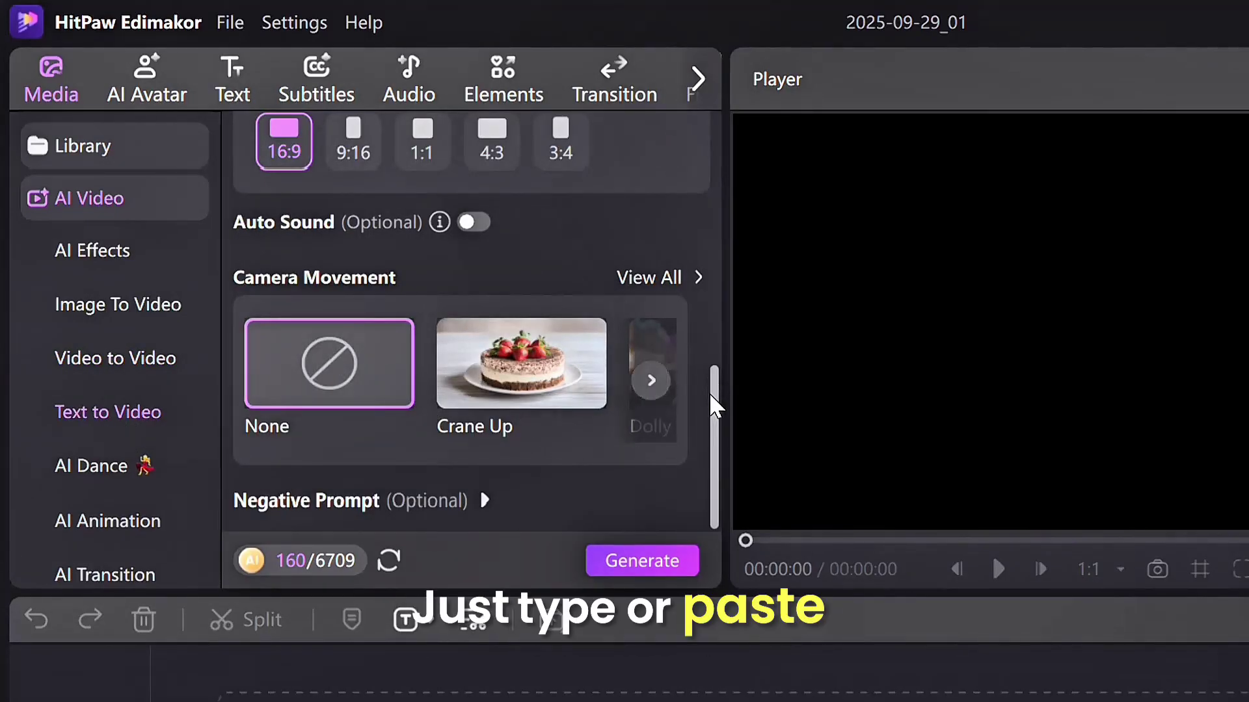
drag(708, 372, 708, 170)
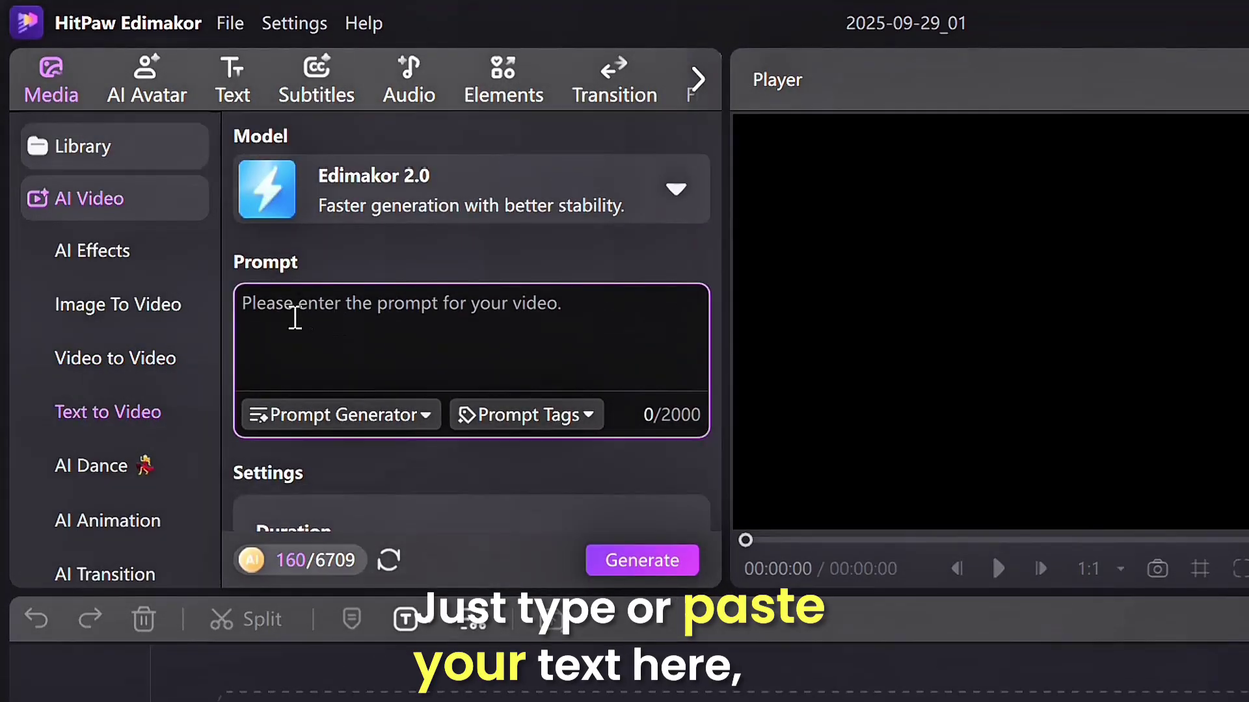
click(675, 190)
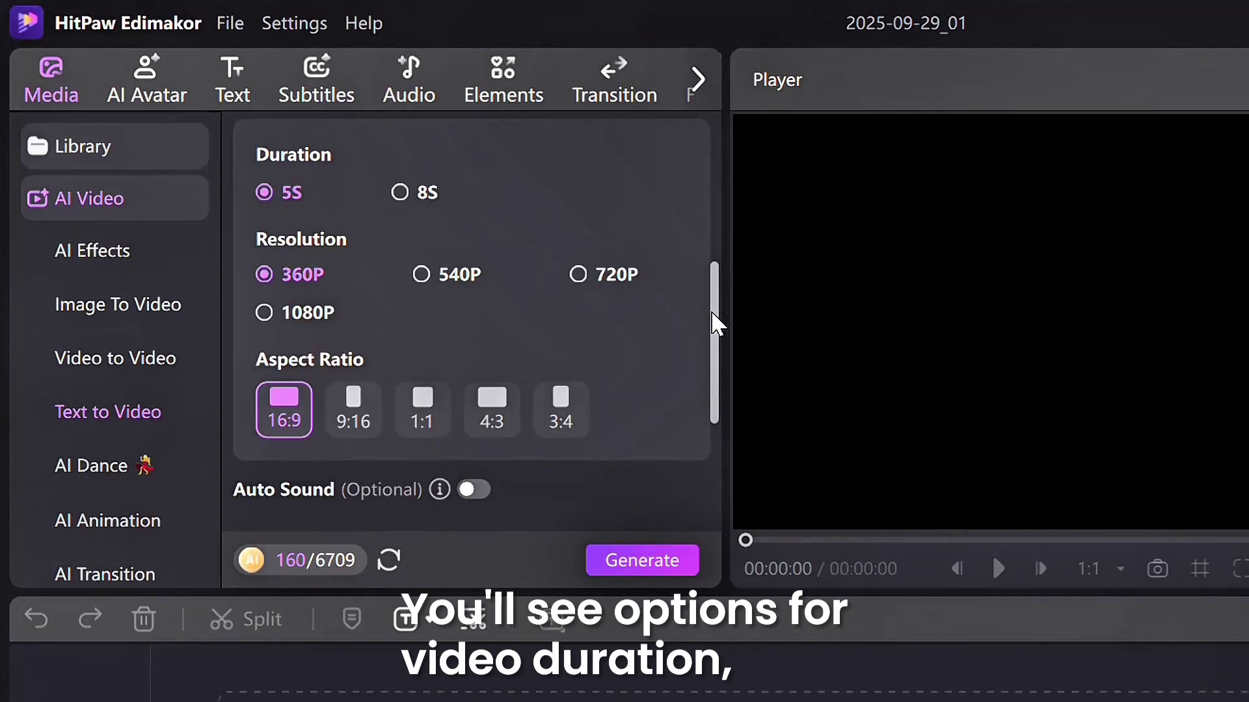
drag(713, 315, 715, 397)
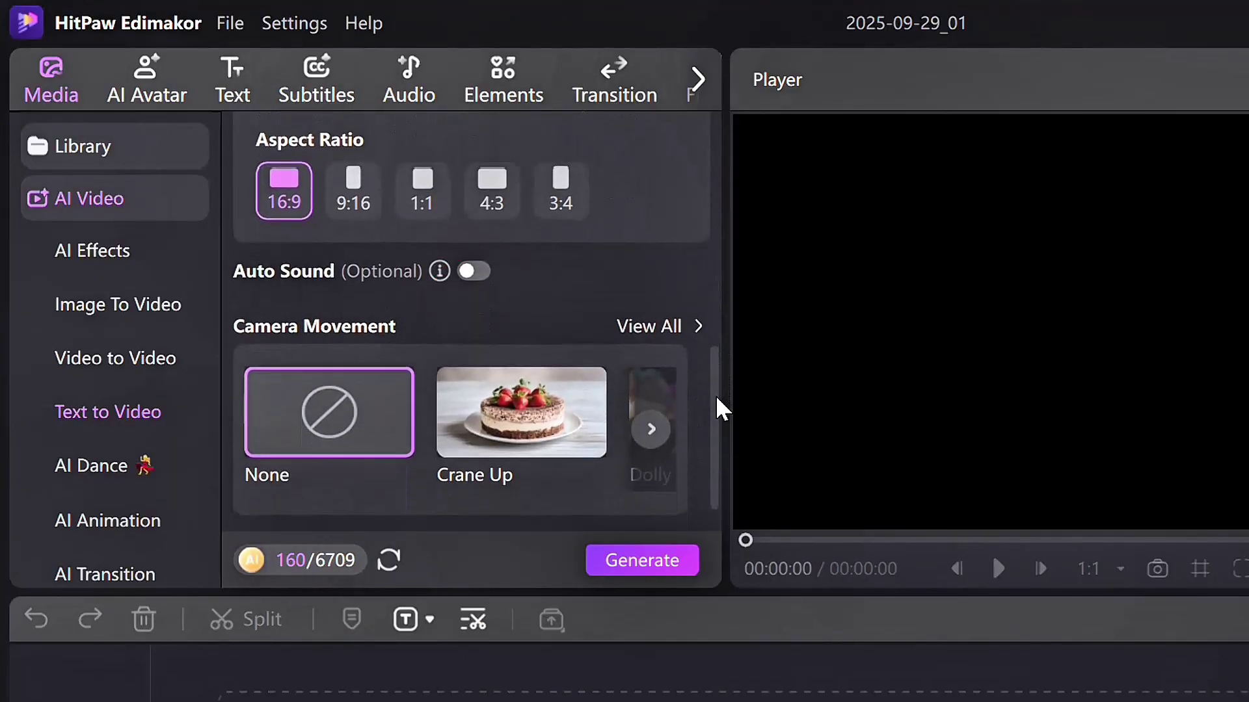
click(669, 321)
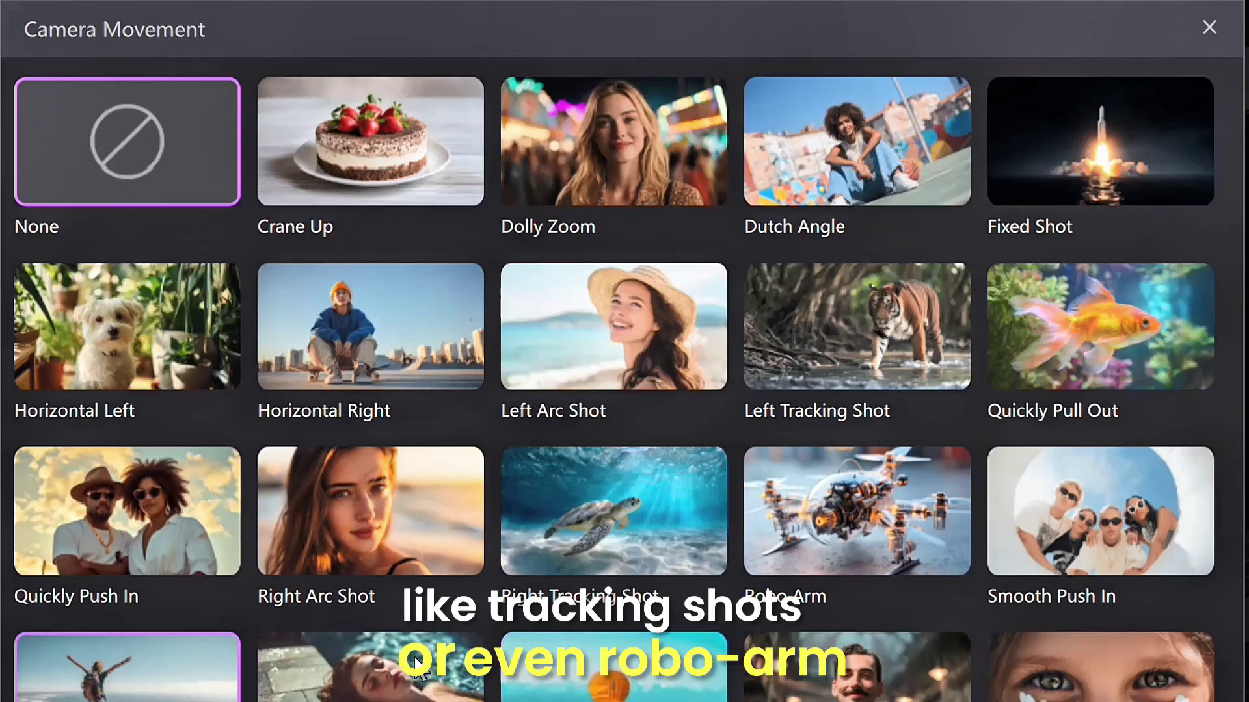
Step: Close the camera presets, open AI Dance, and choose the Kung Fu template
click(1209, 26)
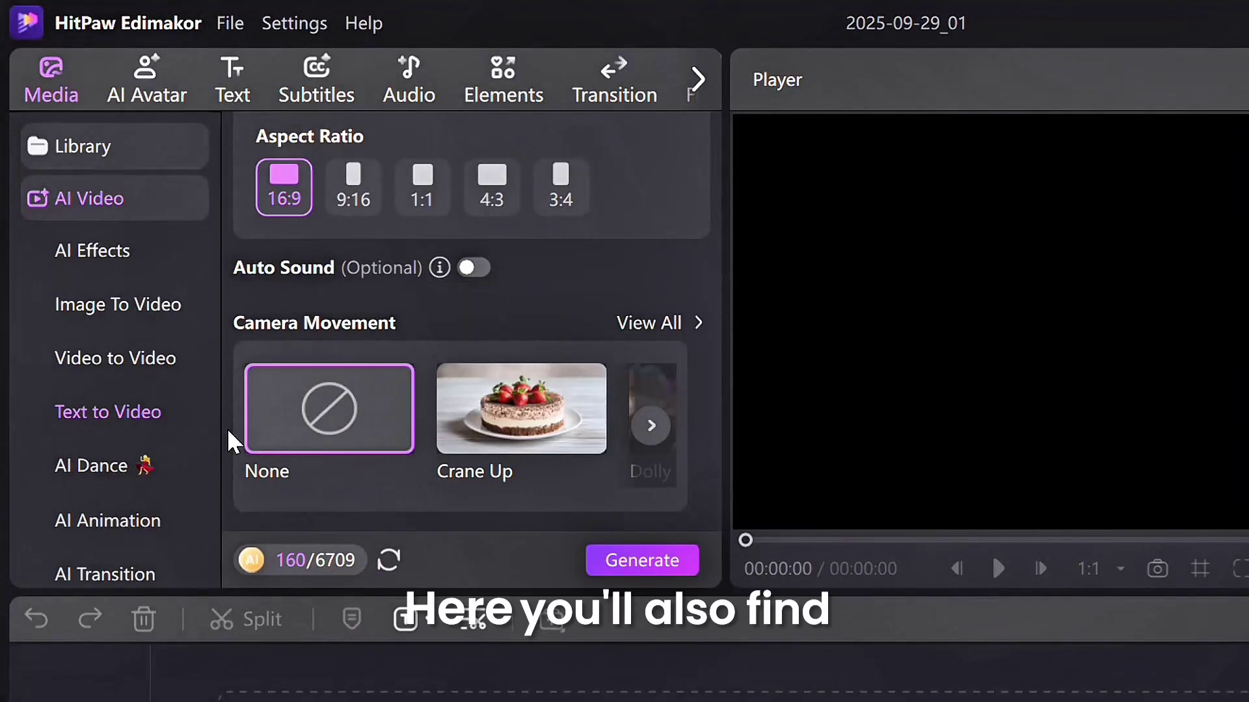
click(110, 467)
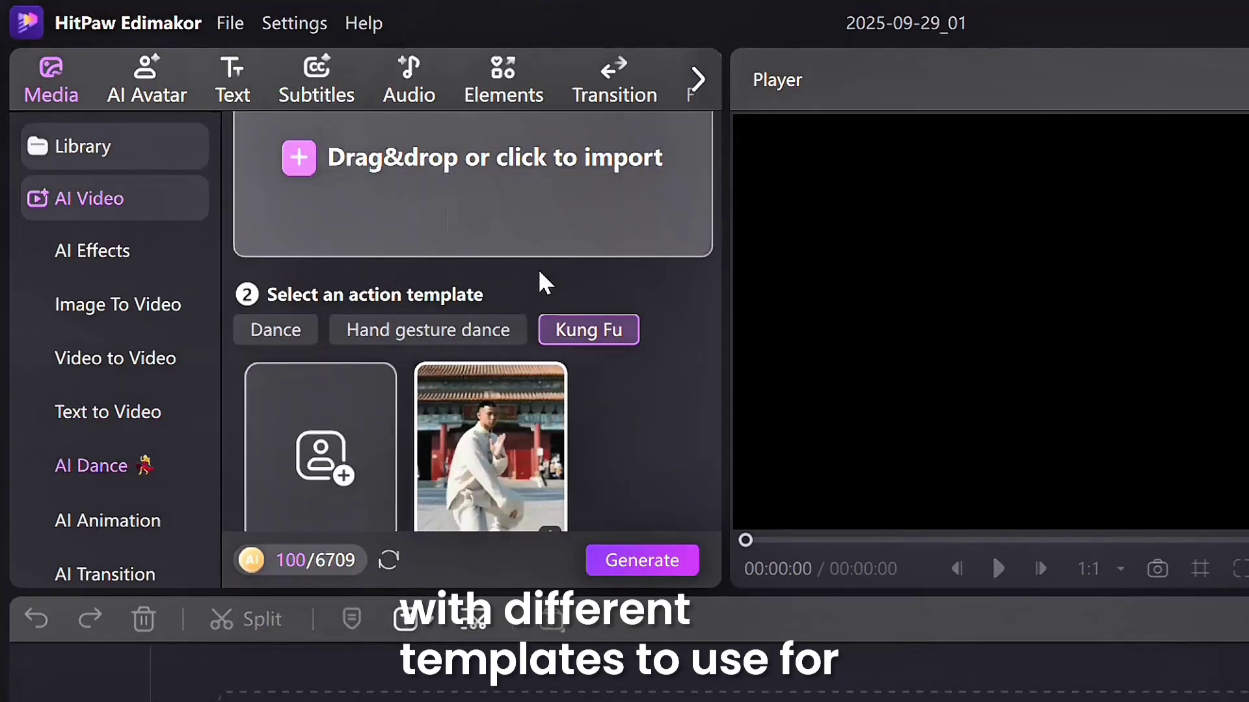
scroll(437, 306, up, 2)
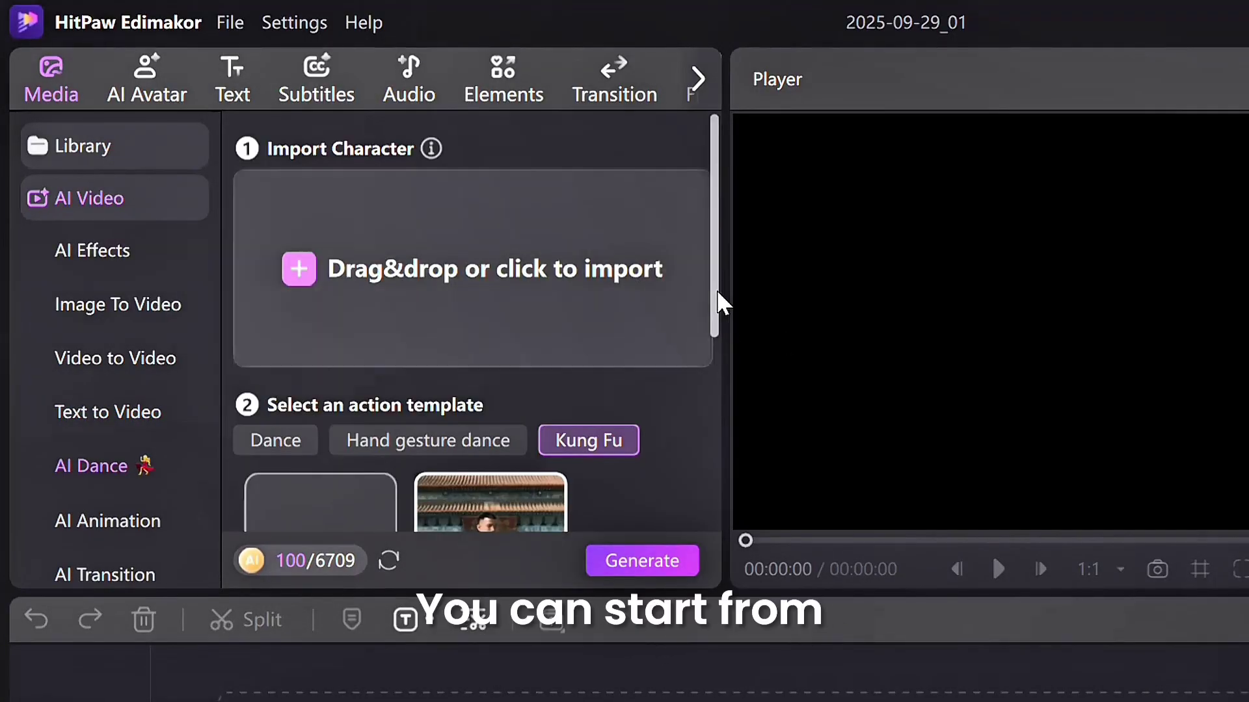
mouse_move(716, 309)
mouse_down()
mouse_move(734, 374)
mouse_move(734, 330)
mouse_up()
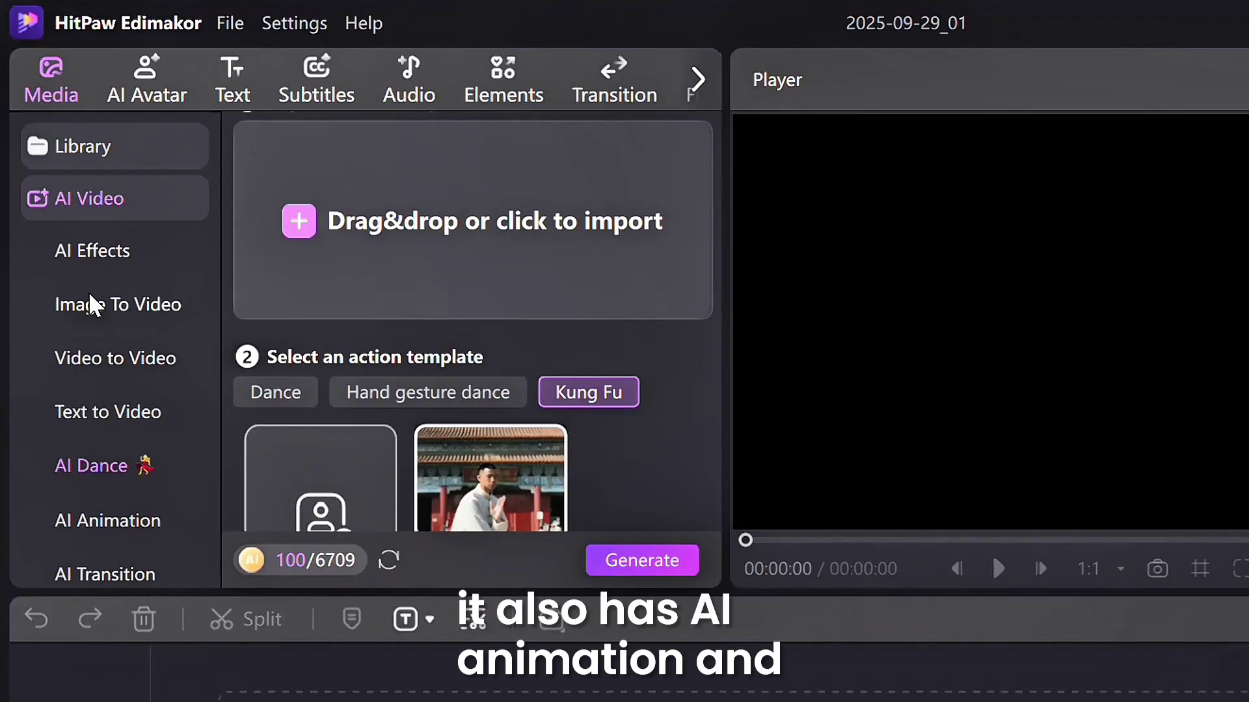
Step: Open the Library's AI Avatar generator and scroll through its preset avatar photos
click(111, 140)
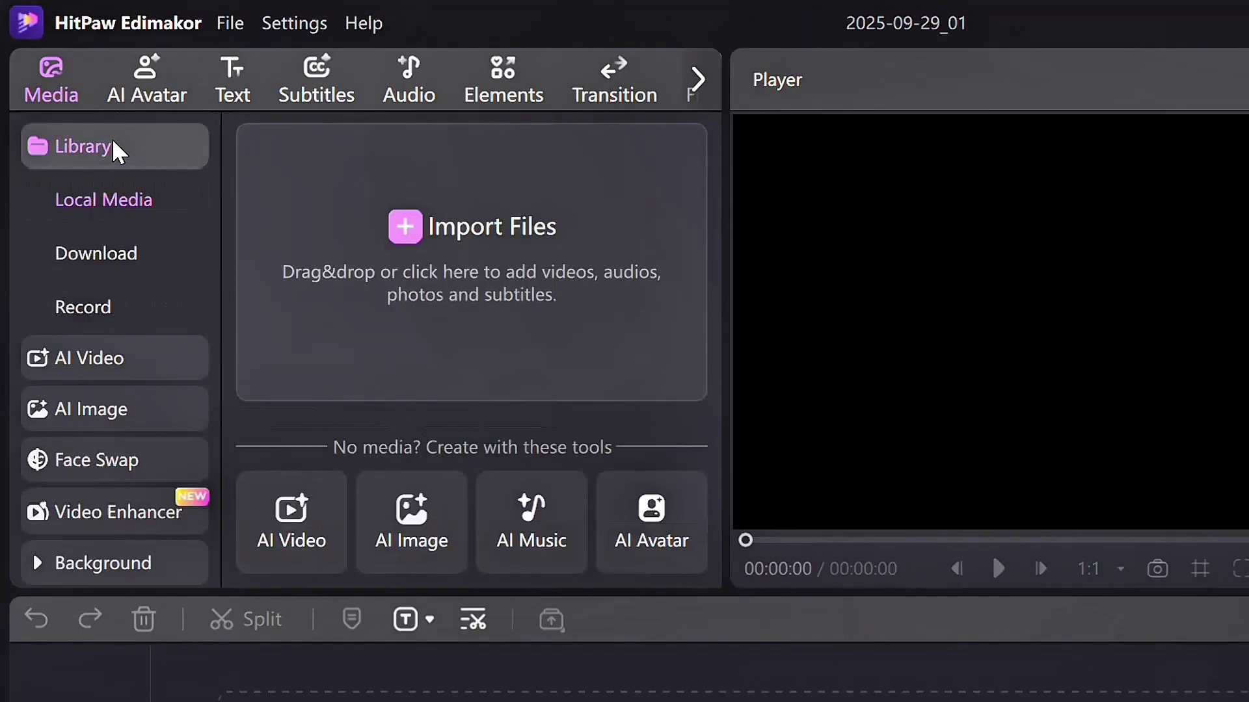
click(152, 77)
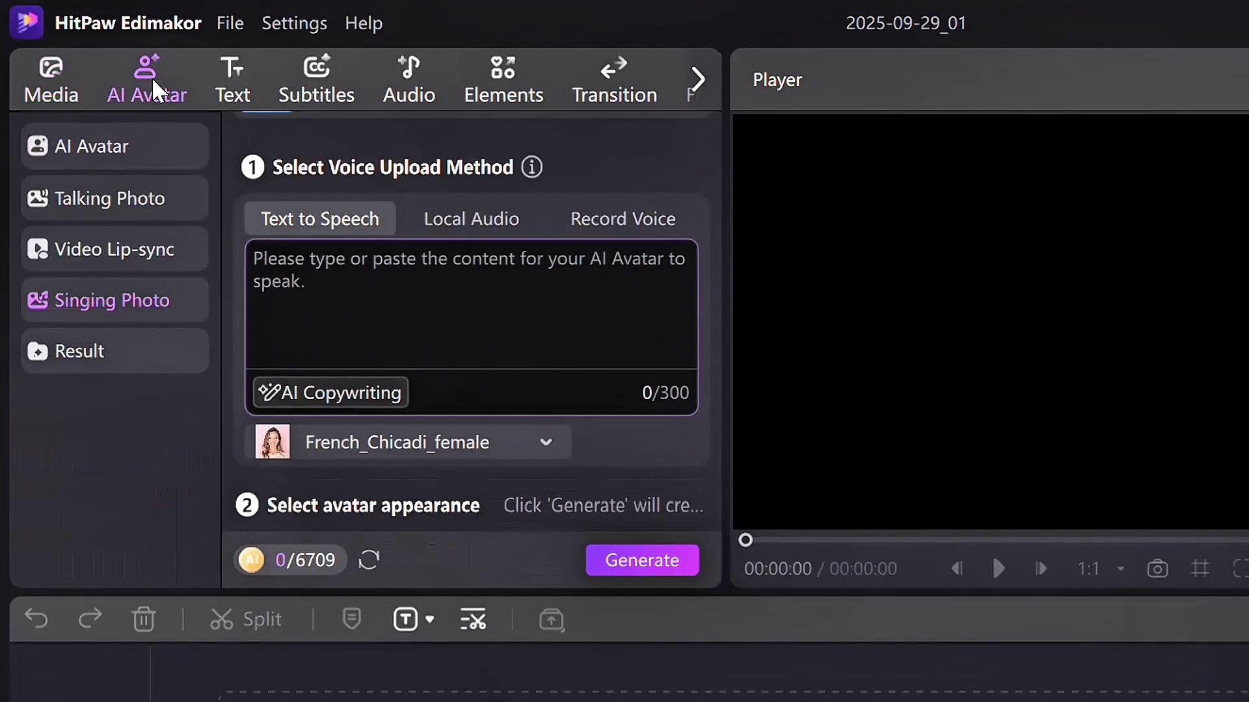
click(89, 153)
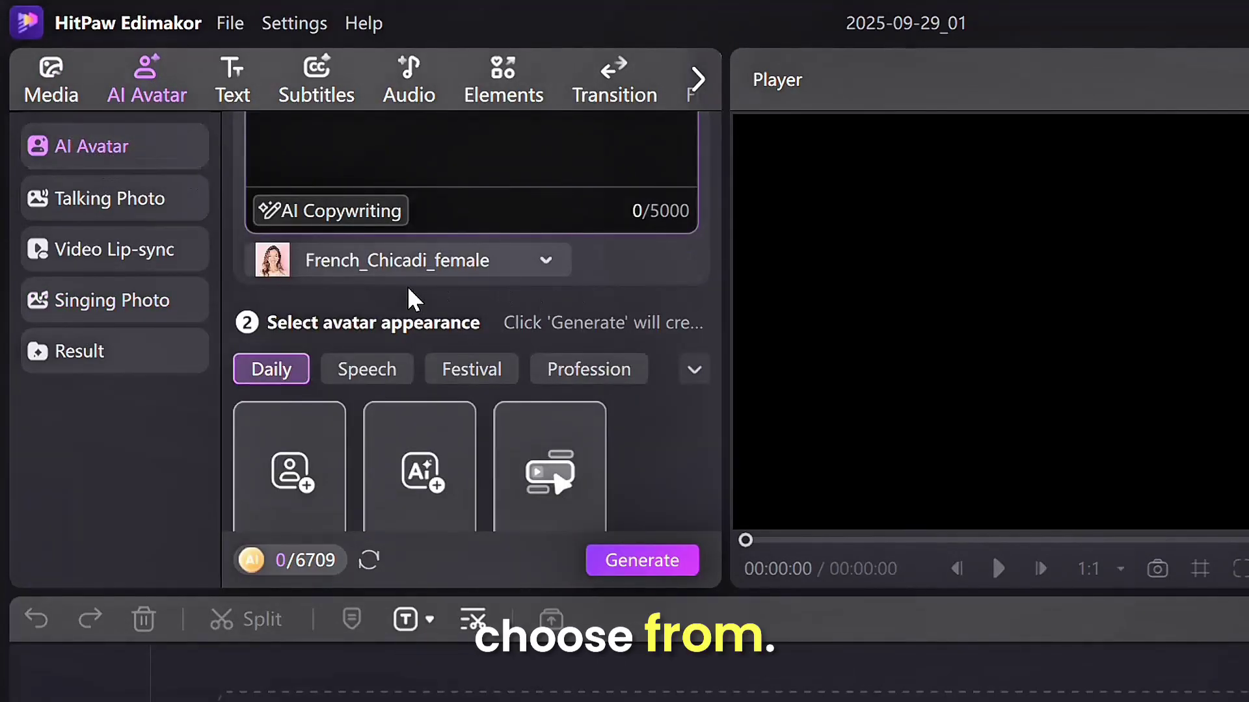
drag(710, 215, 721, 323)
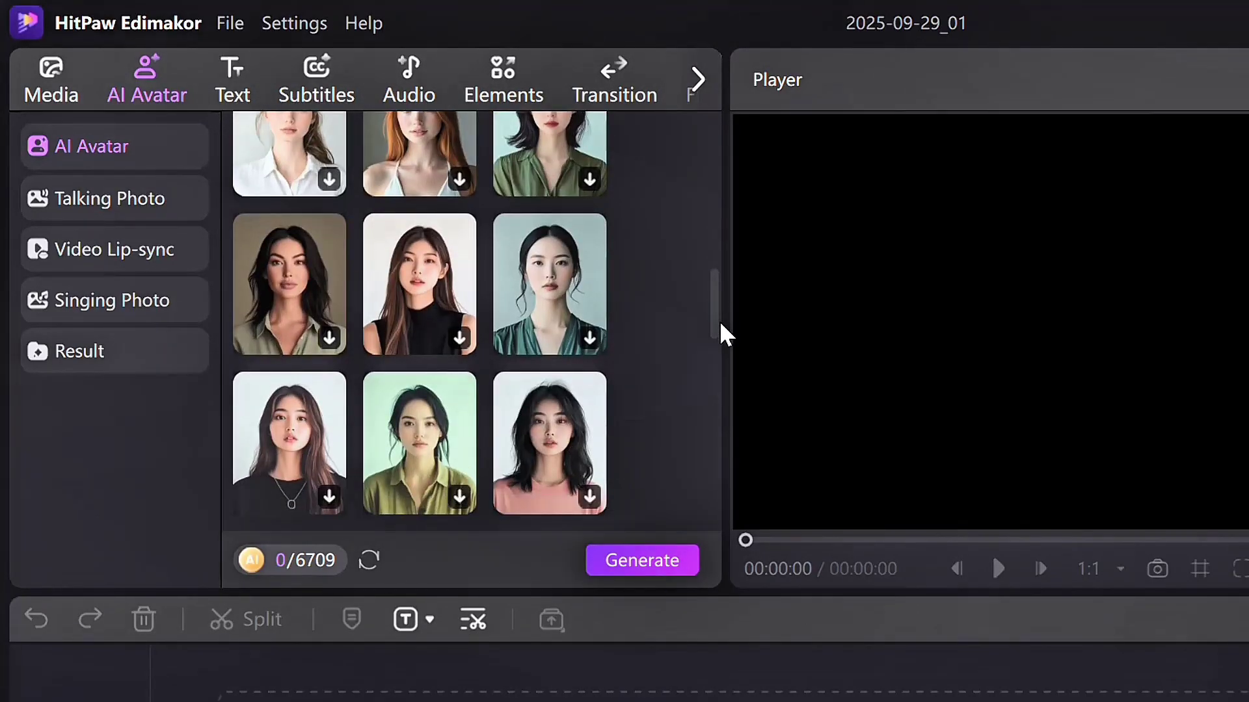
drag(719, 325, 722, 392)
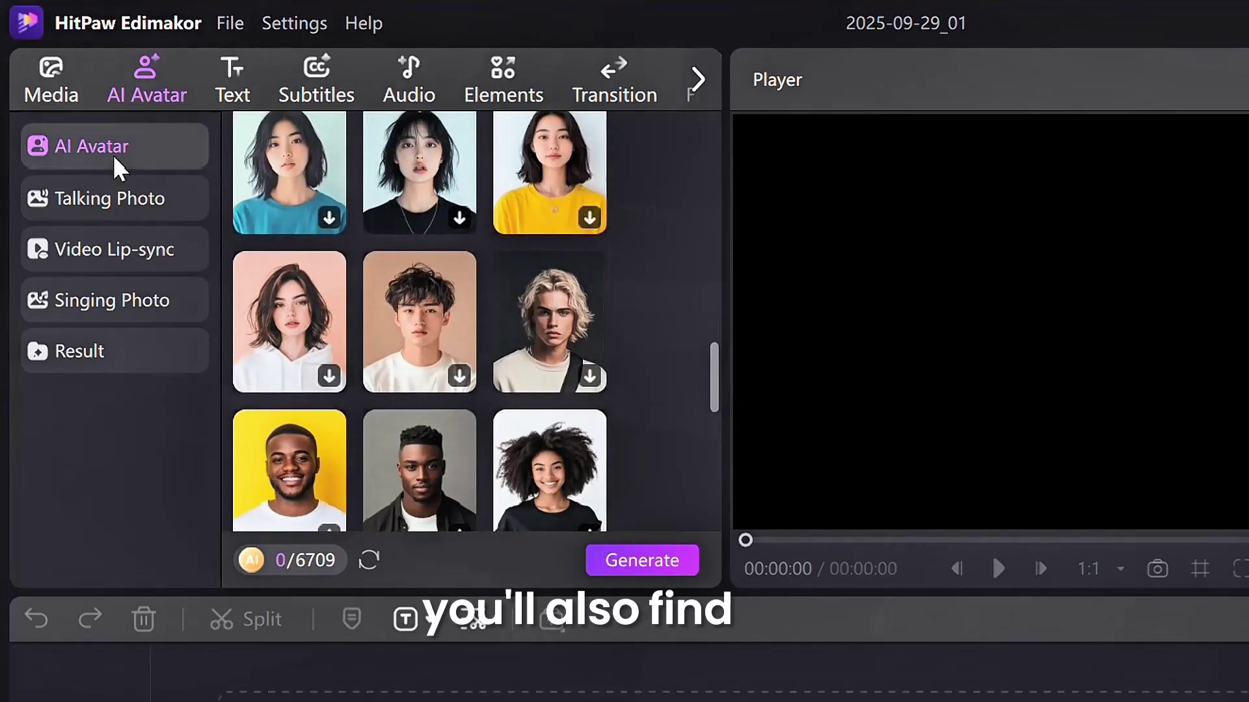
Step: Browse the Talking Photo, Talking Cartoon and Talking Animal avatar grids
click(102, 203)
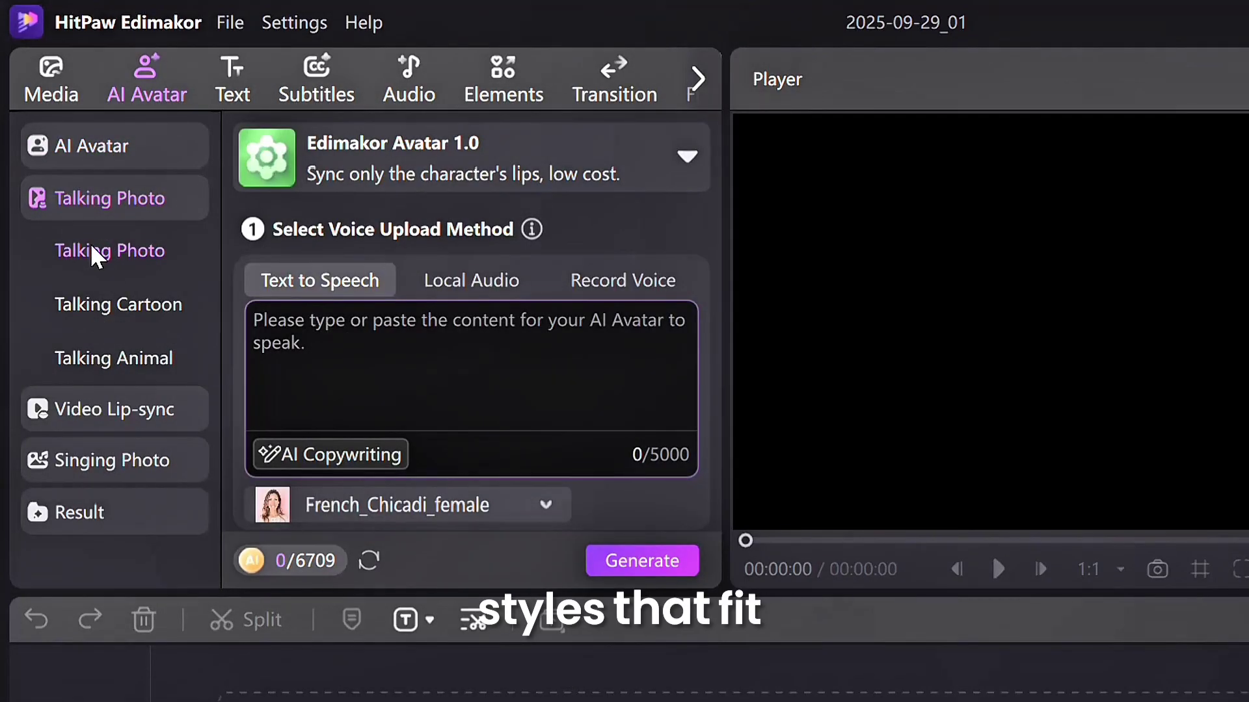
click(111, 307)
mouse_move(729, 317)
mouse_down()
mouse_move(740, 415)
mouse_move(730, 290)
mouse_up()
click(91, 356)
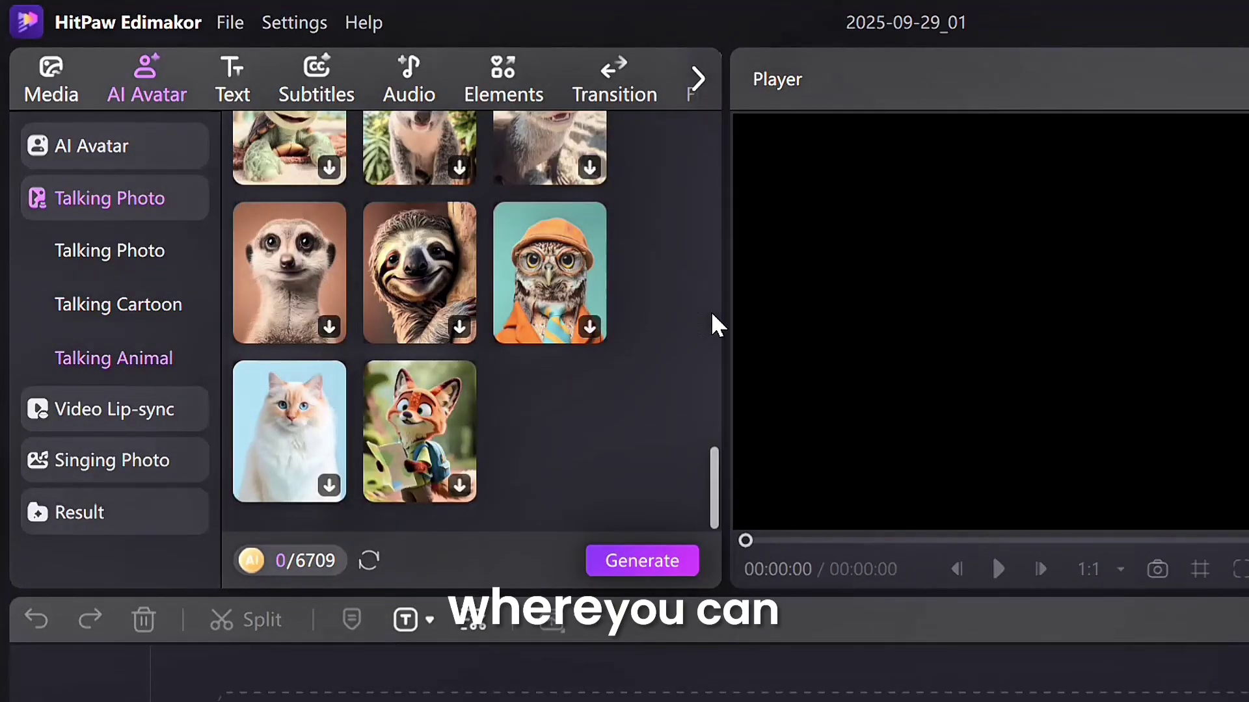
mouse_move(714, 472)
mouse_down()
mouse_move(708, 239)
mouse_move(711, 258)
mouse_up()
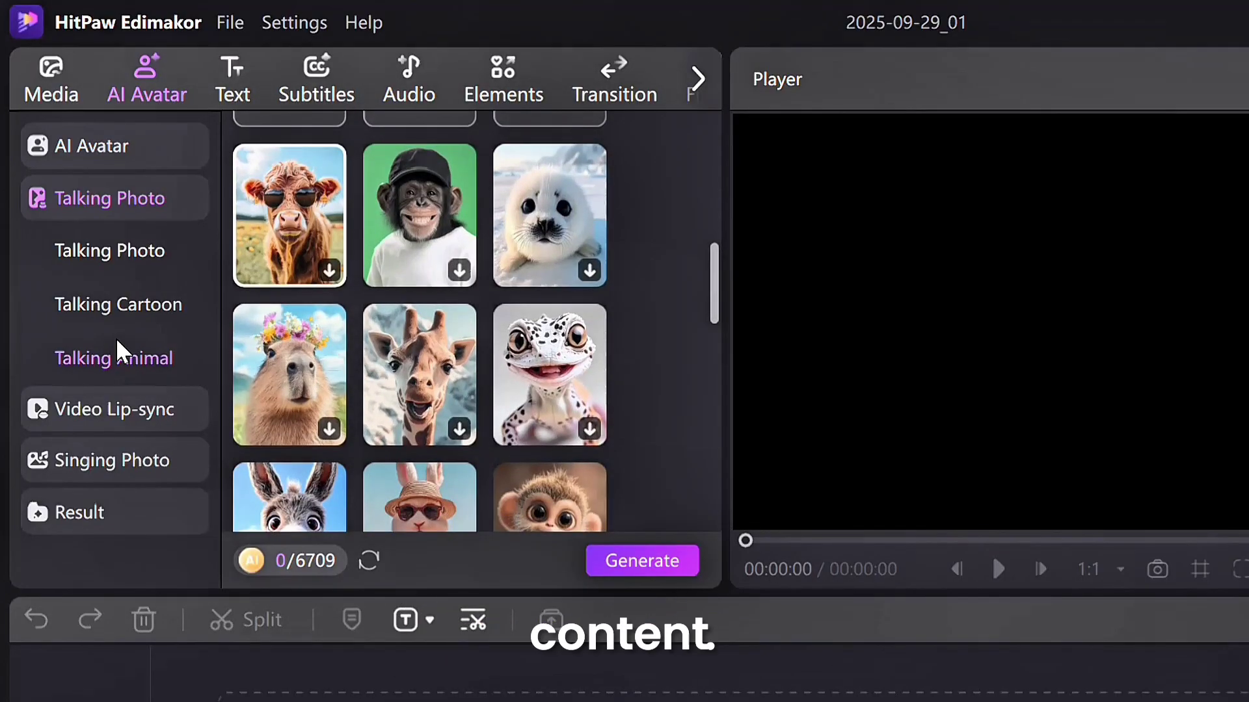
Step: View Video Lip-sync, then open Singing Photo and scroll its avatar grid
click(116, 409)
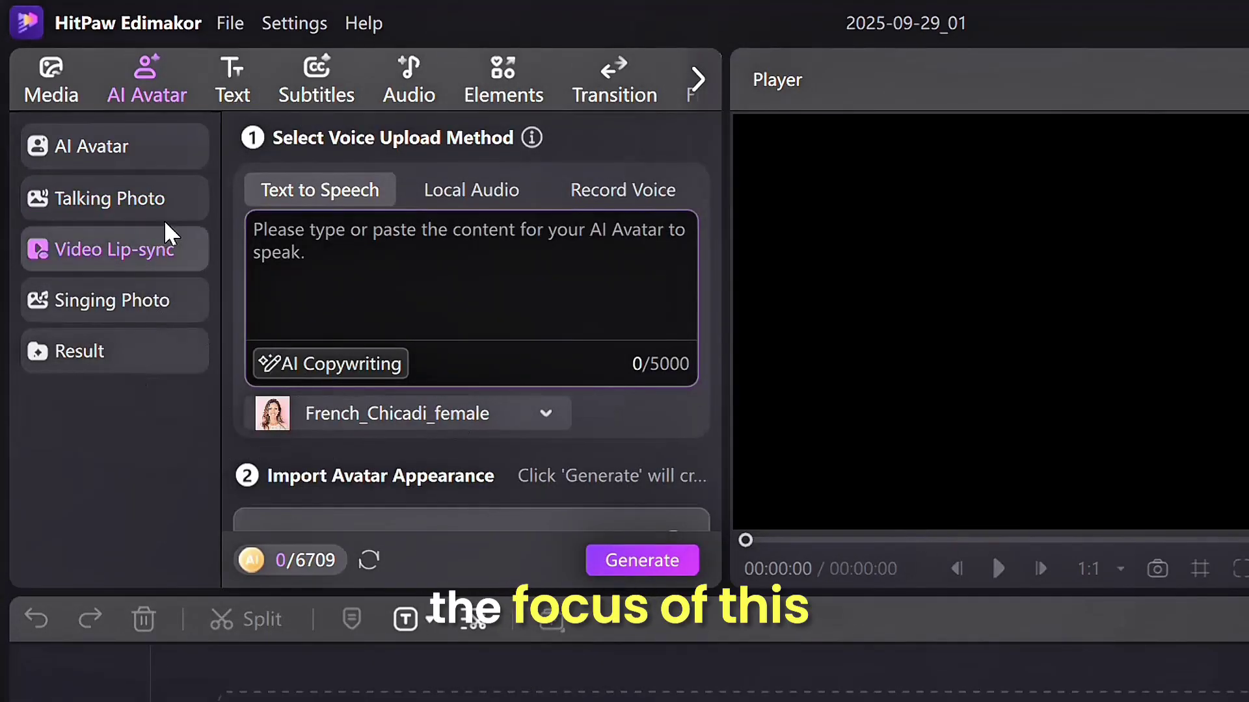
click(127, 307)
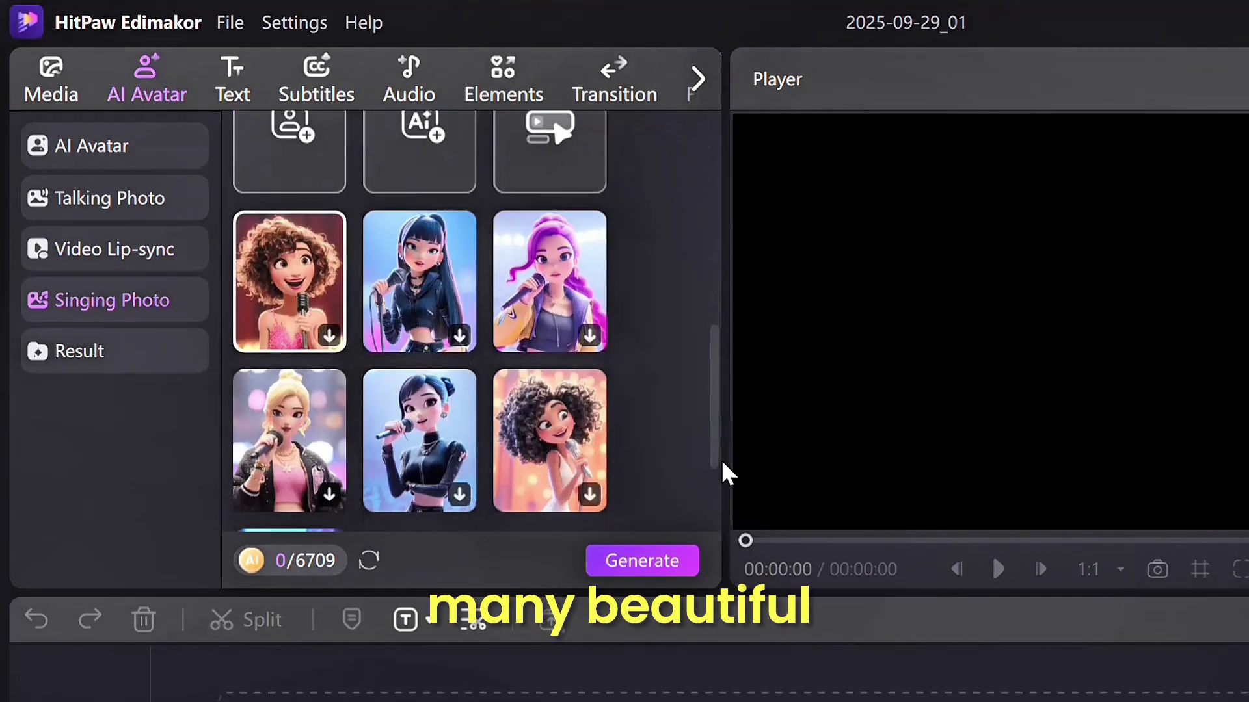
drag(721, 459, 723, 489)
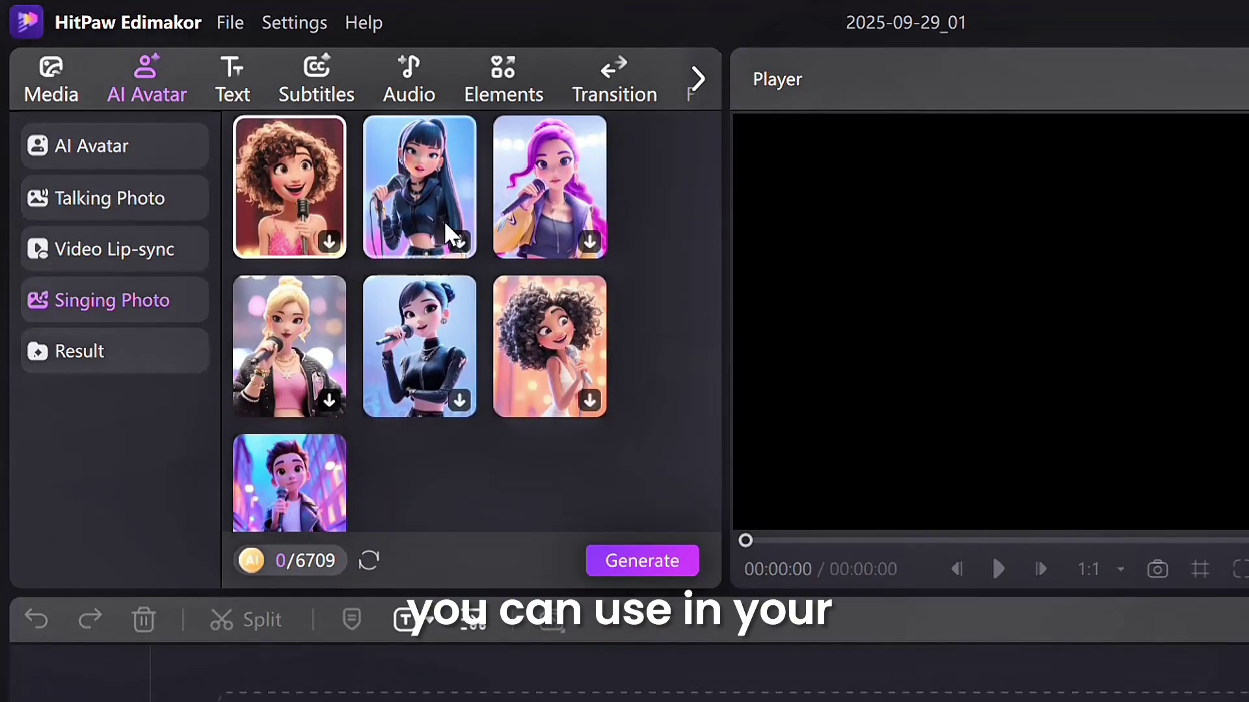
scroll(420, 273, up, 3)
Step: Browse the Anime and Folk music singer avatar categories
click(416, 262)
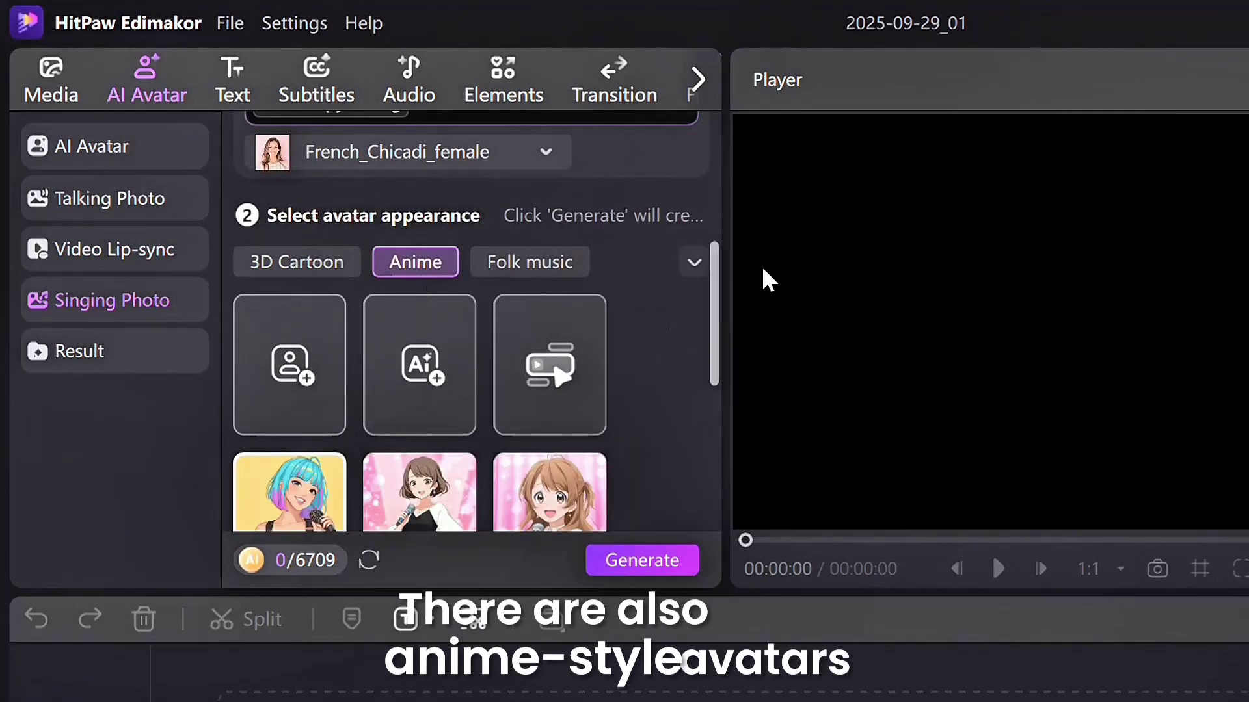
mouse_move(718, 298)
mouse_down()
mouse_move(725, 444)
mouse_move(716, 326)
mouse_up()
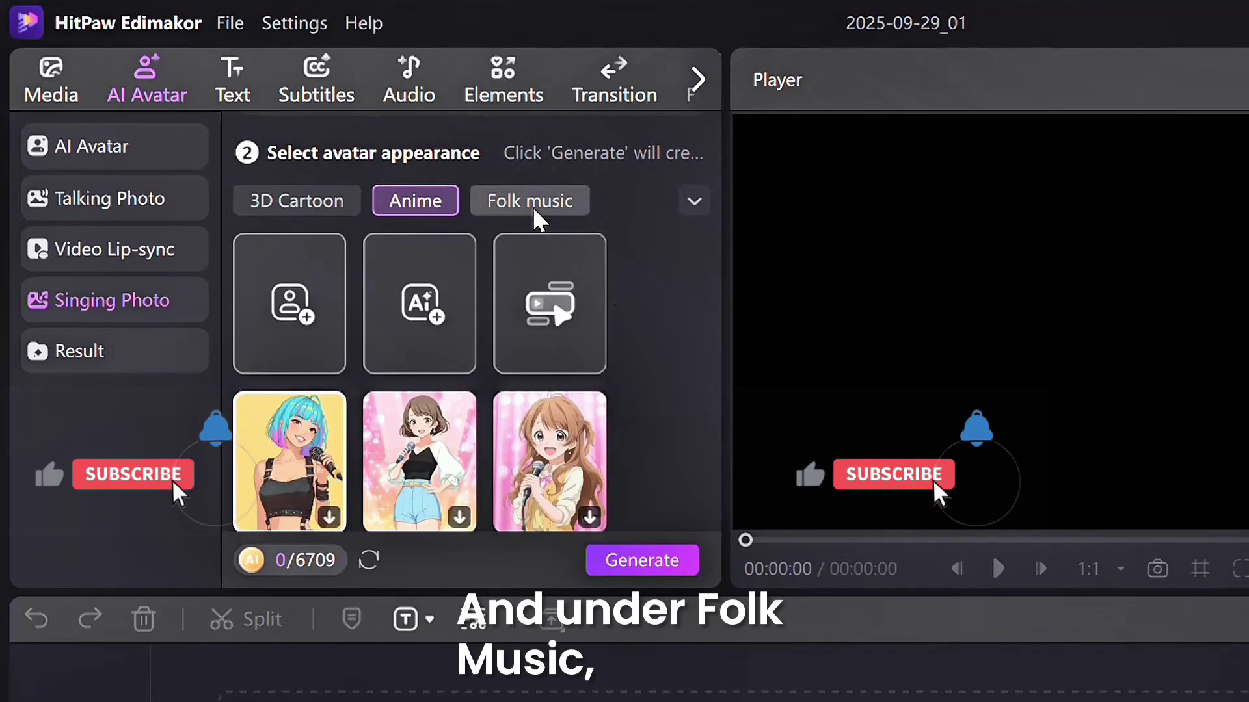
click(533, 207)
drag(715, 300, 714, 436)
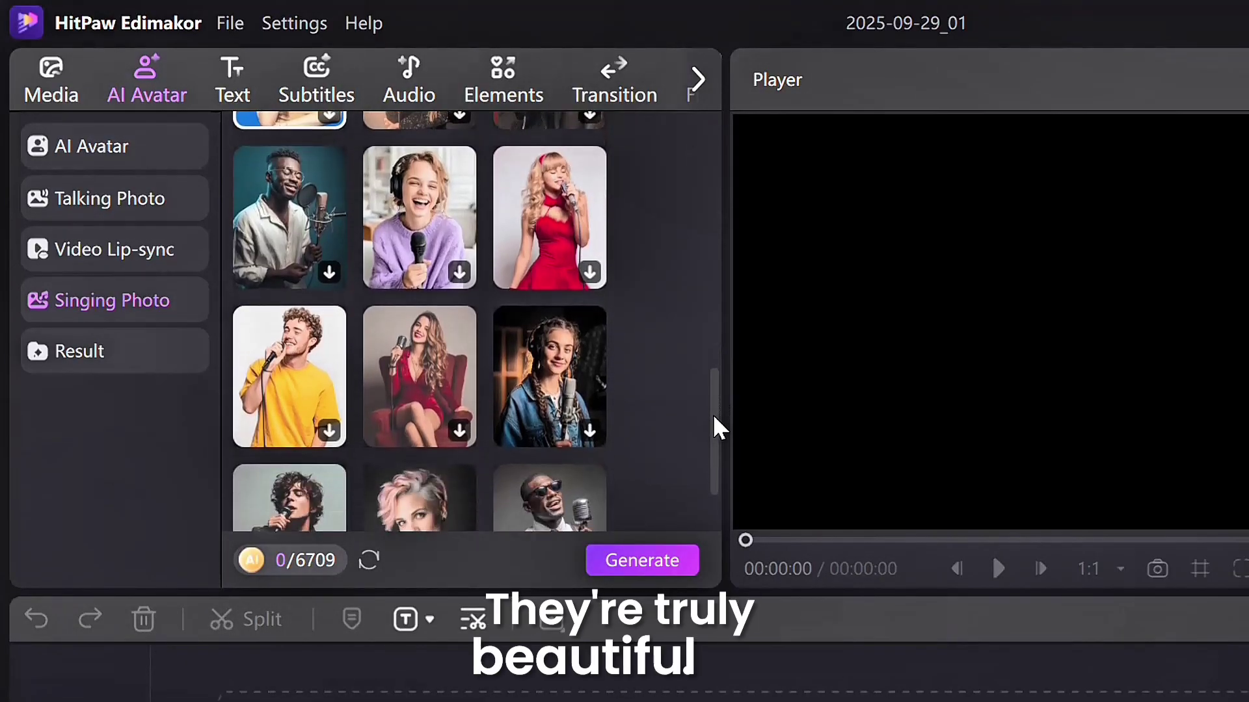
Step: Return to Media and scroll the AI Image effect templates, such as 3D Pixar and AI Mugshot
click(53, 88)
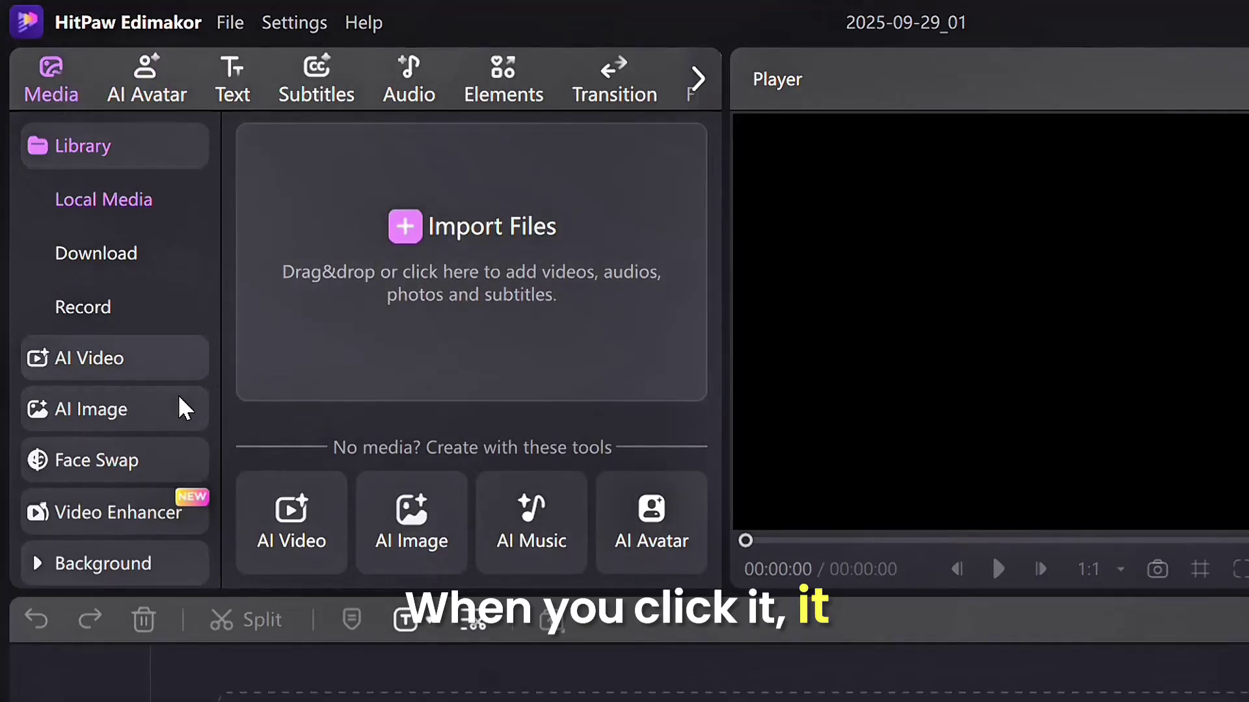
click(109, 412)
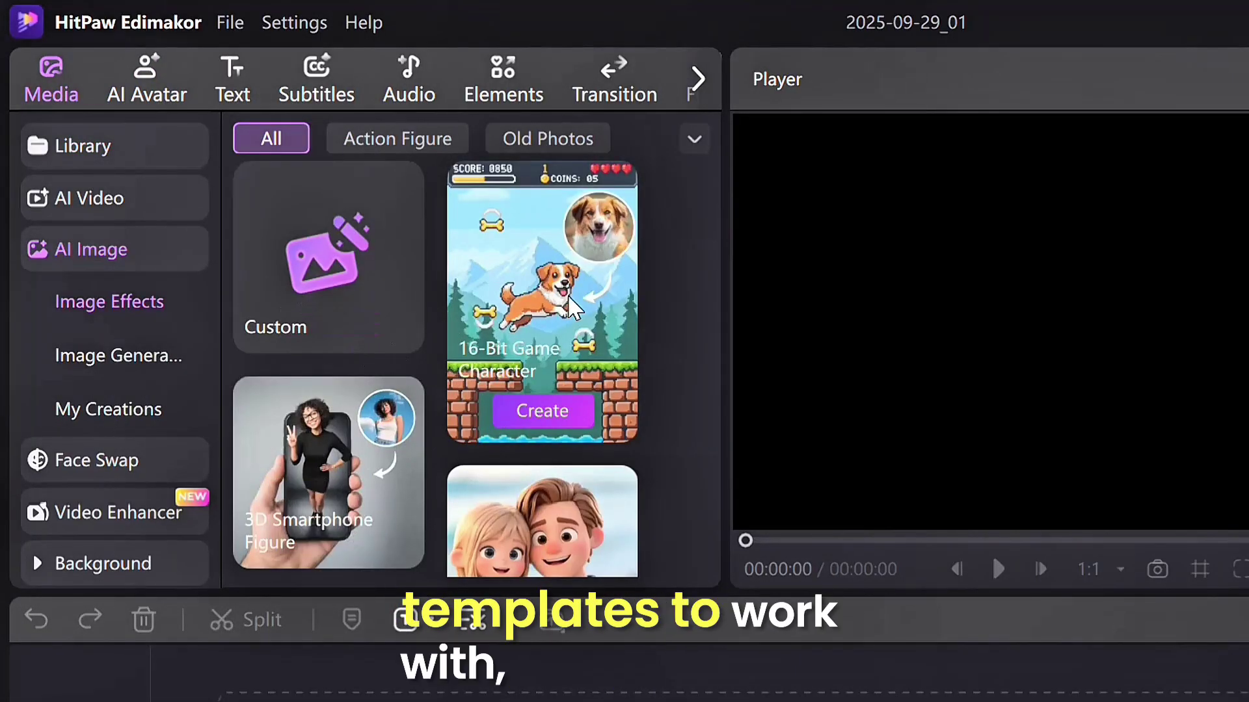
drag(703, 179, 701, 231)
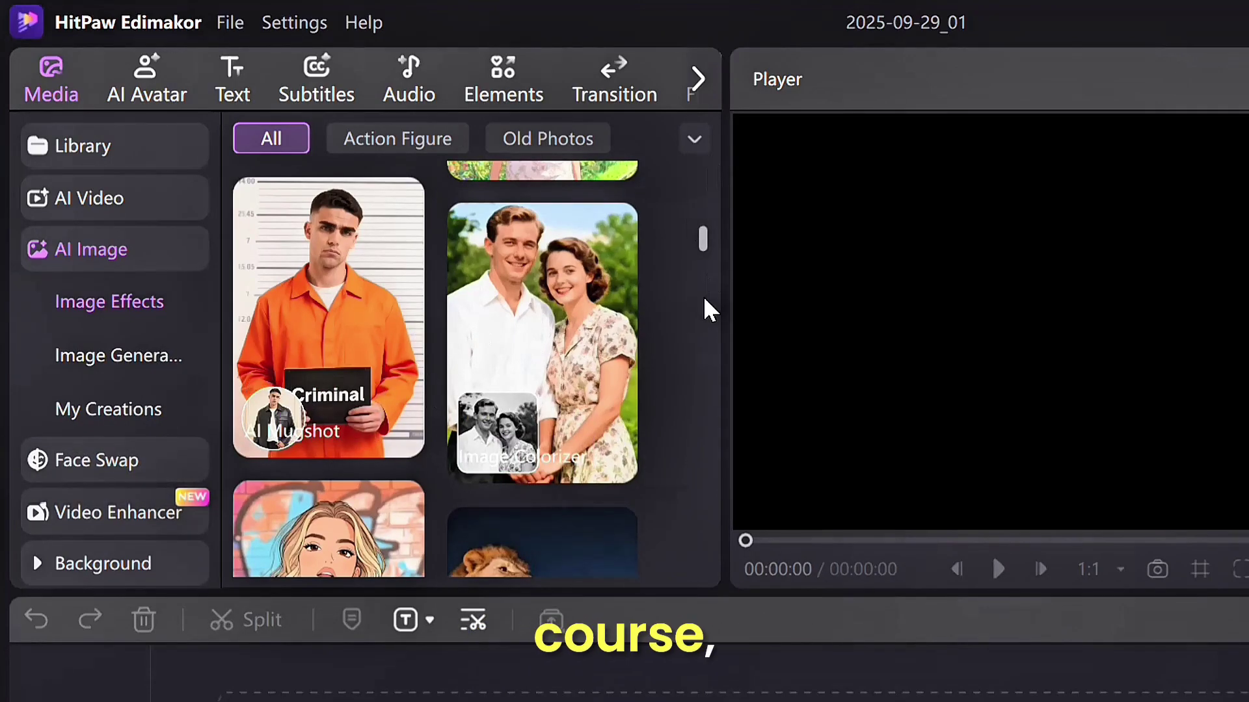
drag(701, 240, 705, 140)
mouse_move(327, 255)
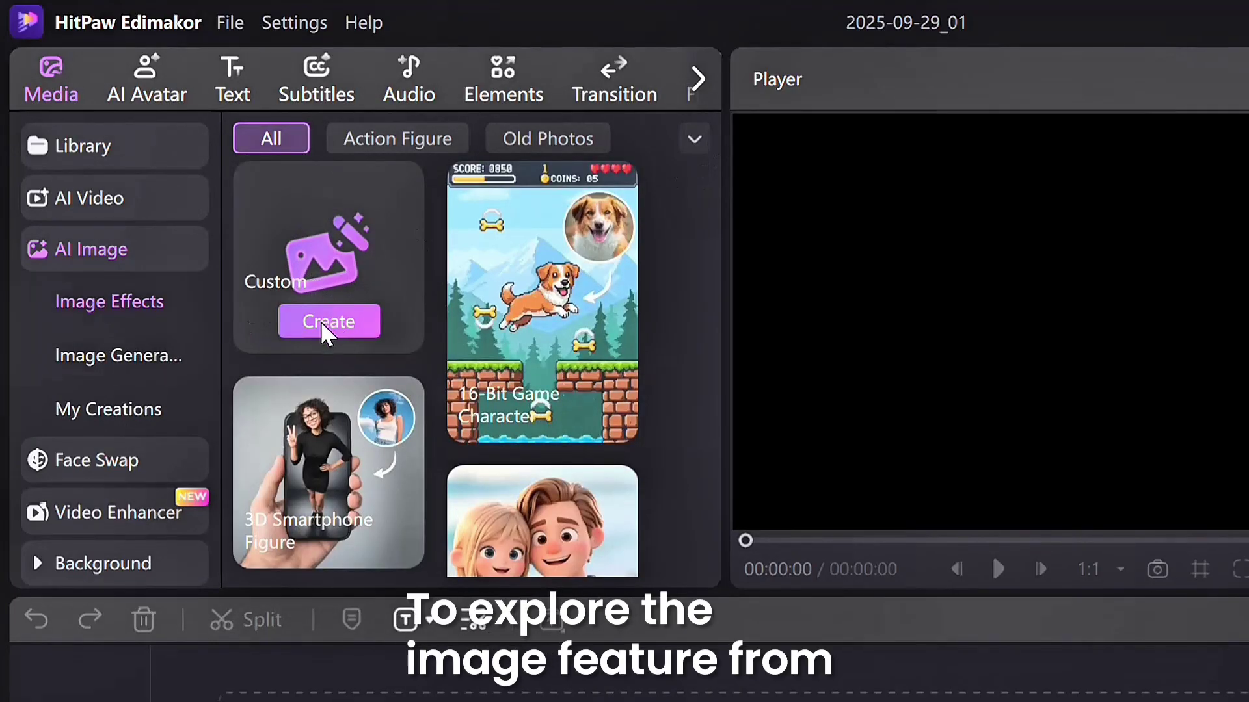
Step: Start a Custom image, keep Google Nano Banana as the model, and switch to Image Restyler
click(322, 322)
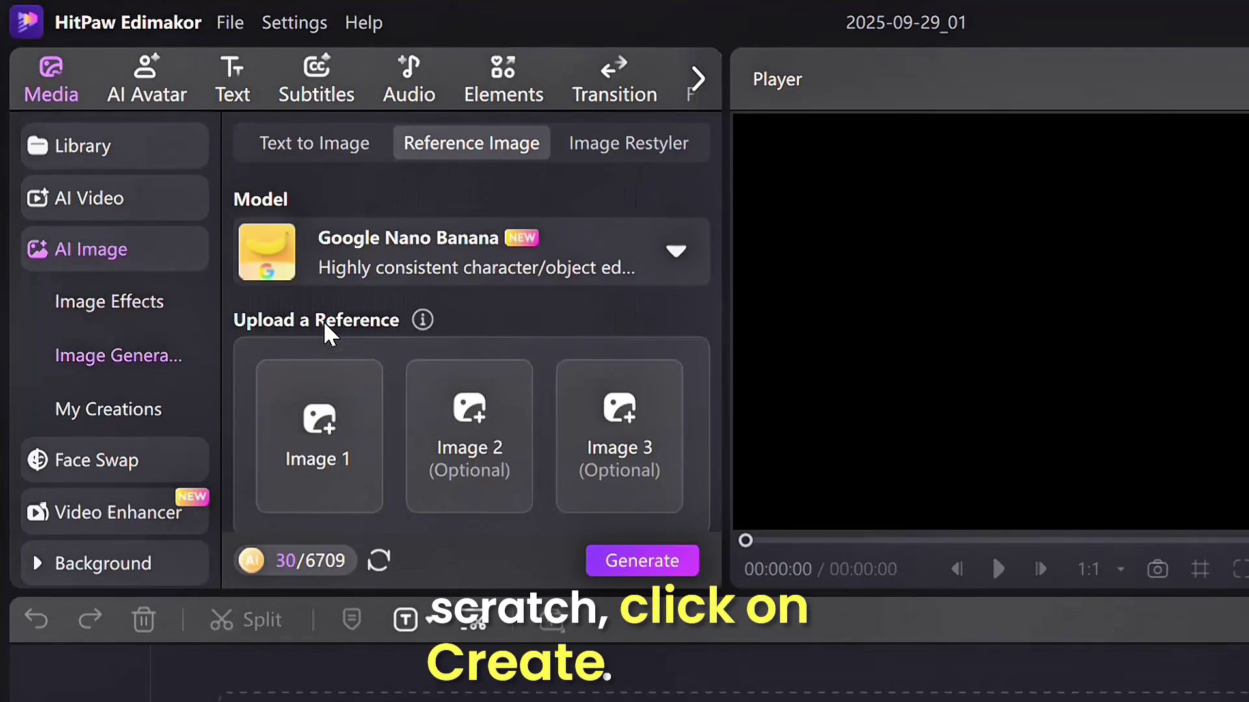
click(680, 253)
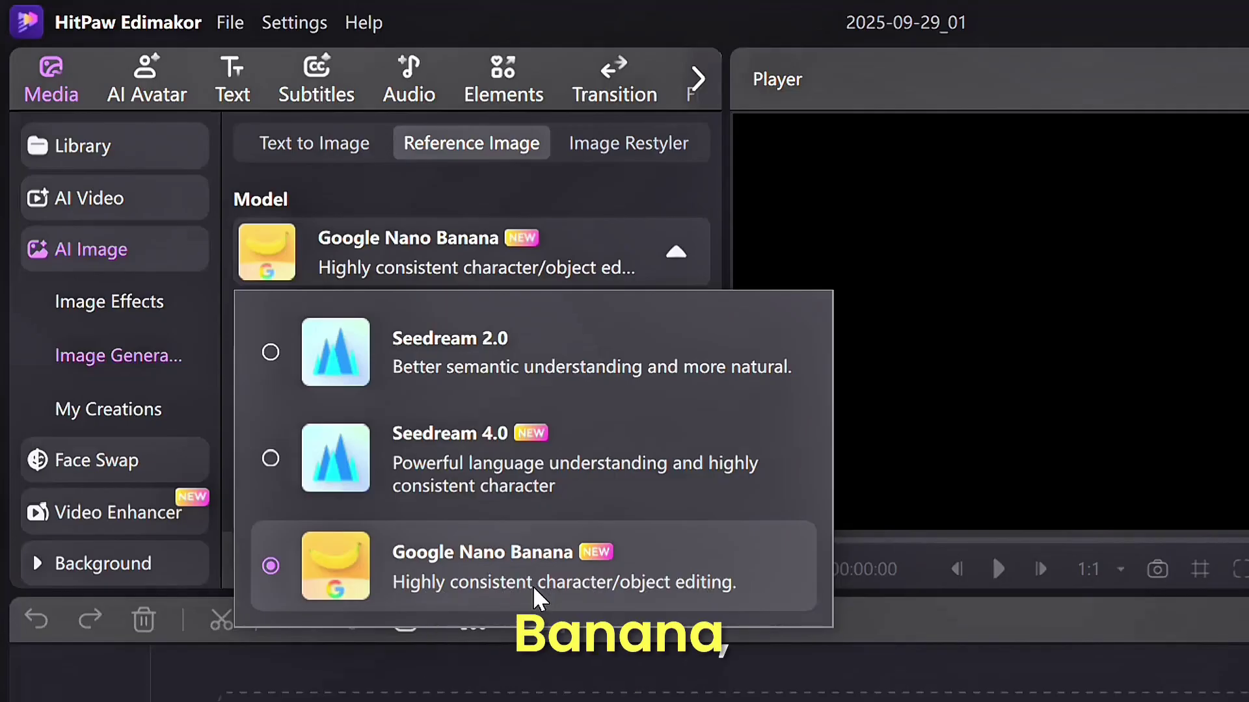
click(532, 586)
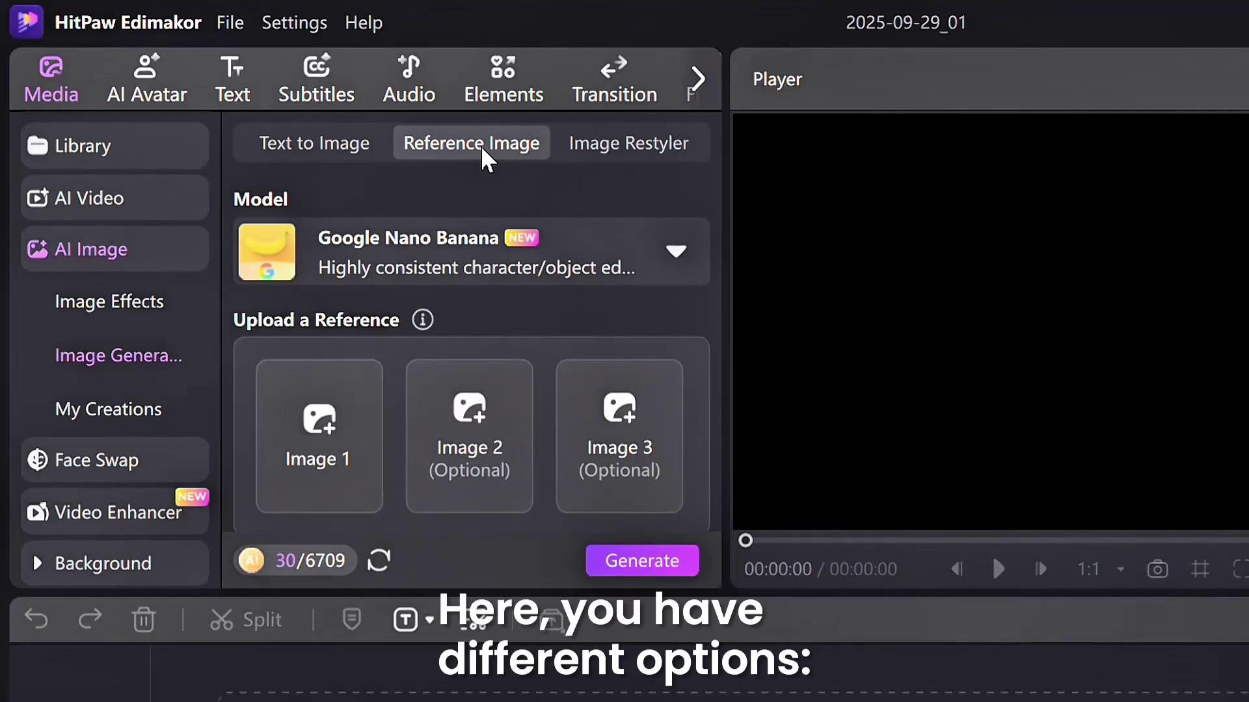
click(644, 156)
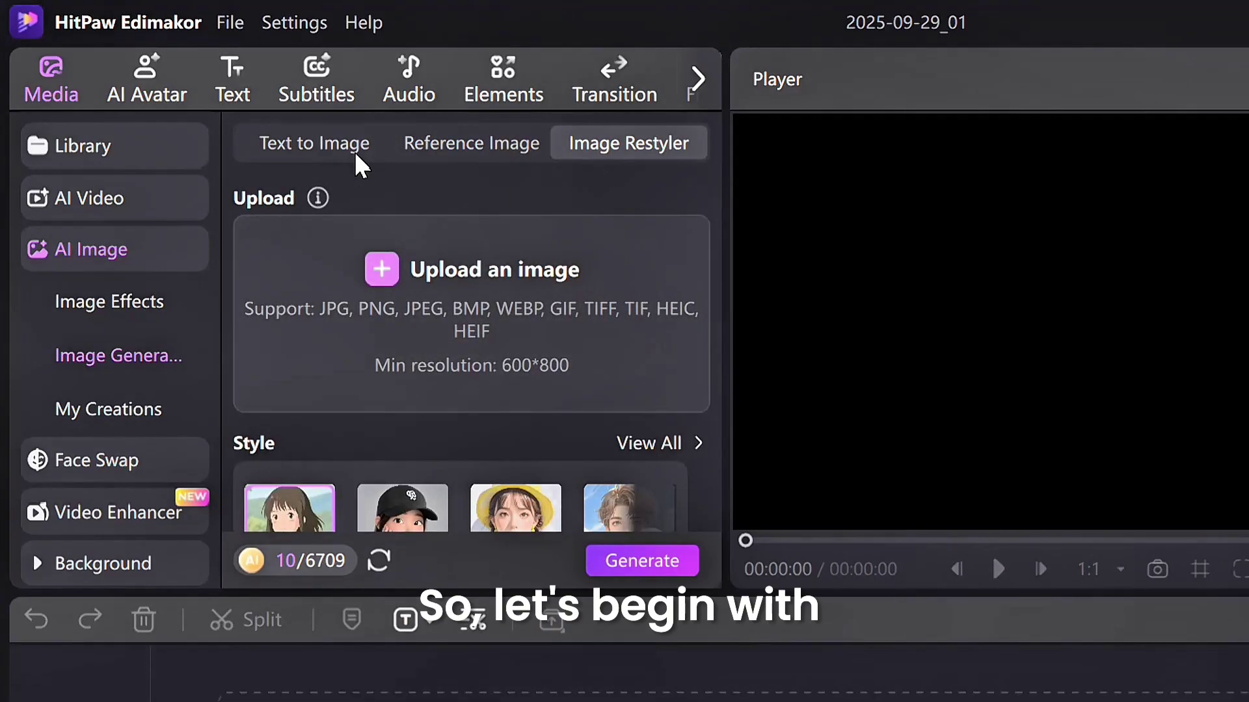
Step: In Text to Image, enter the prompt 'A realistic young boy walking in a beautiful garden'
click(332, 148)
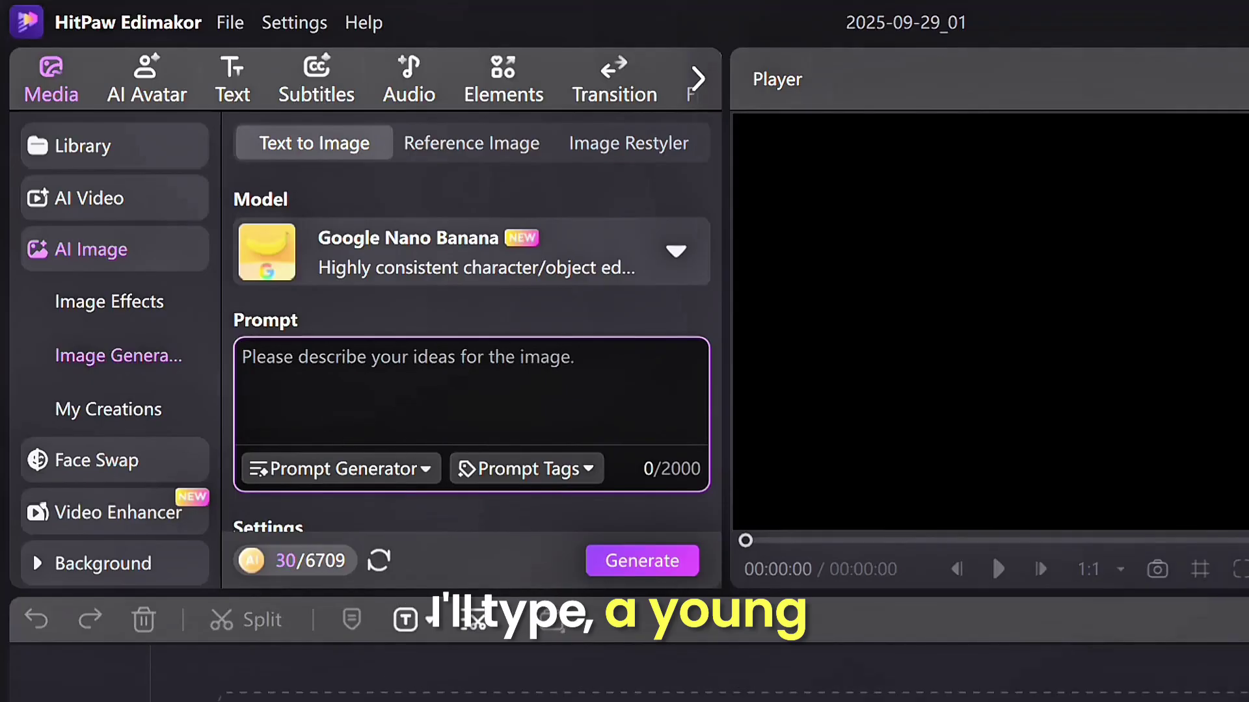
text(A youmg boy )
text(alking in a beautiful gardene)
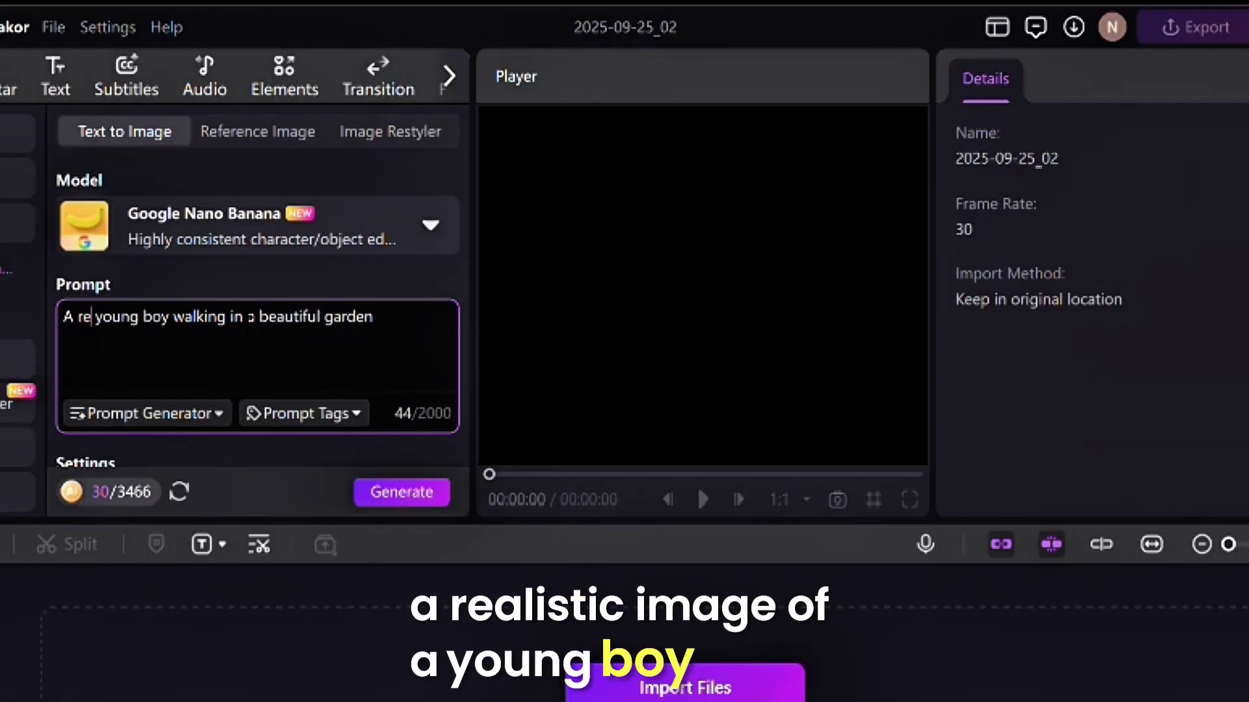
text(a)
text(lio)
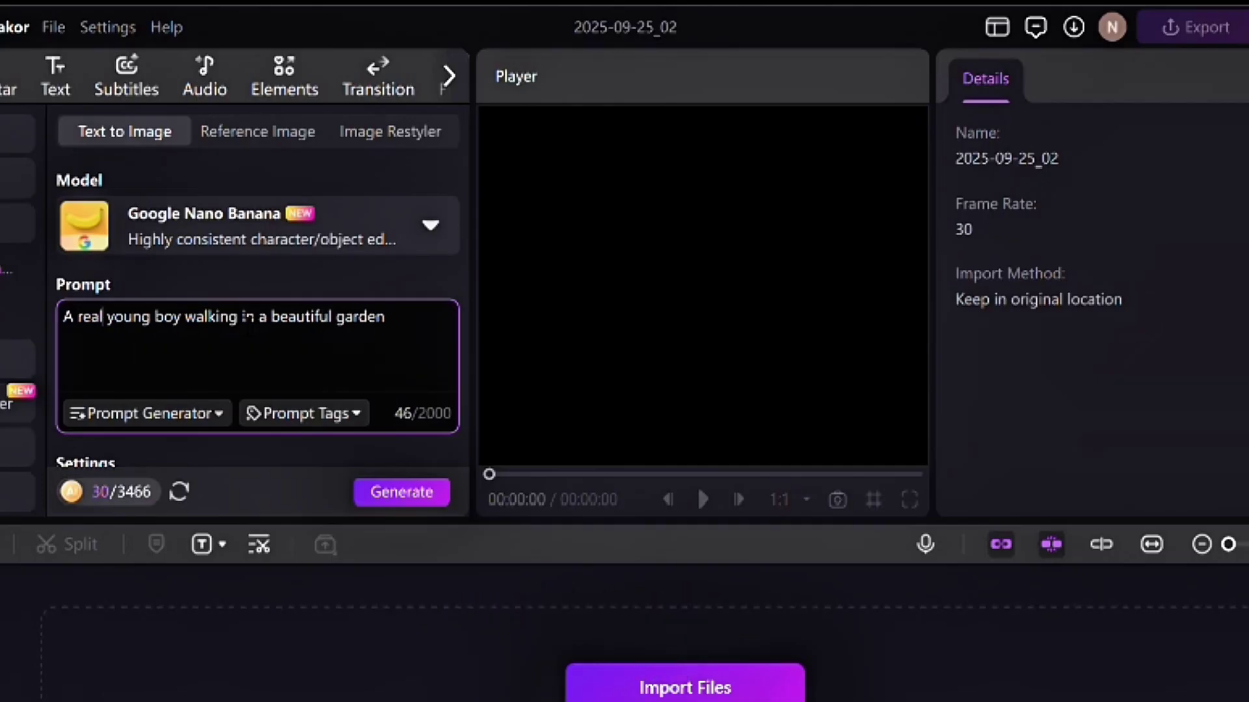
text(s)
key(BackSpace)
key(BackSpace)
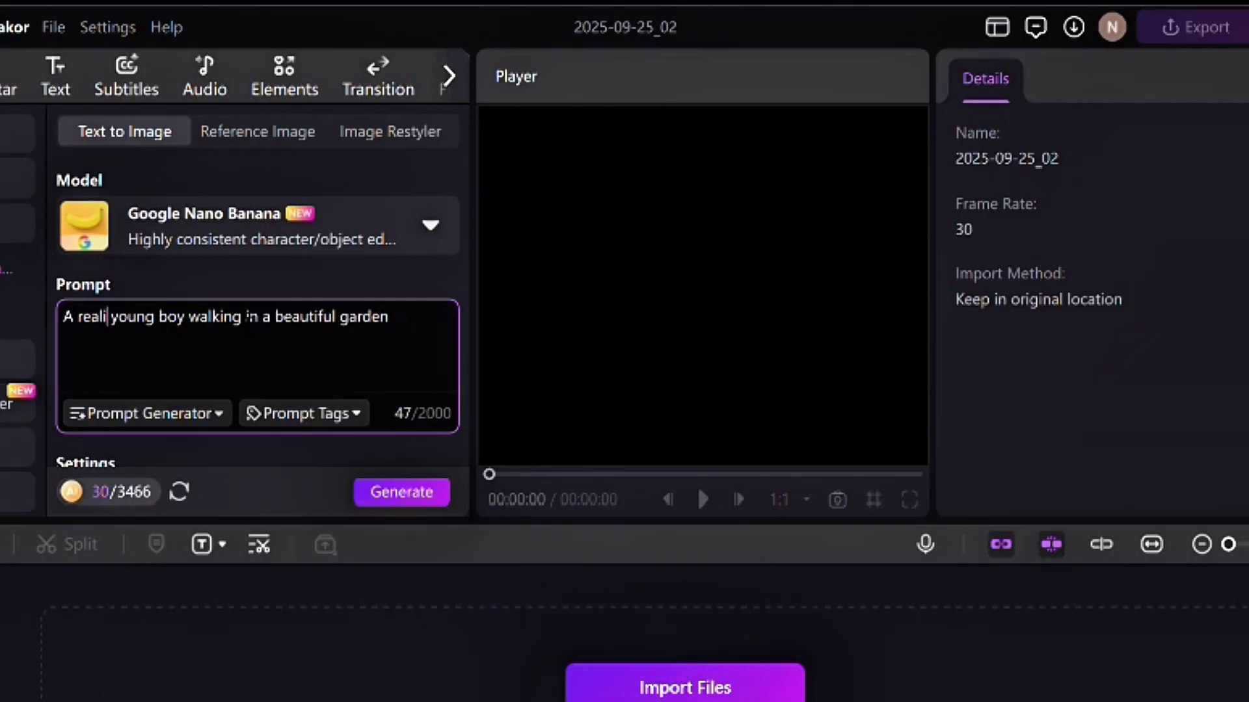
text(stic)
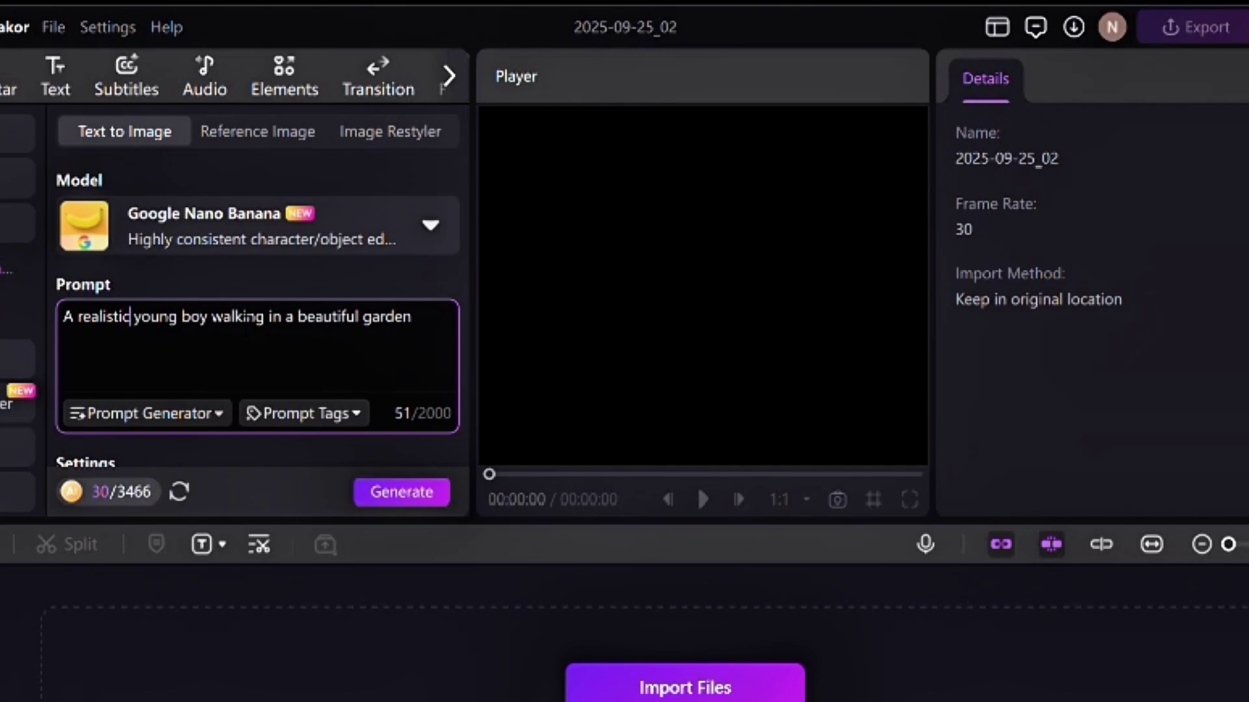
text(a)
text(e o)
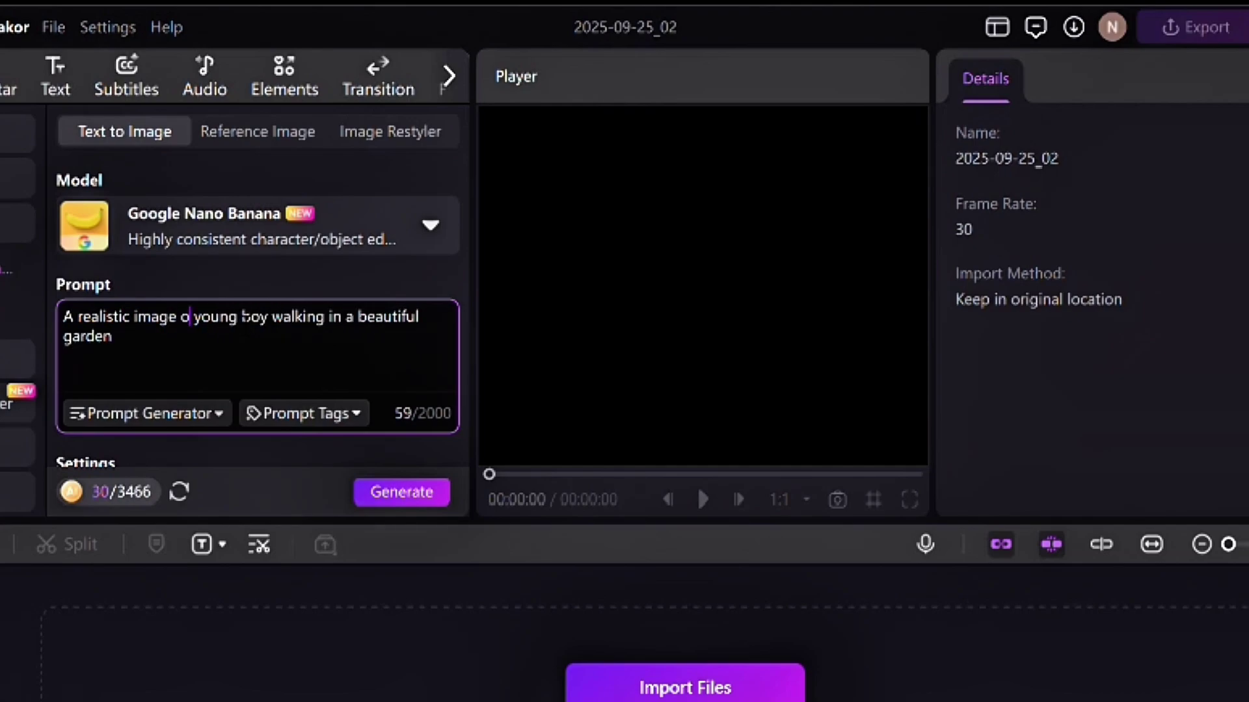
text( a)
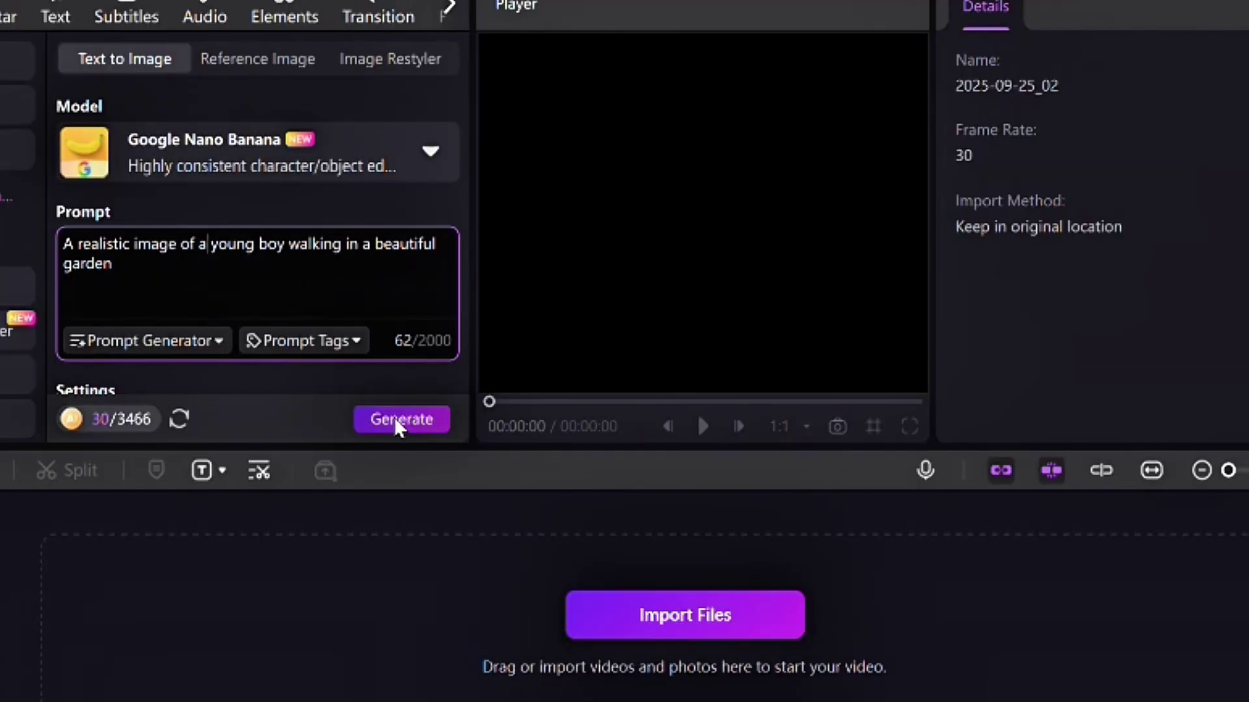
Step: Generate the garden boy image, preview the T2I result, and open its file location
click(396, 424)
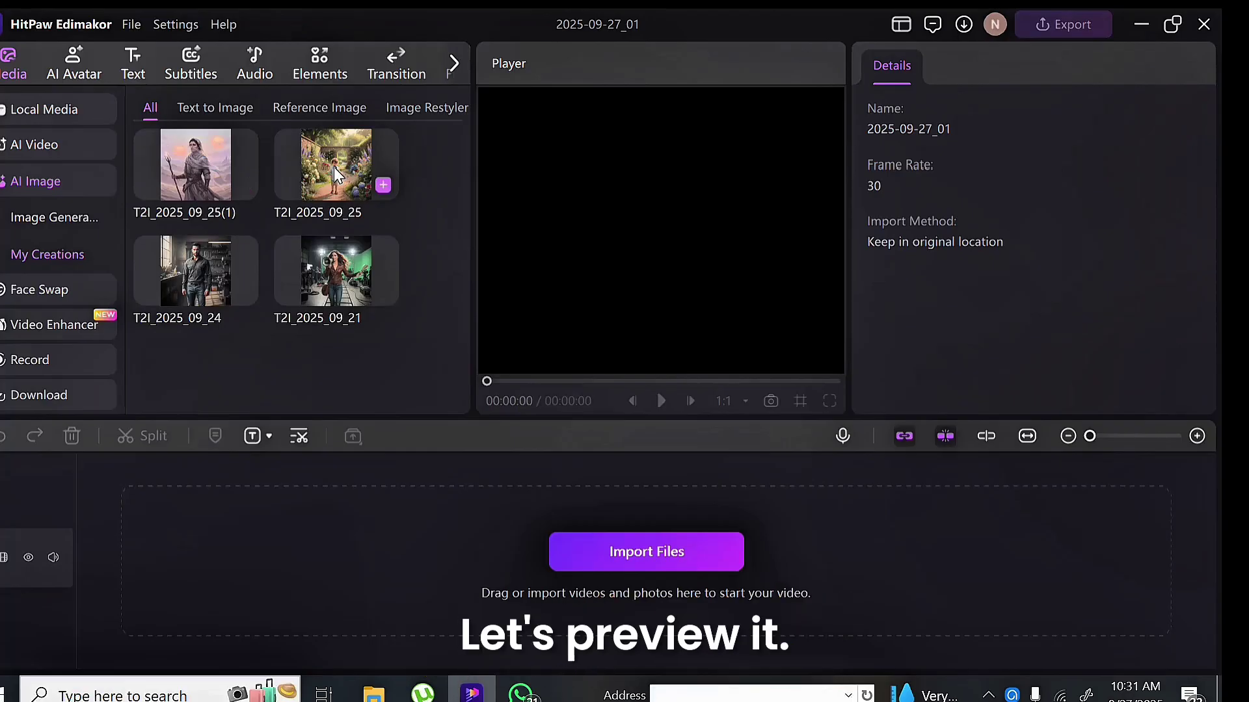
click(335, 171)
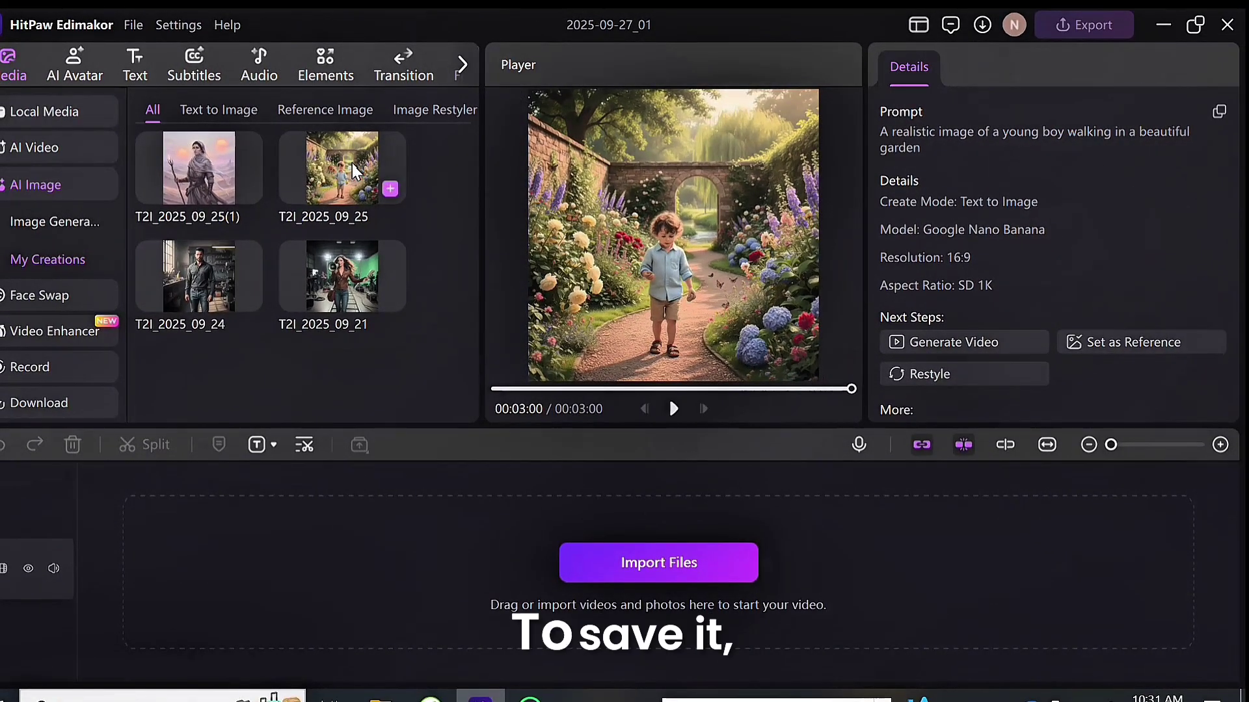
right_click(355, 171)
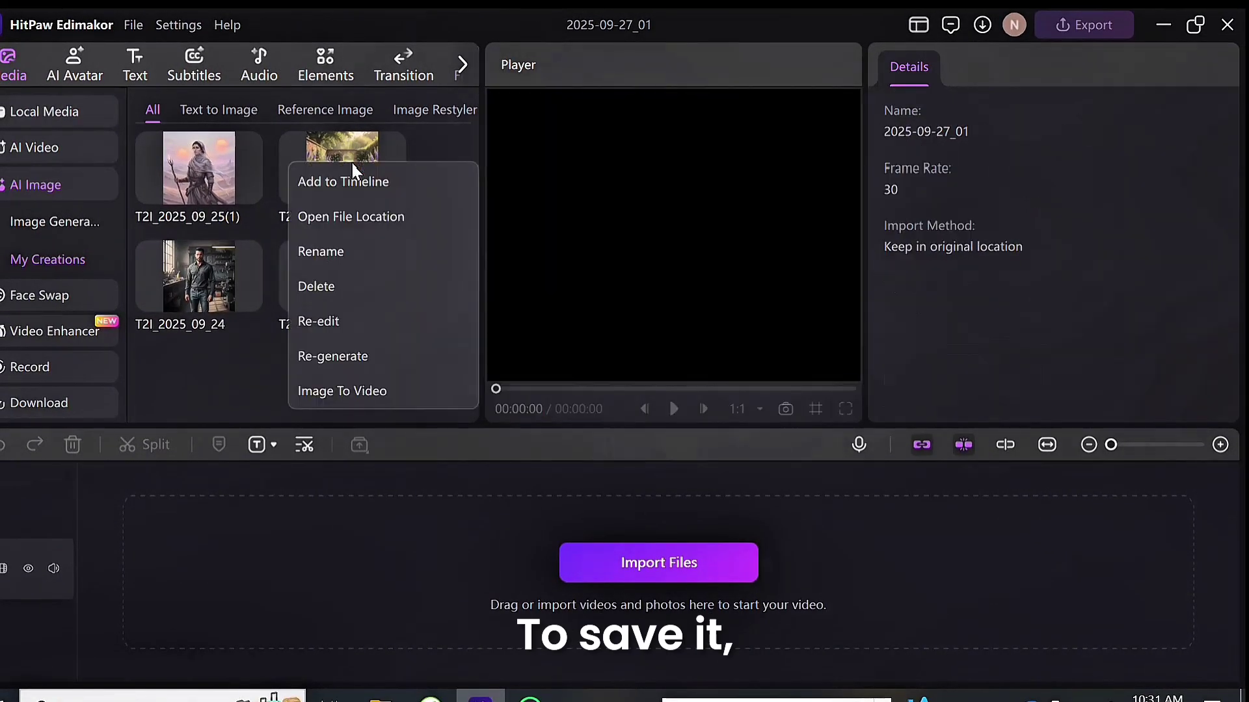
click(350, 218)
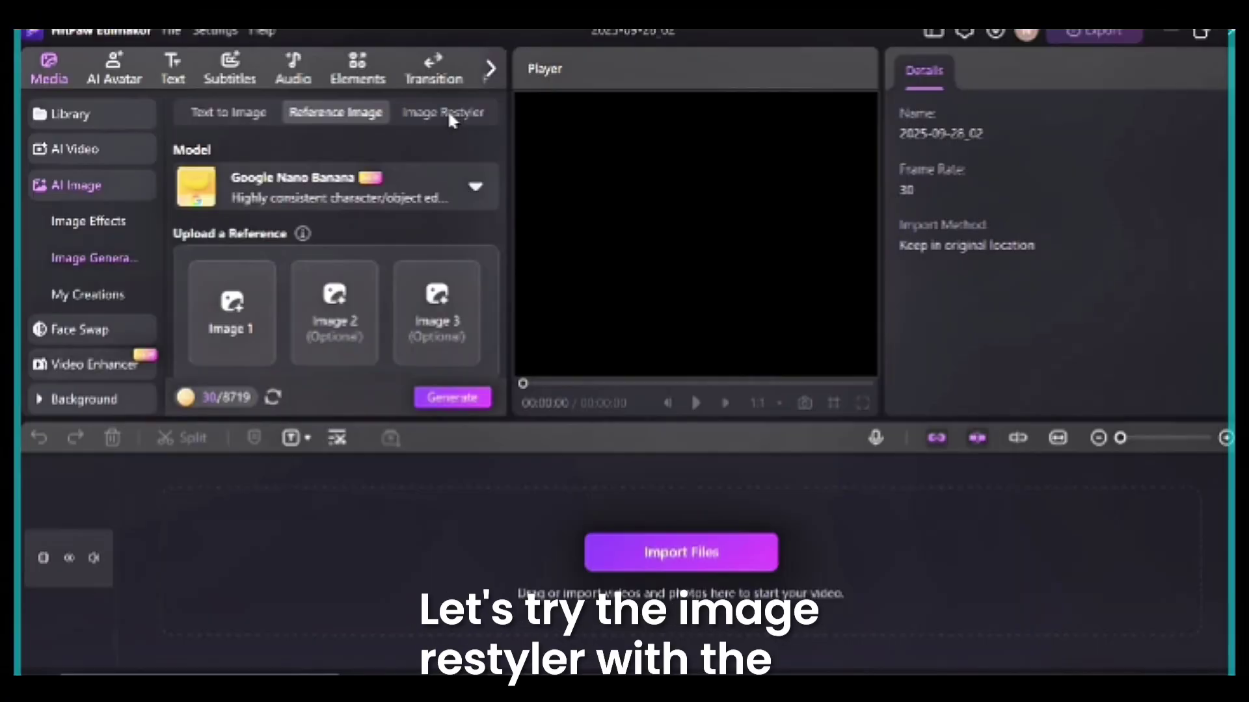
Step: Upload NAND HORSE to Image Restyler, choose Ghibli Style, set output quantity 2, and generate
click(446, 110)
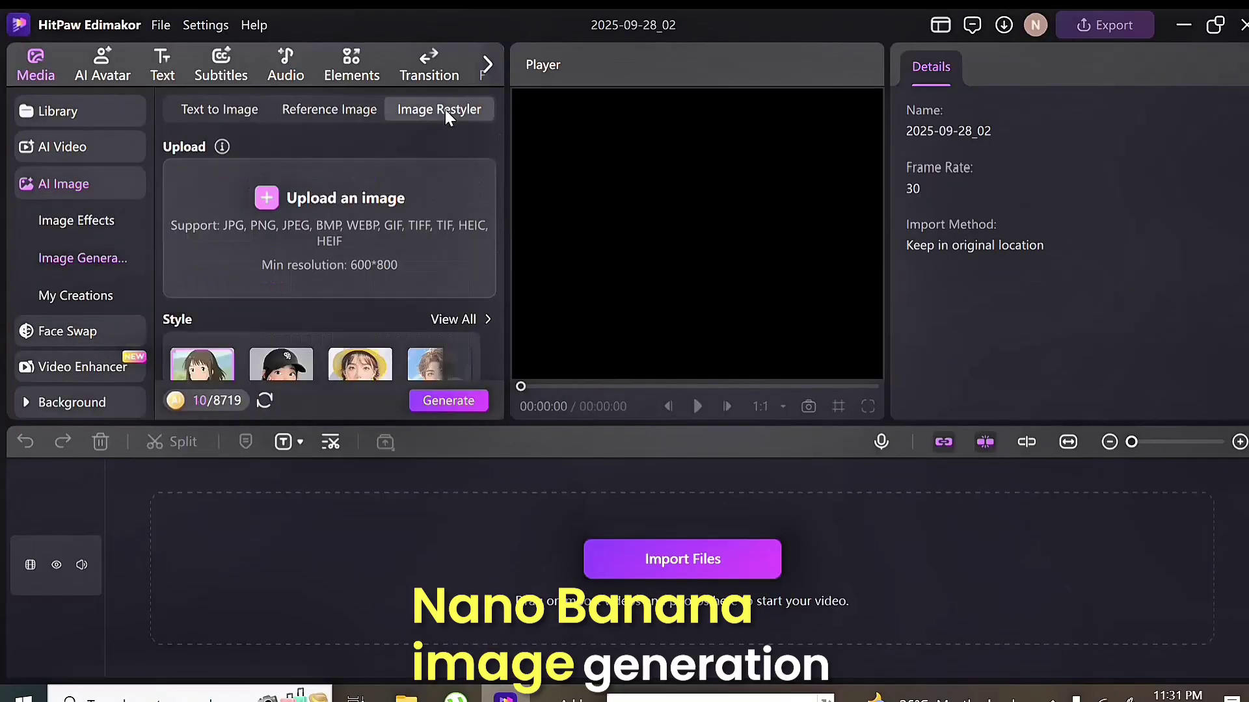
click(401, 216)
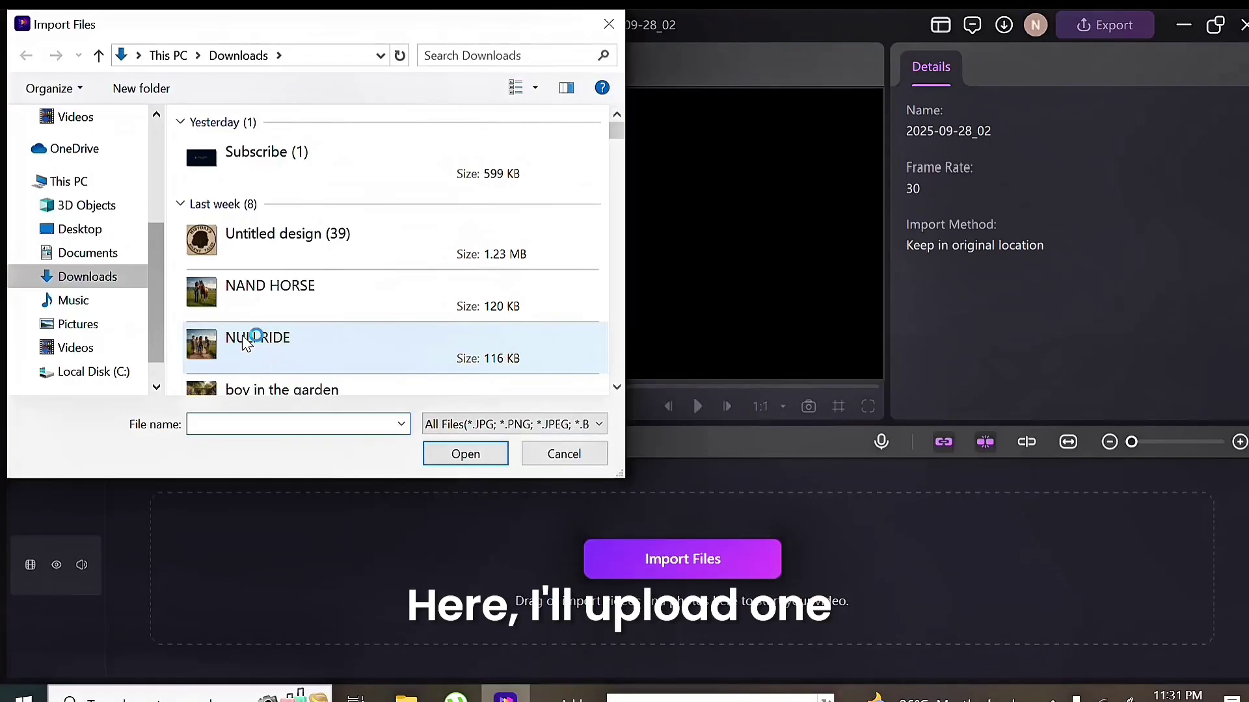
double_click(294, 306)
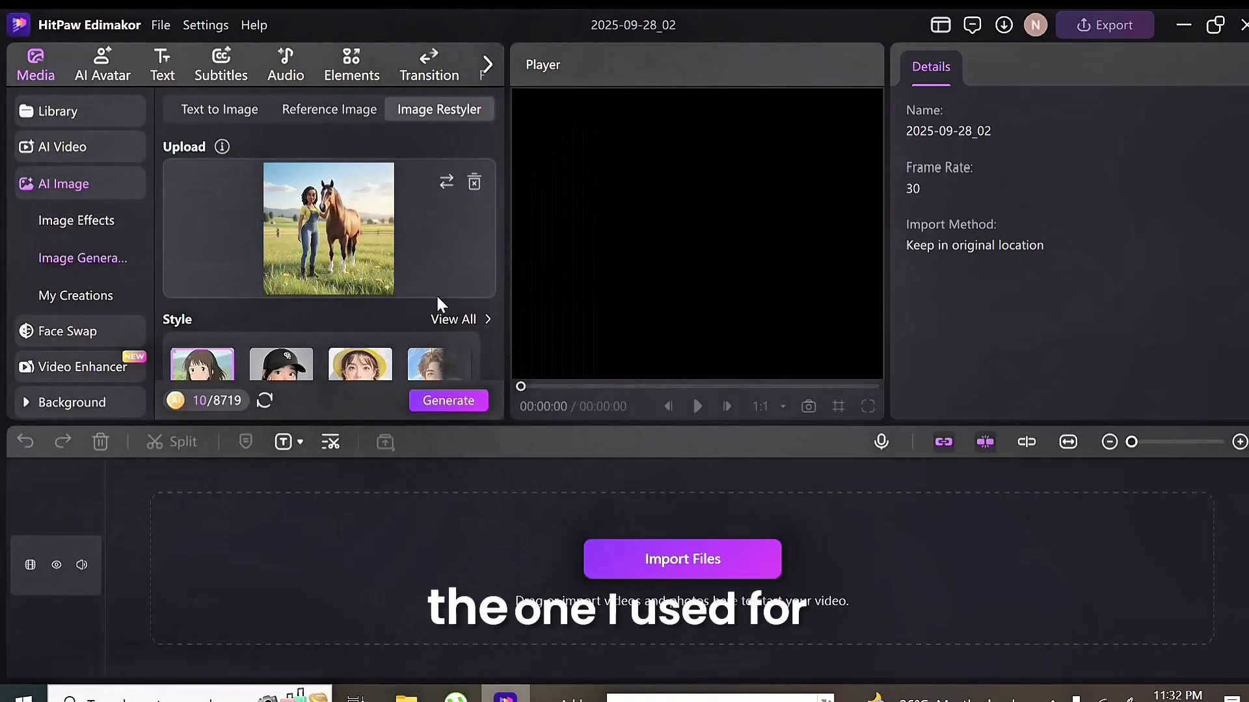
scroll(986, 423, down, 2)
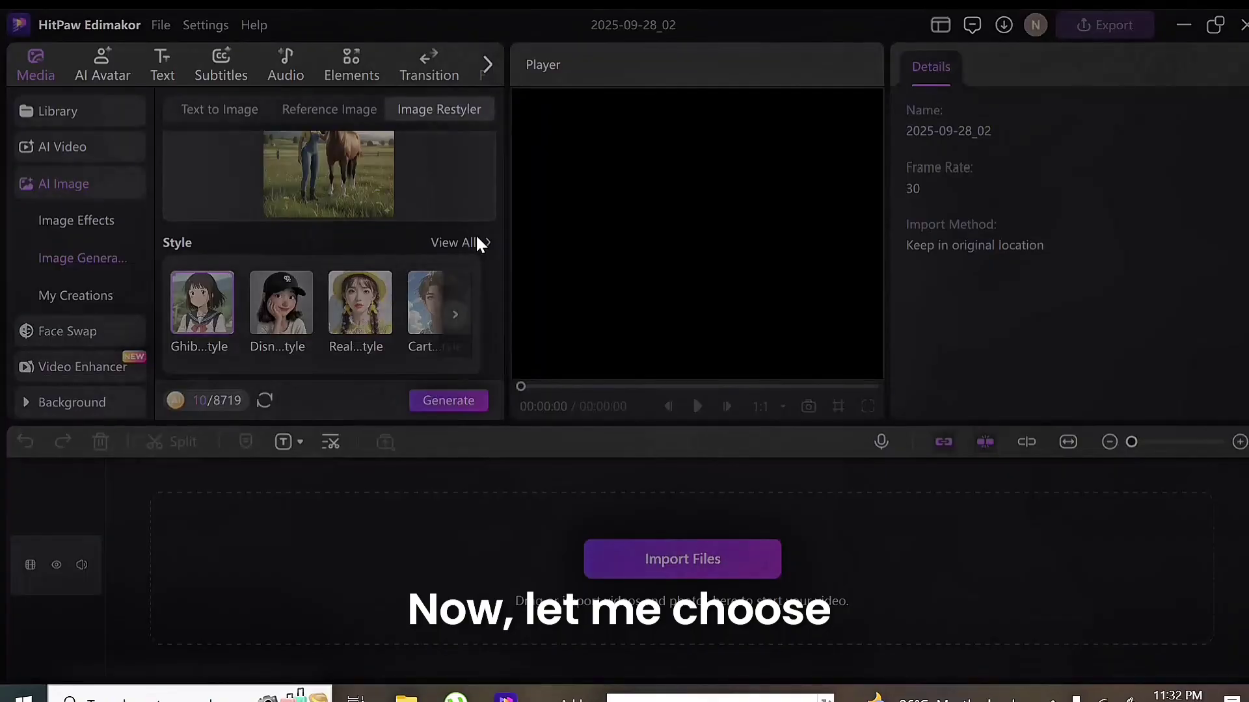
click(476, 244)
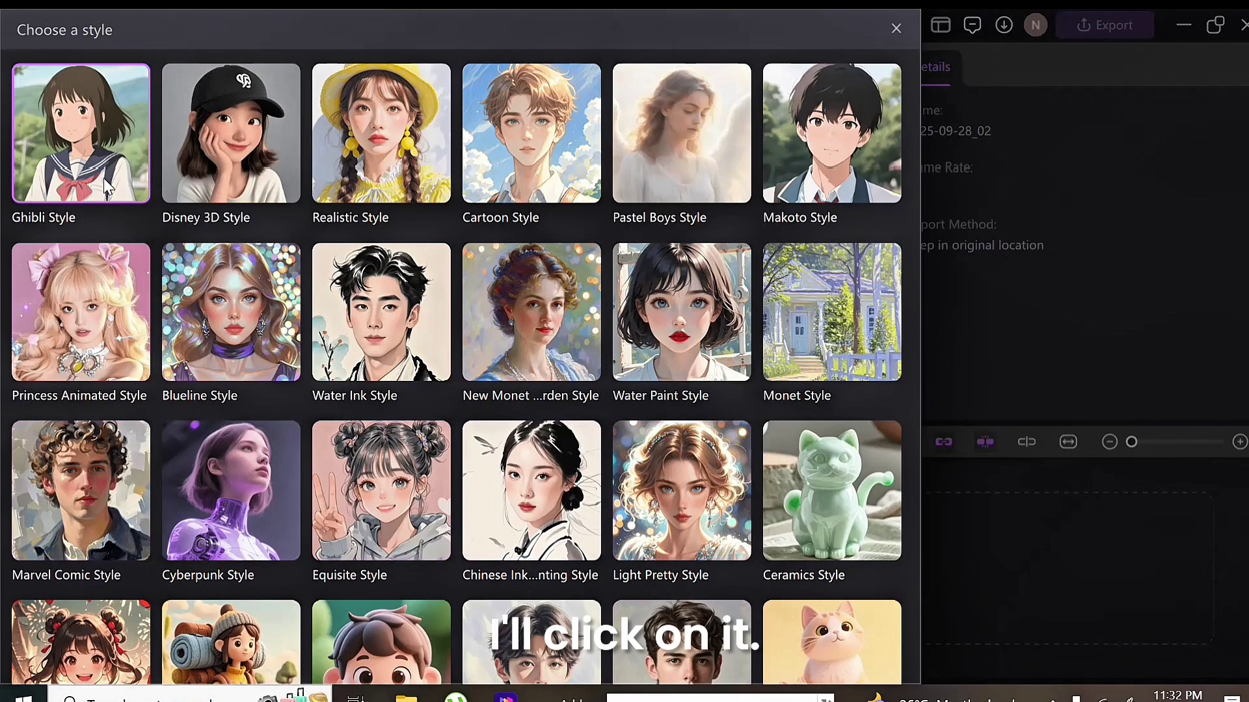
click(81, 182)
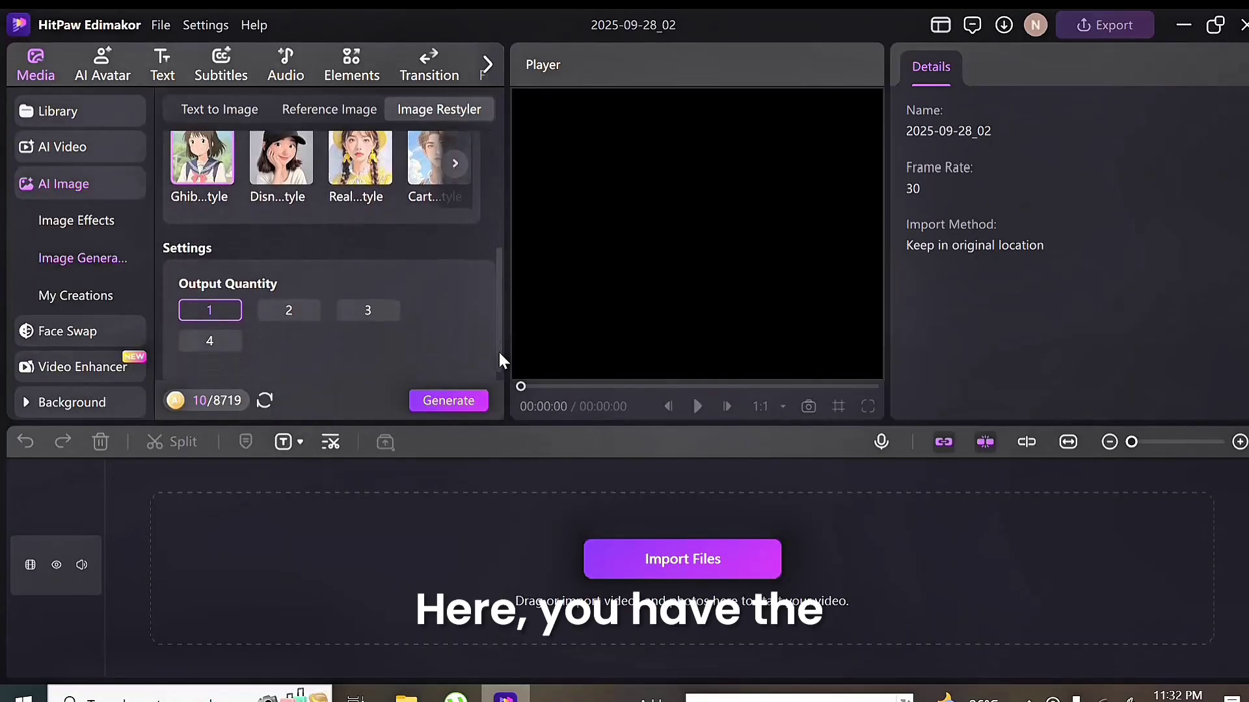
drag(498, 349, 498, 364)
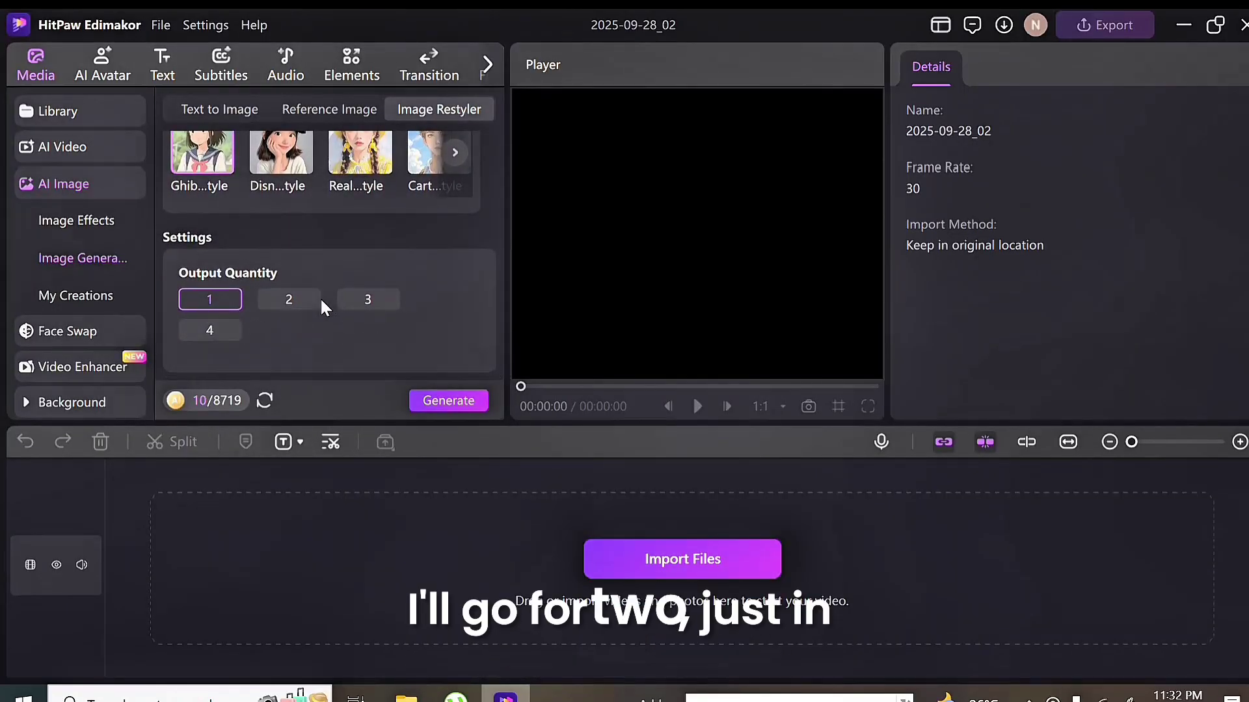
click(291, 301)
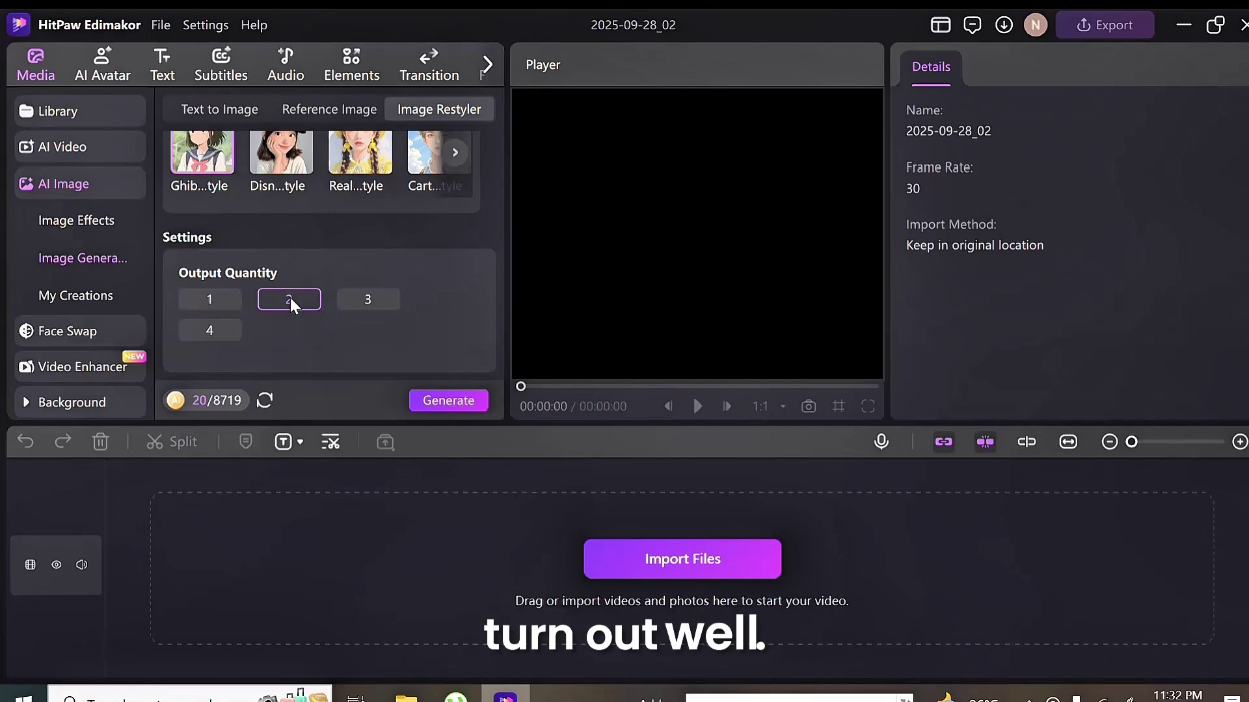
click(442, 401)
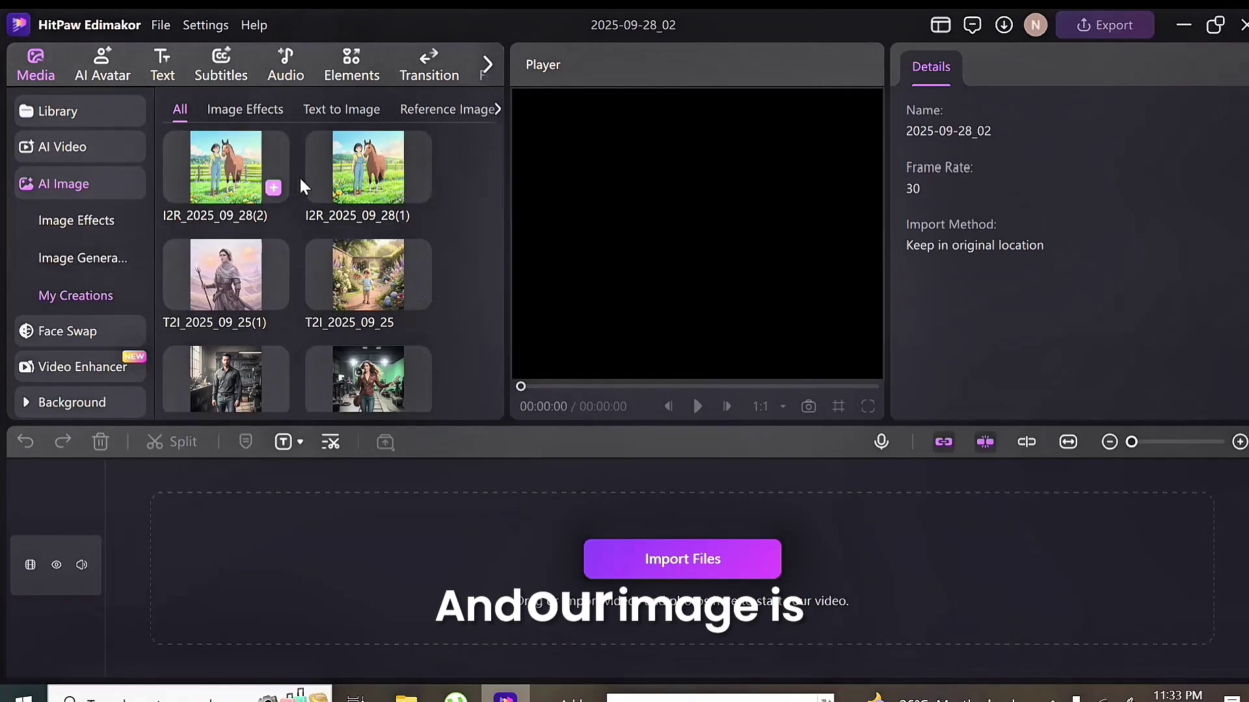
Step: Preview the first restyled horse image
click(220, 177)
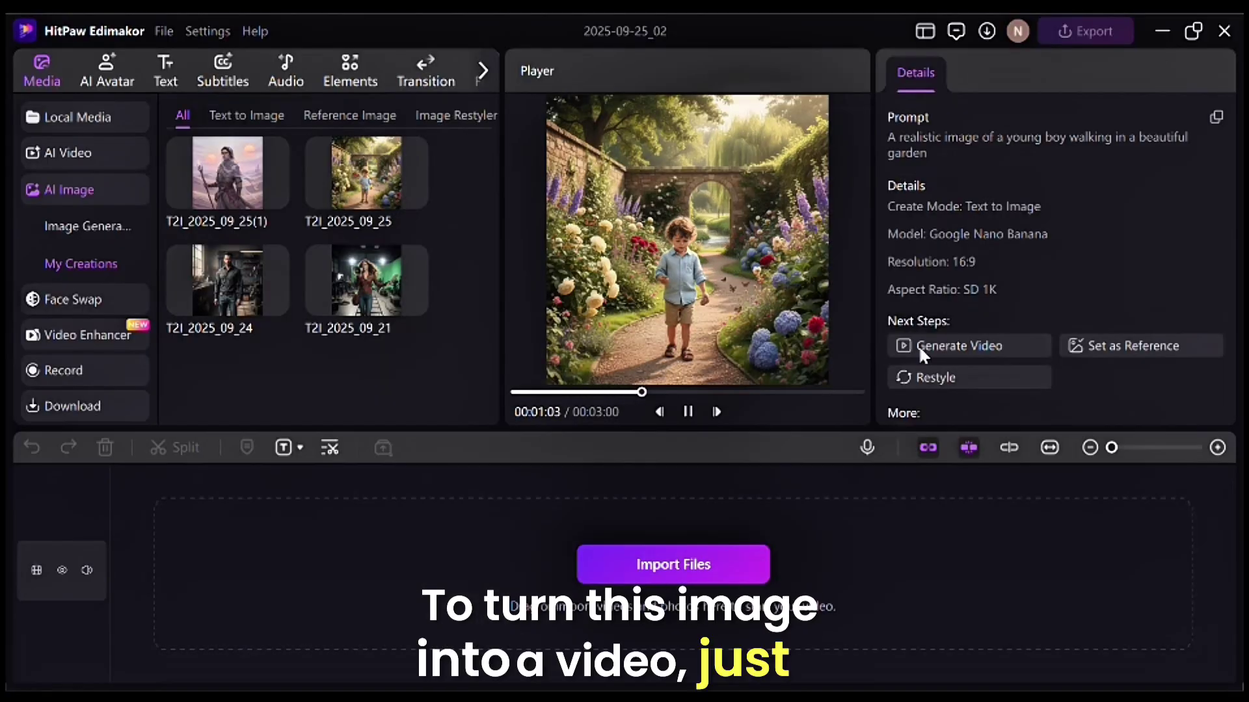
Step: Send the garden image to Veo 3 Image To Video and show the Prompt Generator options
click(973, 345)
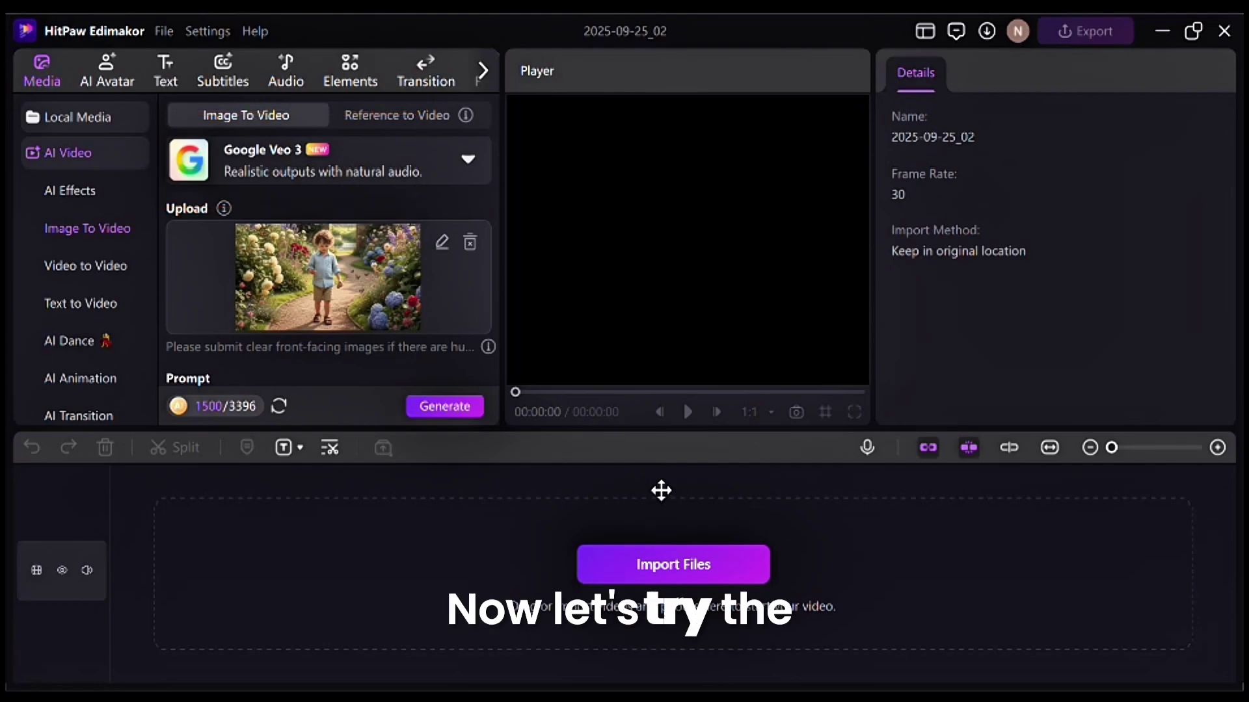
scroll(498, 228, down, 3)
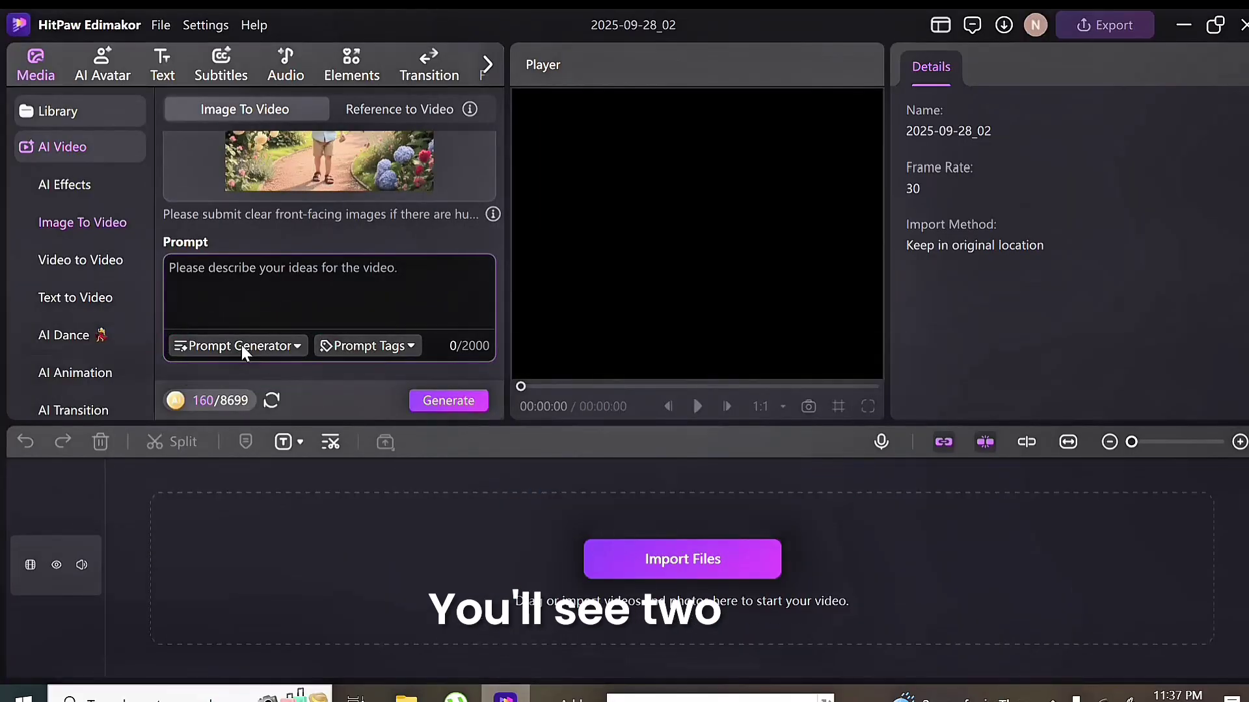
click(242, 346)
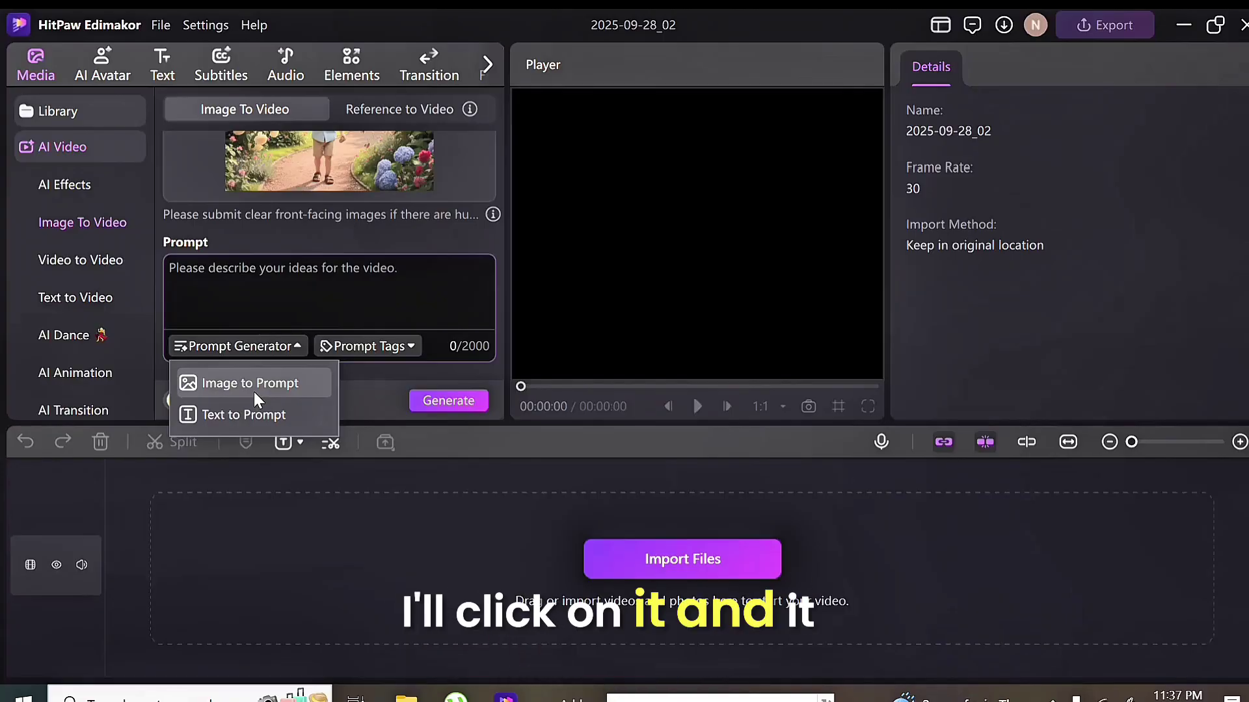
Step: Generate the video prompt from the 'boy in the garden' image with Image to Prompt
click(254, 391)
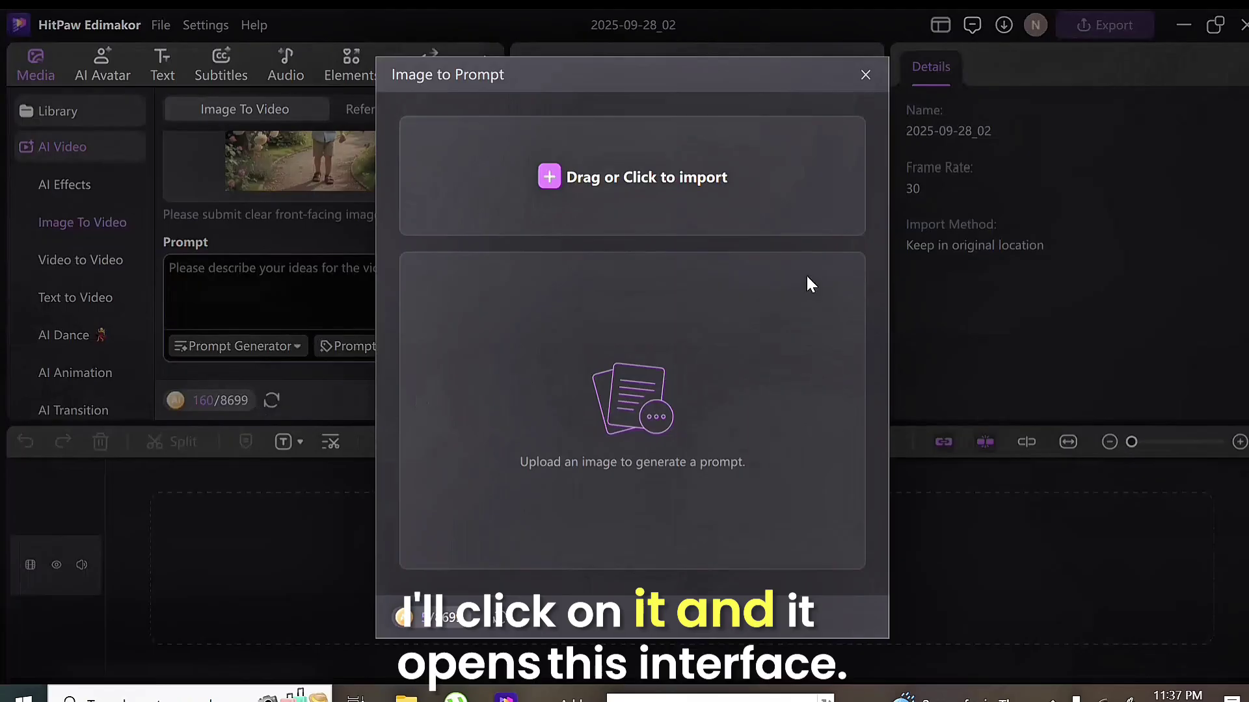
click(561, 182)
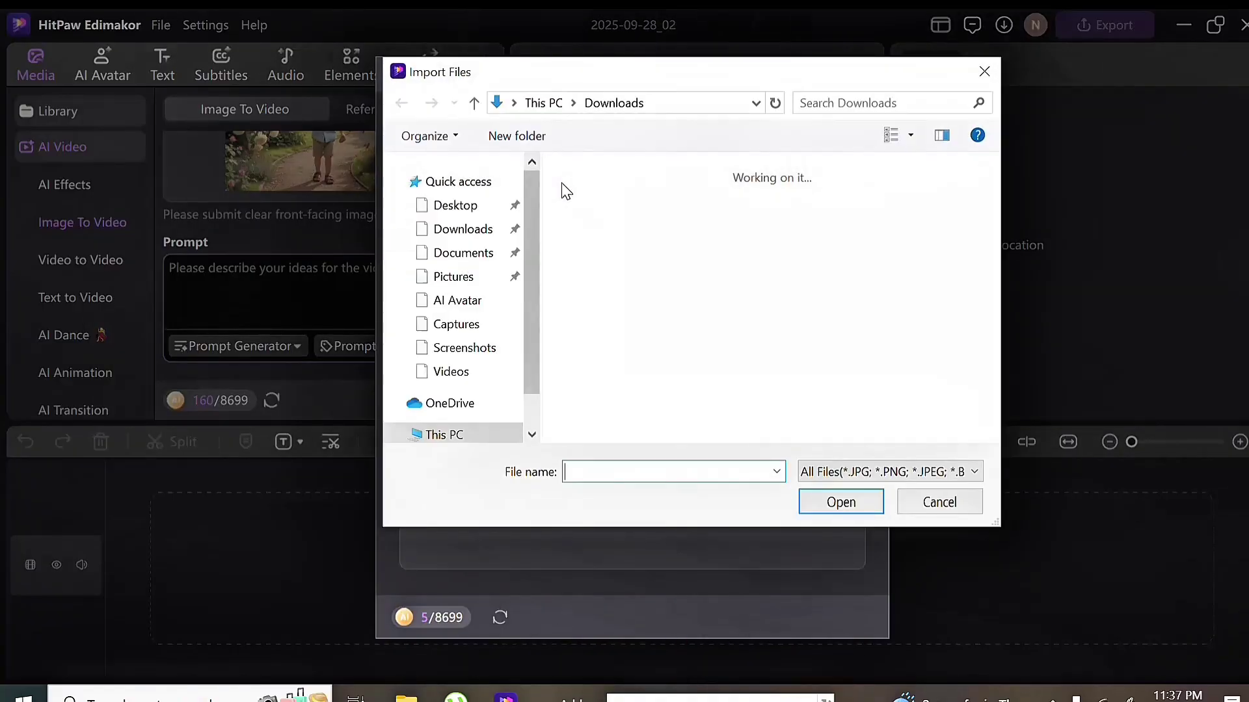
click(599, 363)
click(841, 504)
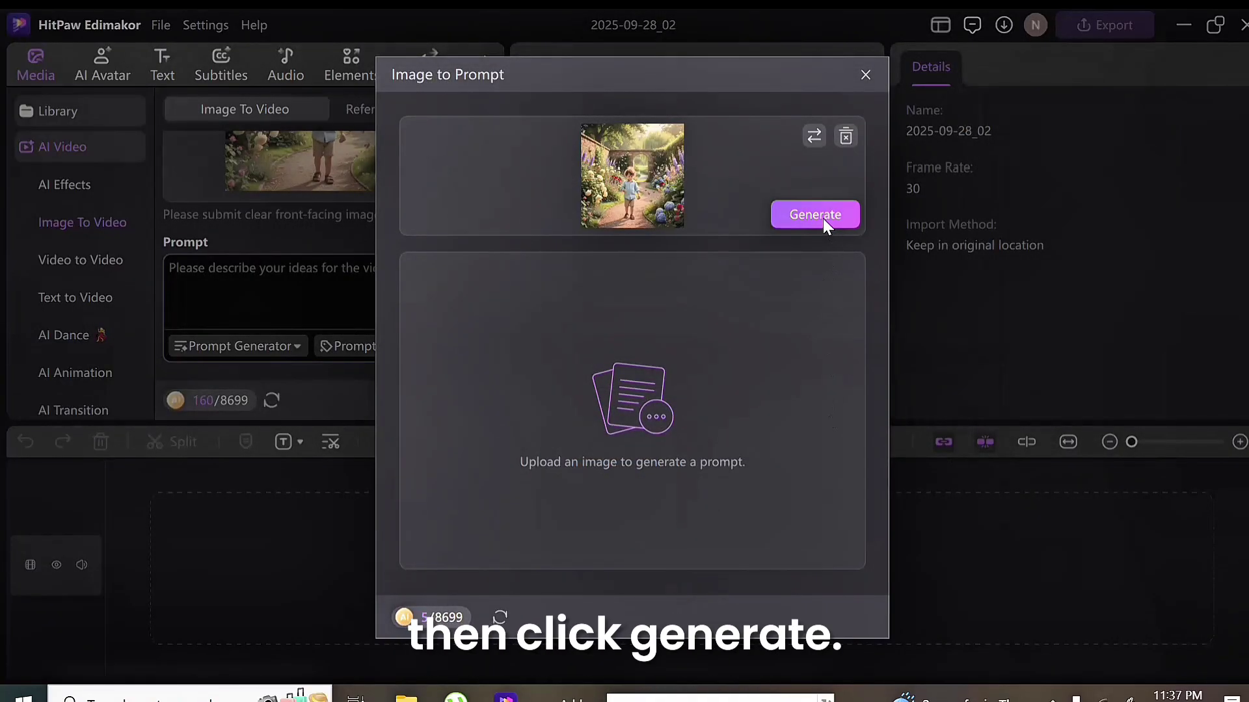
click(822, 218)
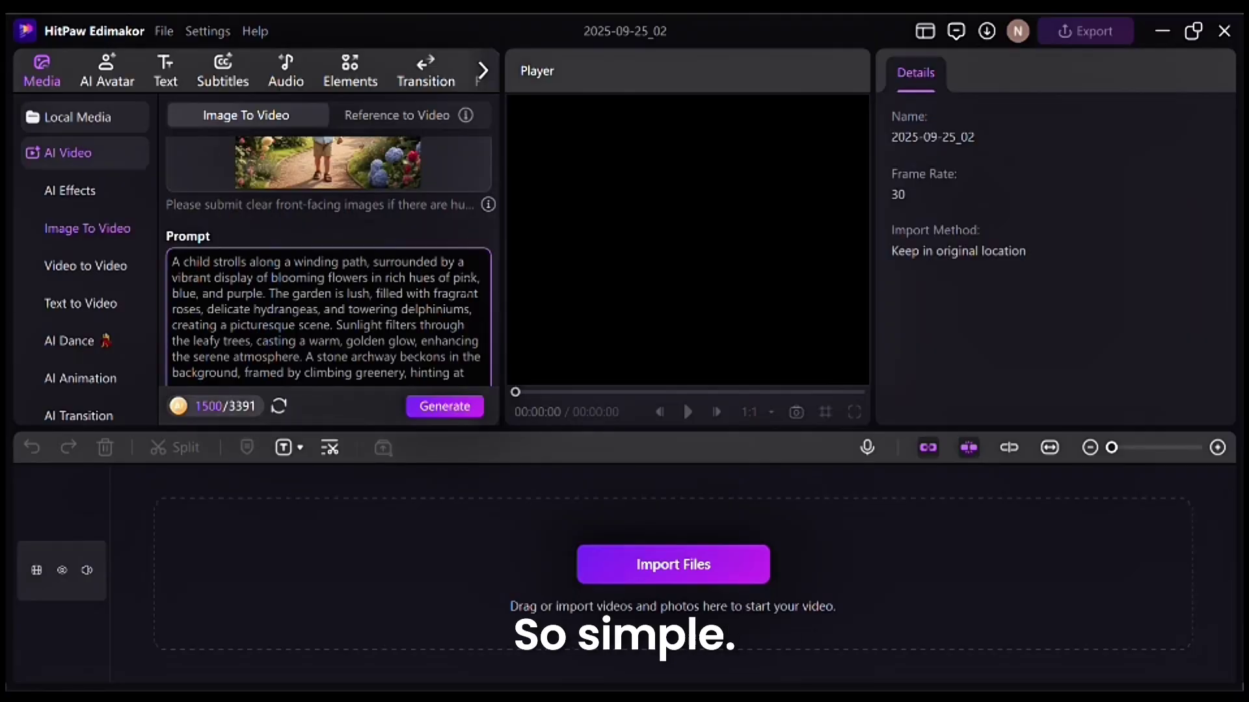
Step: Generate an 8S 1080P 16:9 garden video with negative prompt 'No hand distortion no blurring'
drag(499, 266, 498, 296)
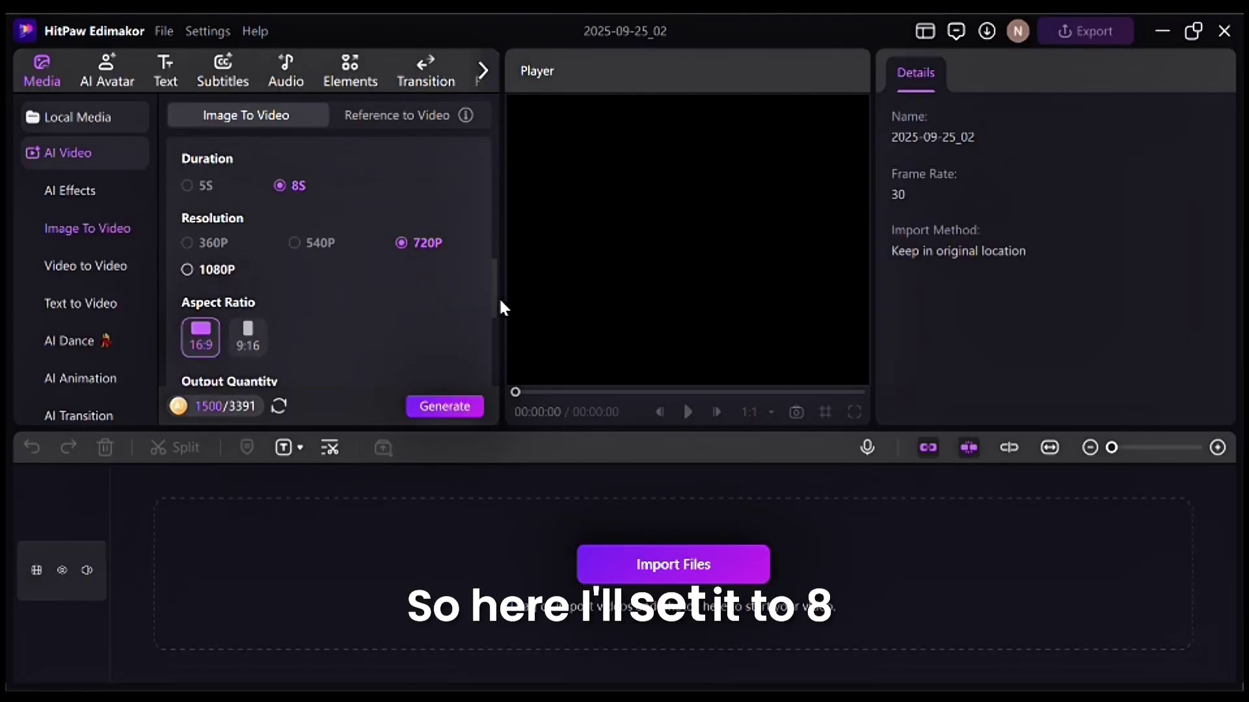
drag(499, 300, 493, 298)
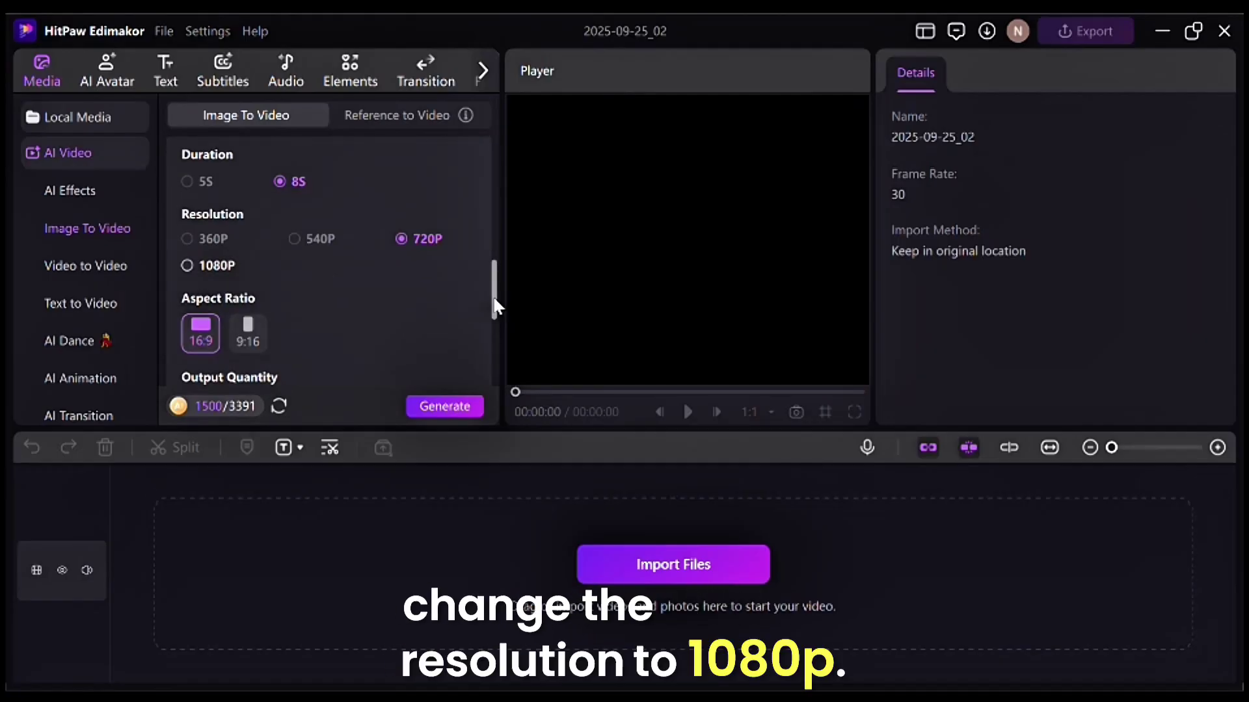
click(188, 266)
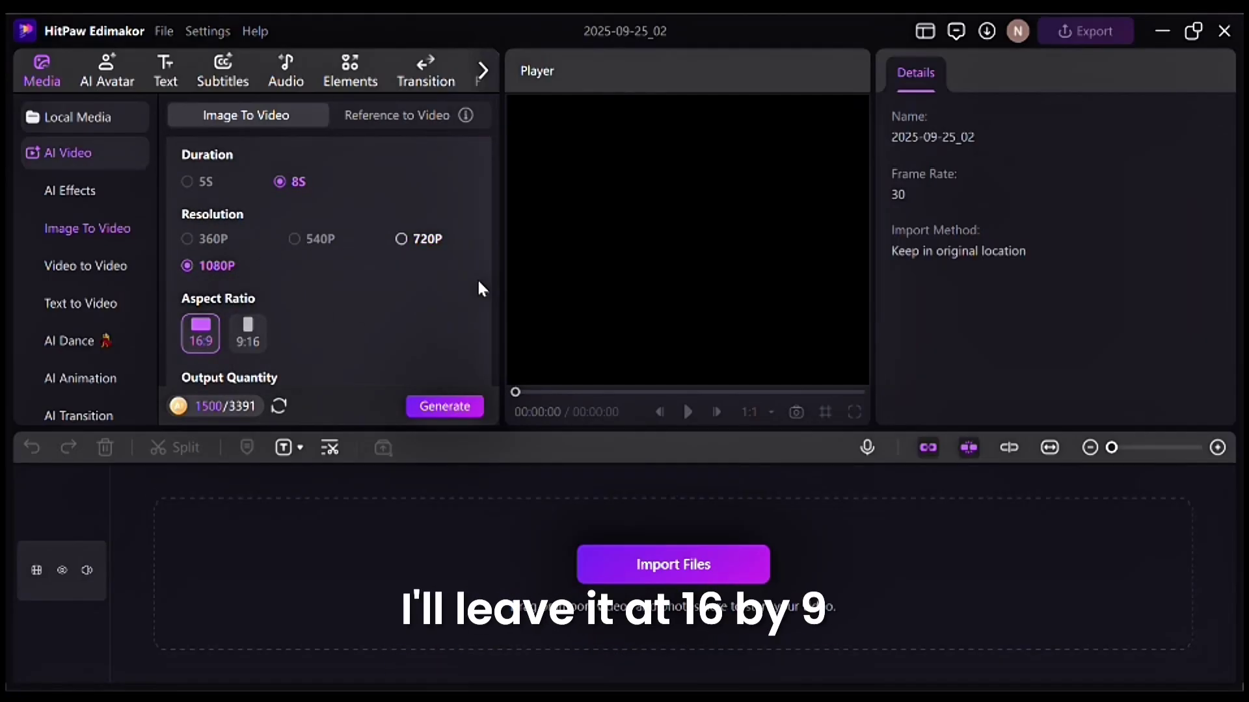
drag(493, 267, 493, 337)
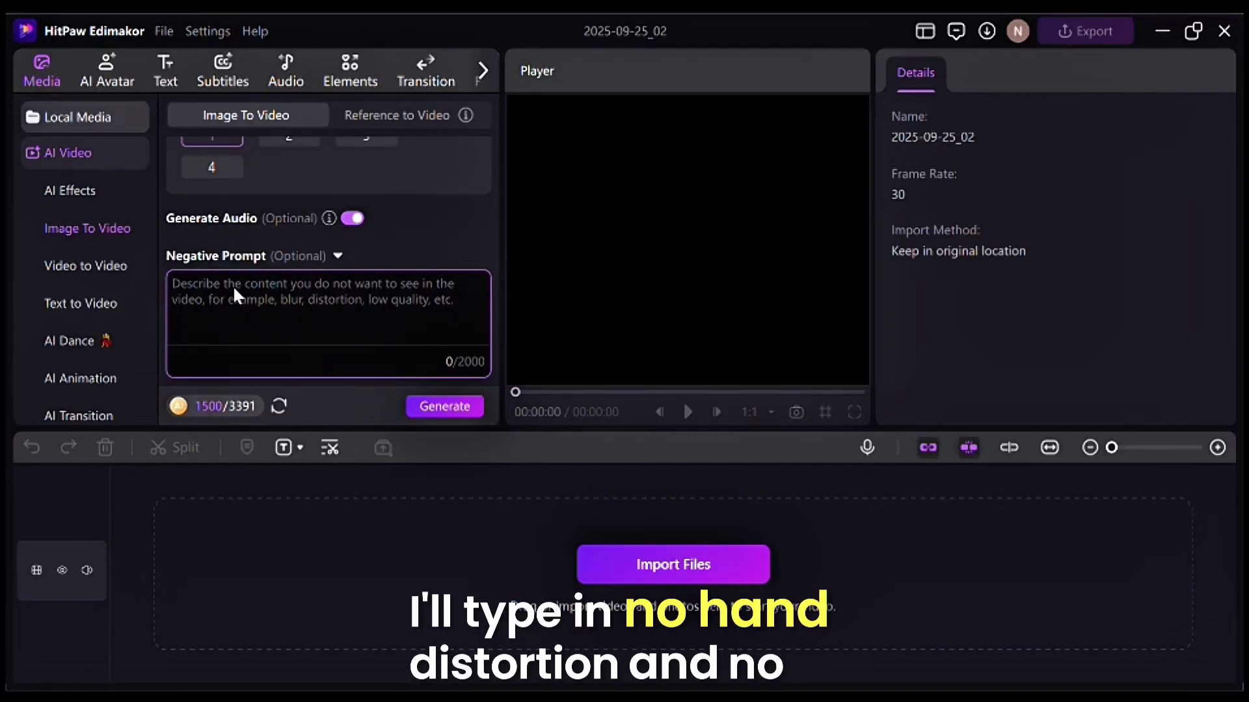
text(No hand distortion no blurring)
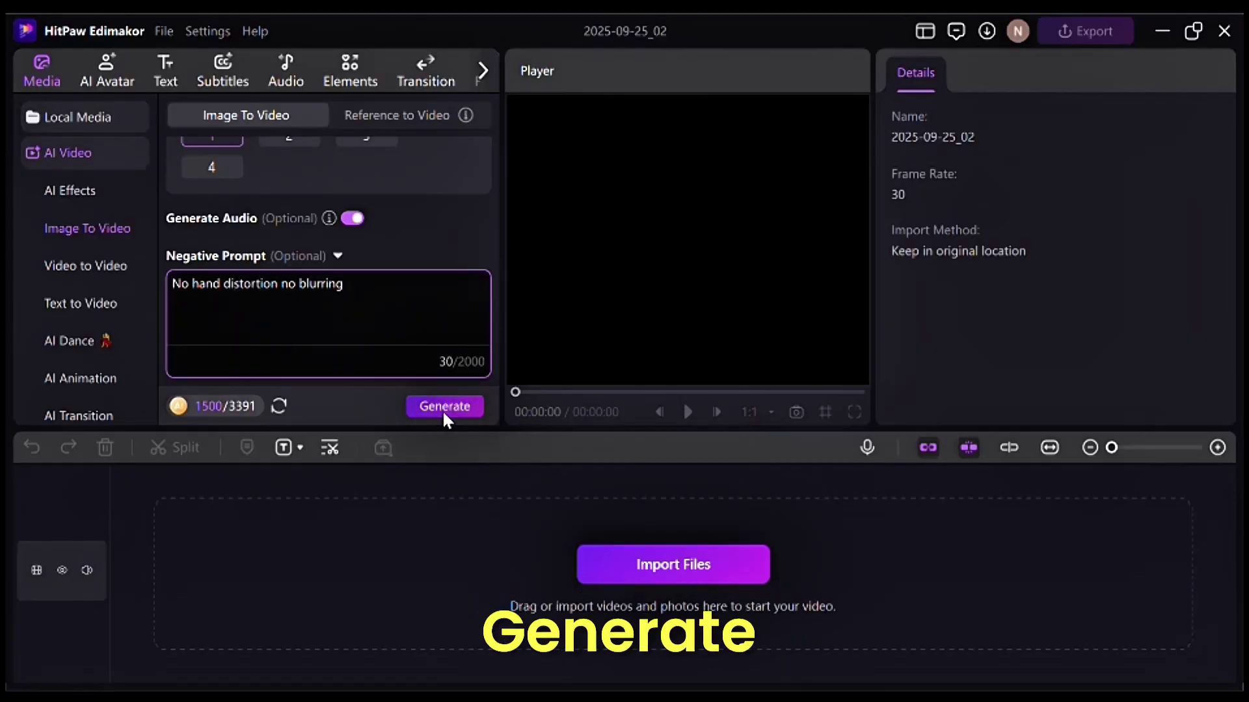
click(443, 414)
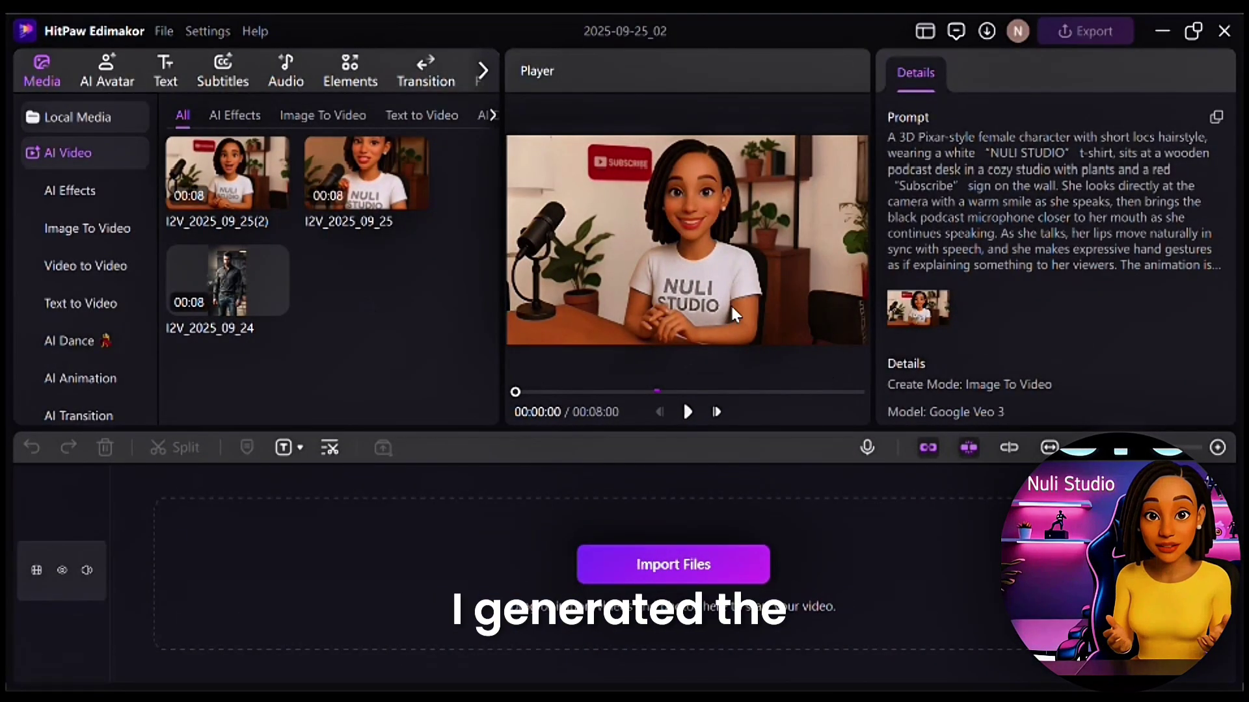
Step: Play the Veo 3 clip of the podcast character in the player
click(690, 411)
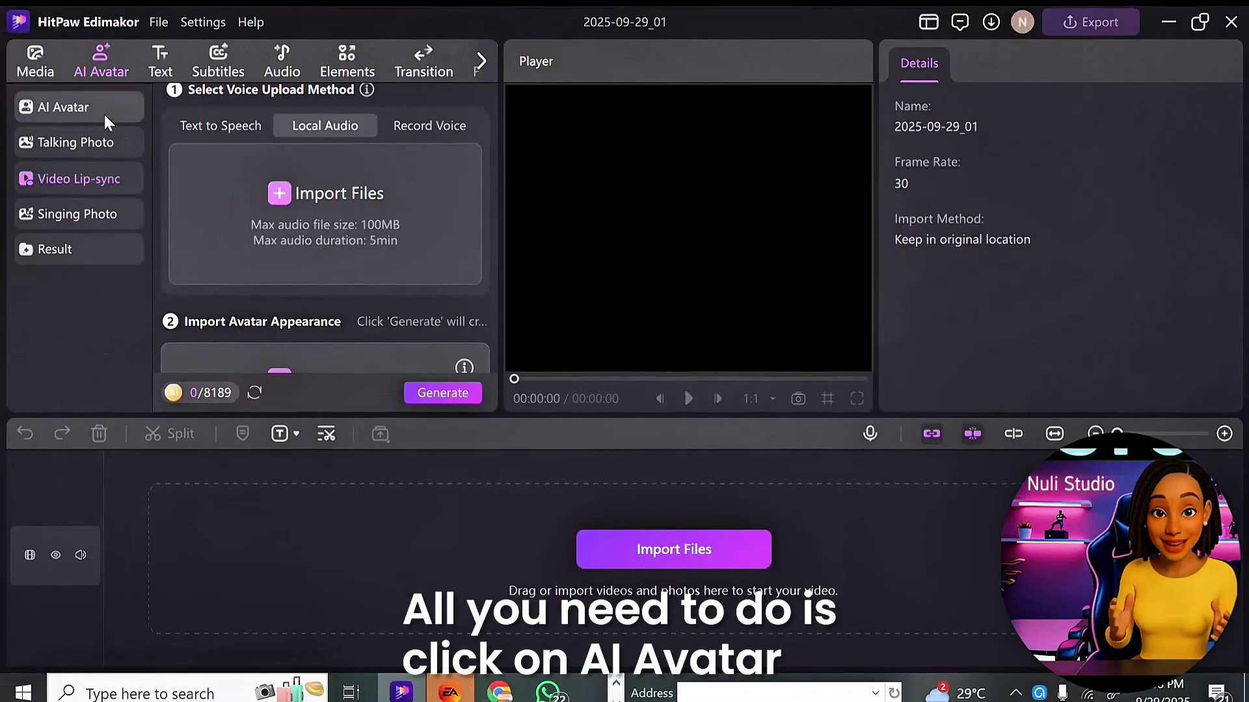
Step: Open Video Lip-sync under the AI Avatar tools, showing script, voice and appearance sections
click(104, 114)
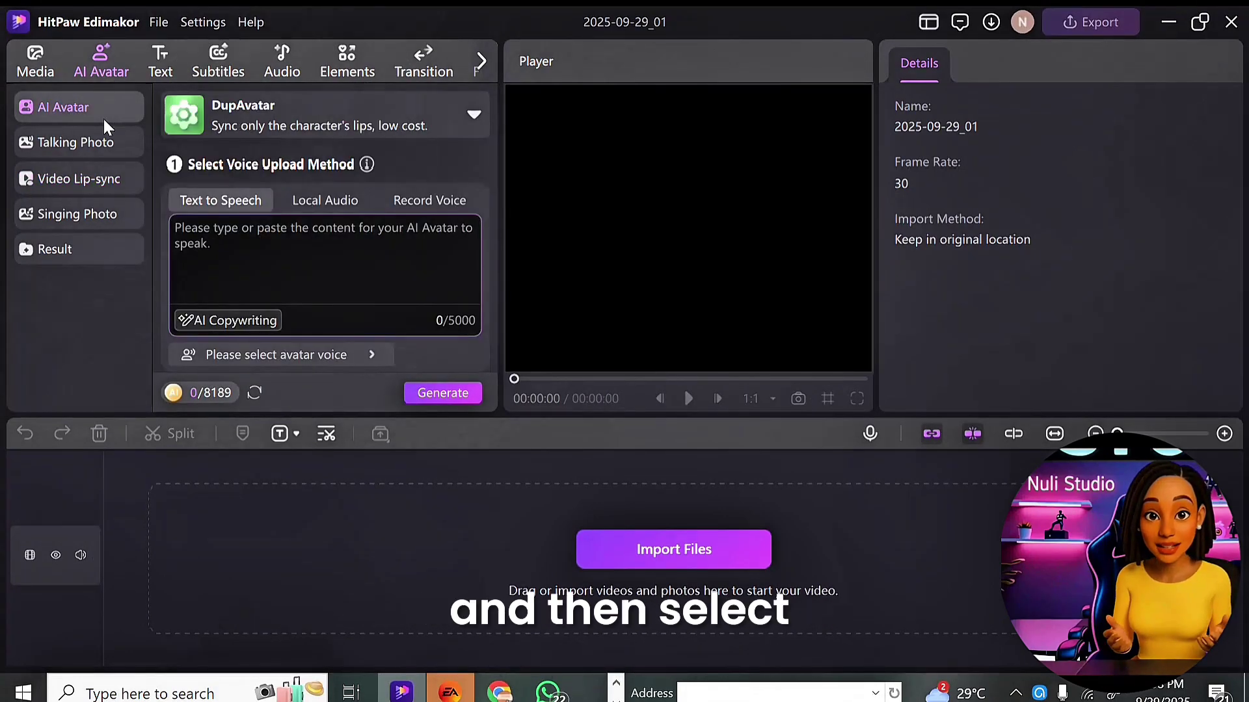
click(111, 184)
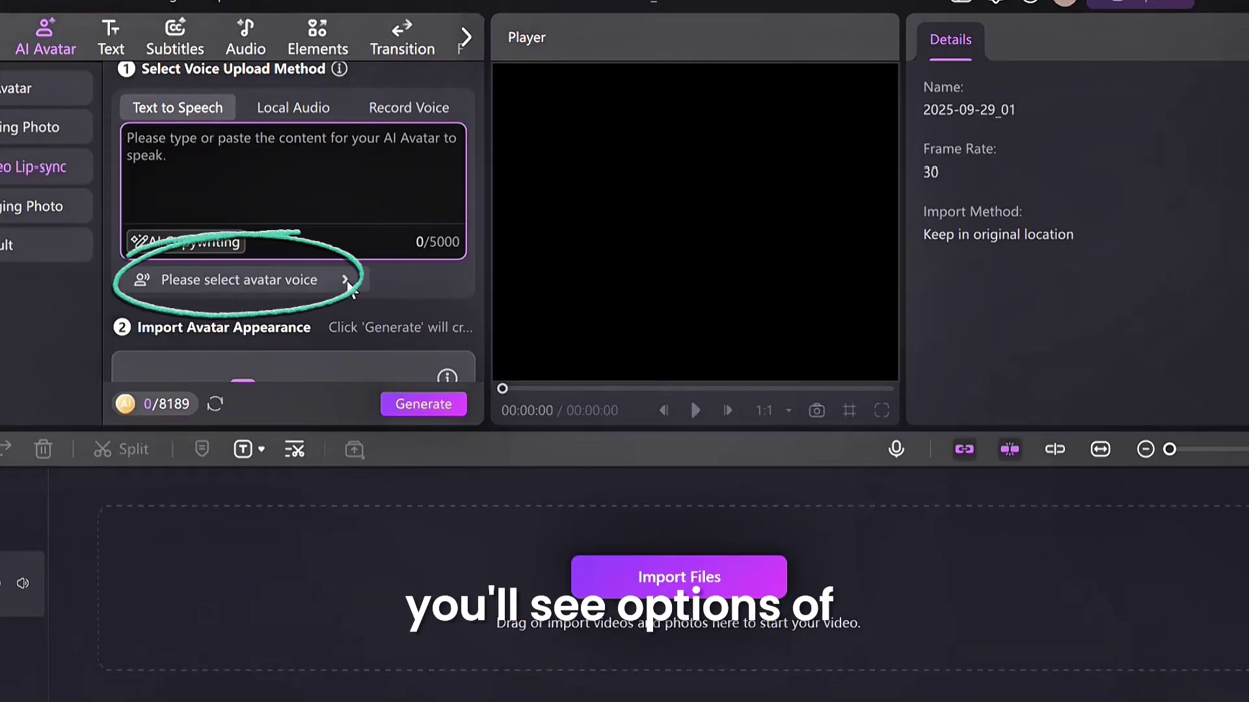
Step: Open the Choose Voice library and browse its English, Accent, Use case, Gender and Age filters unchanged
click(347, 281)
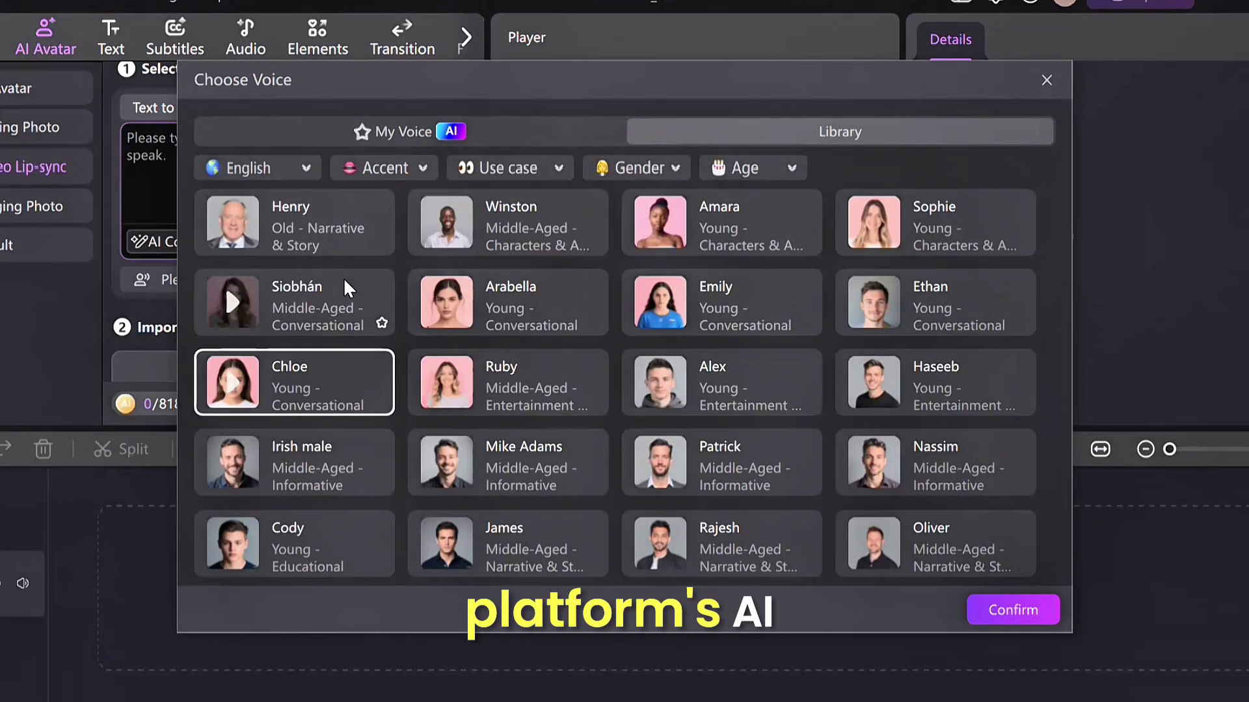
click(306, 168)
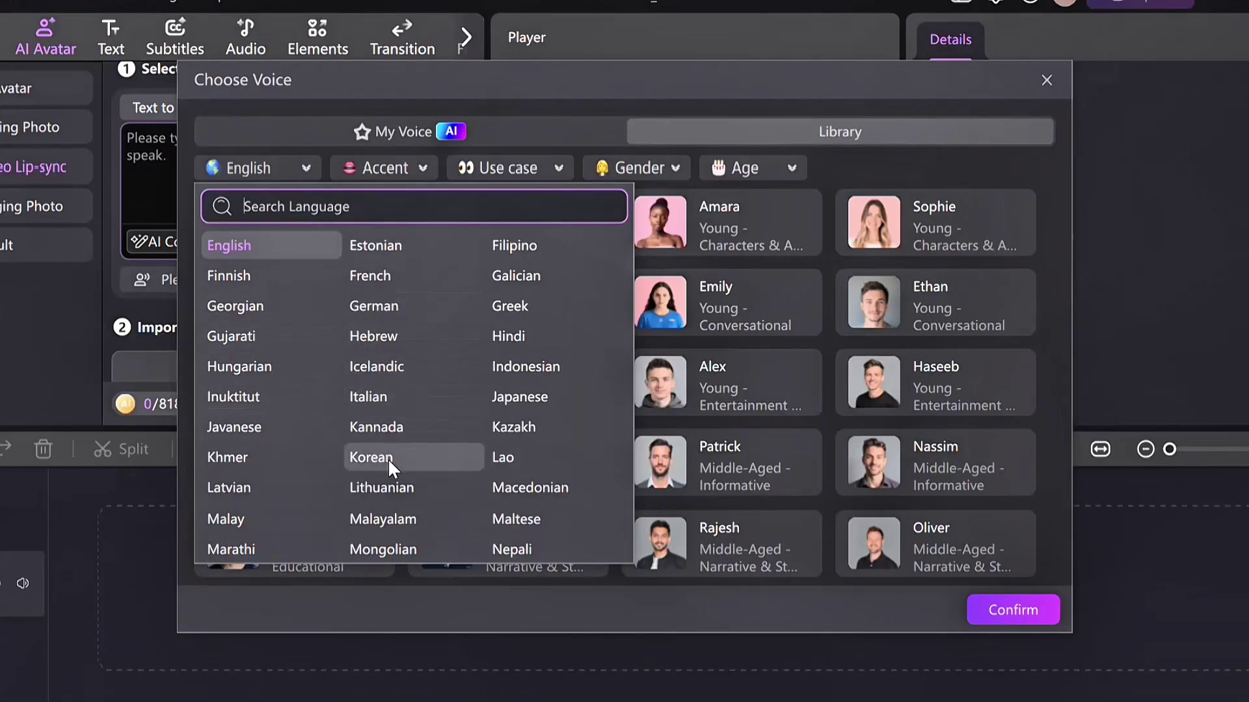
click(389, 164)
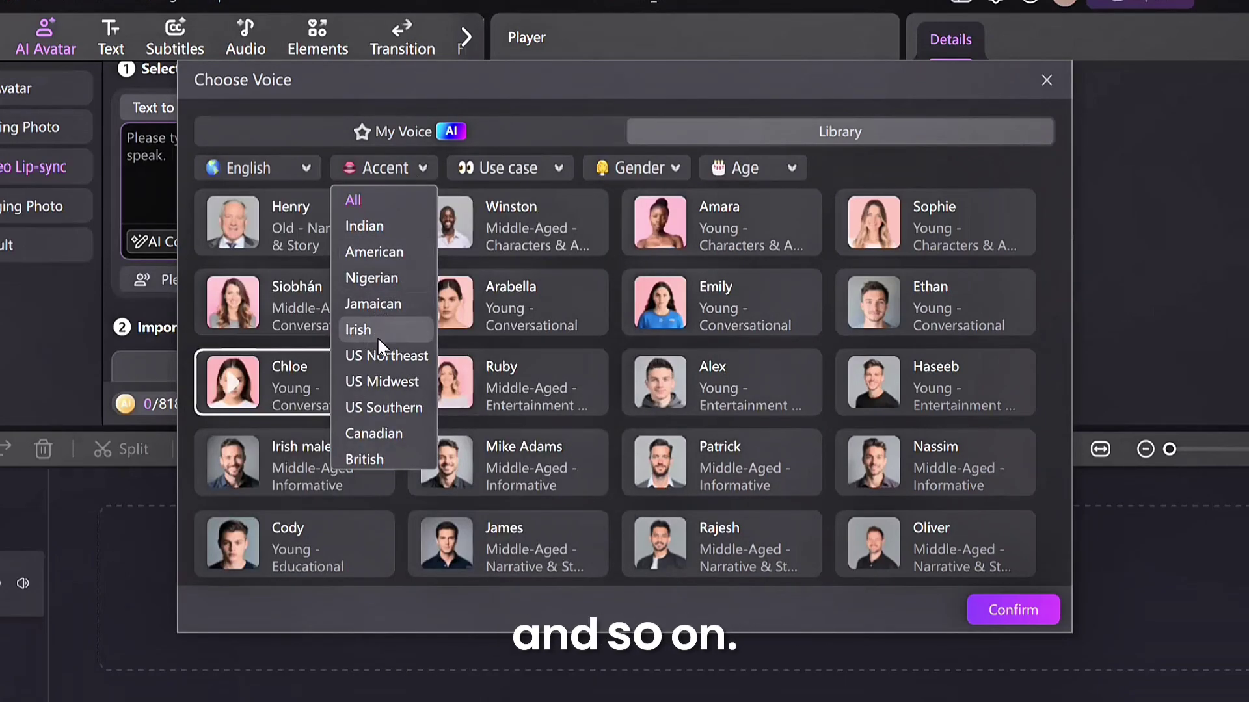
click(557, 169)
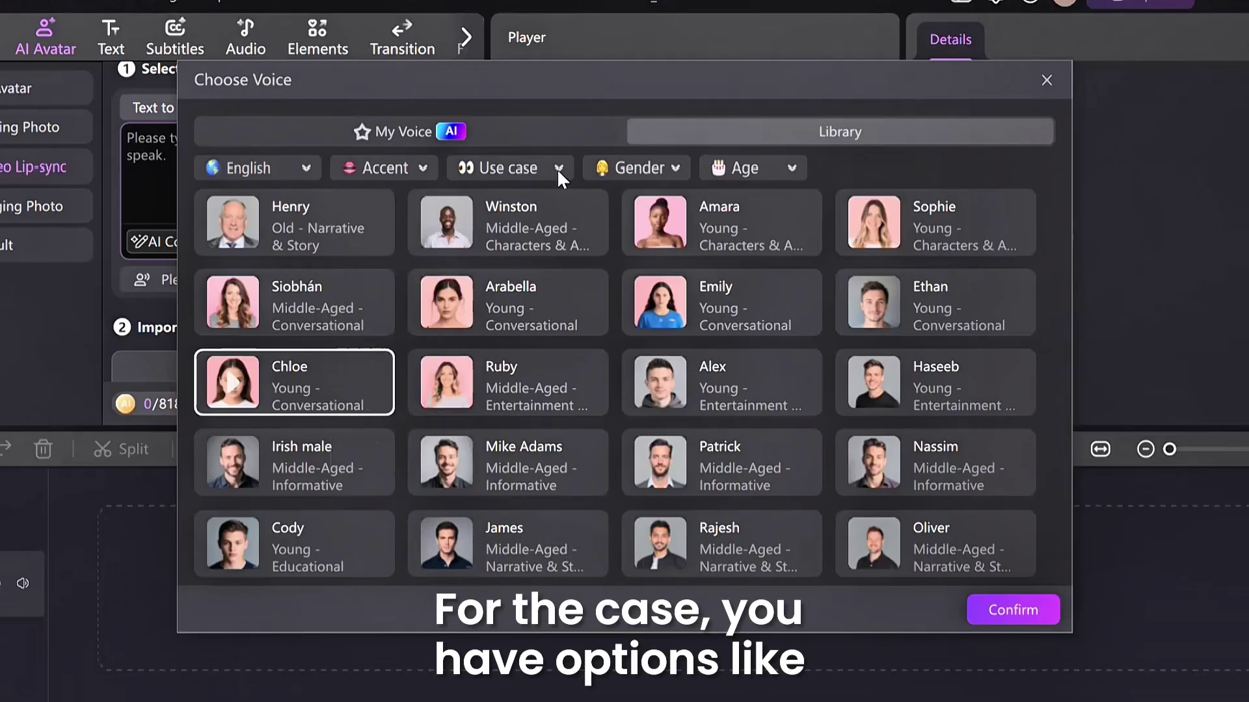
click(564, 166)
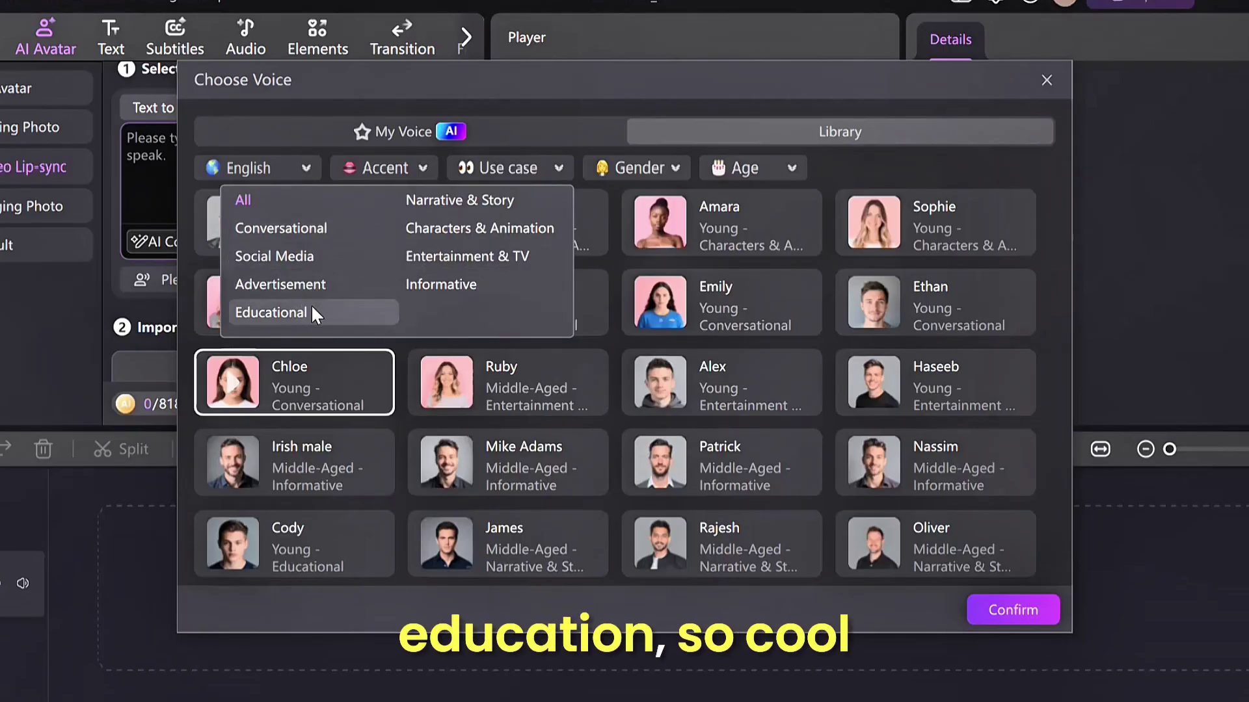
click(653, 168)
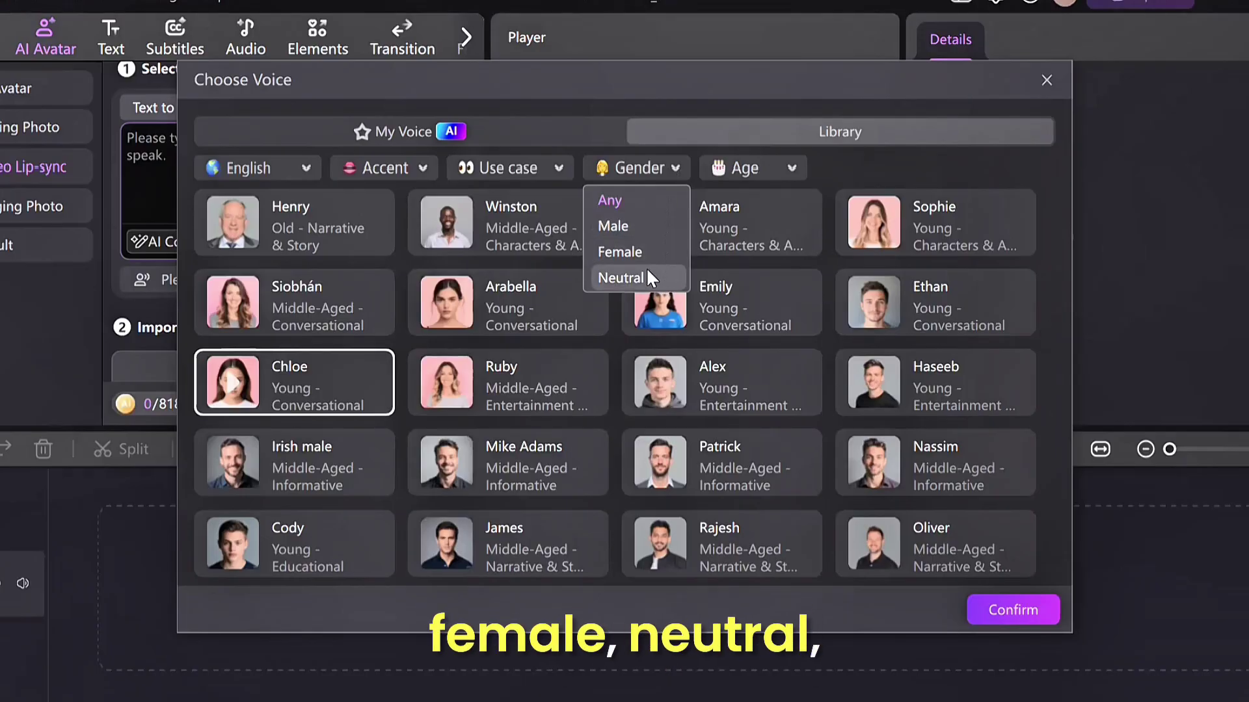
click(794, 167)
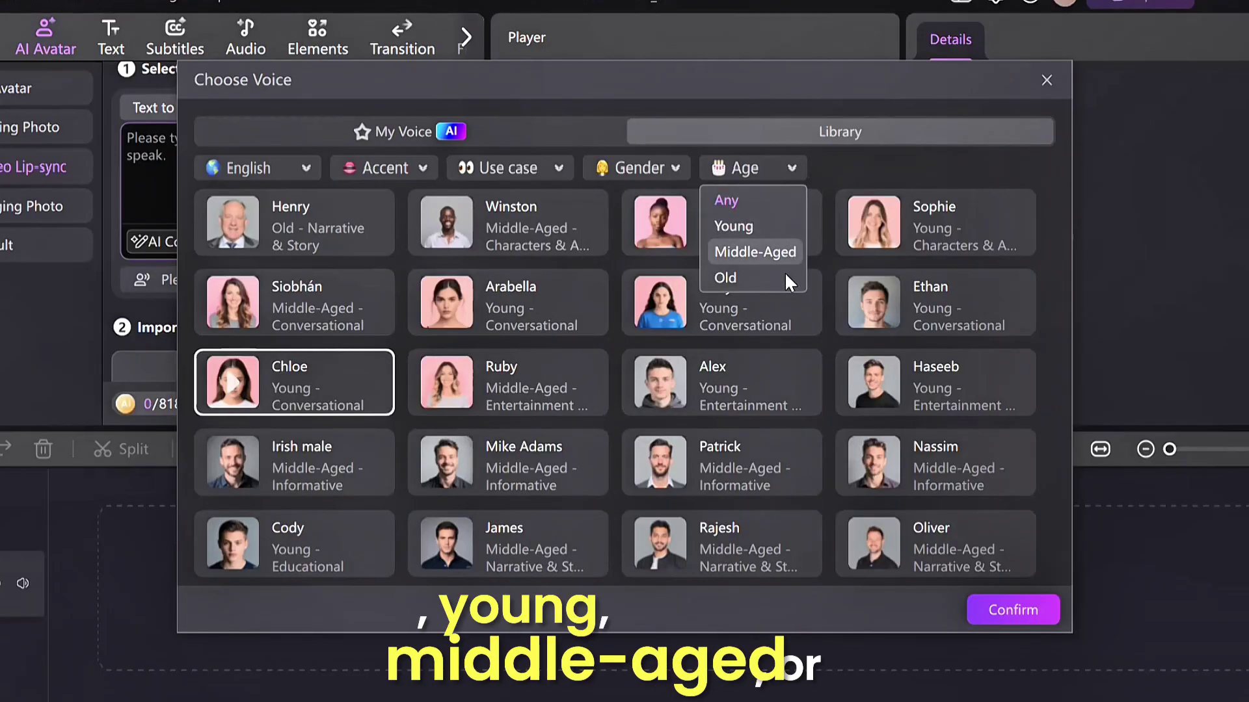
click(792, 169)
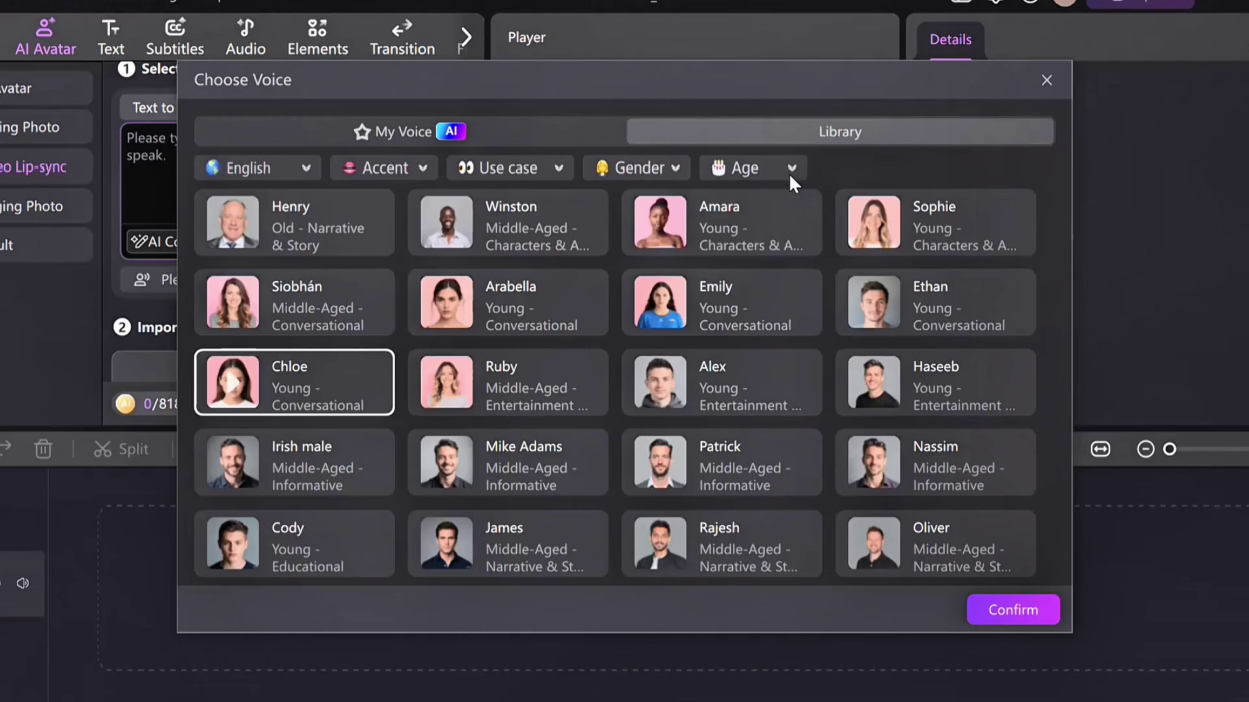
Step: Play the Henry, Amara, Chloe and Rajesh voice samples, ending on Rajesh
click(240, 227)
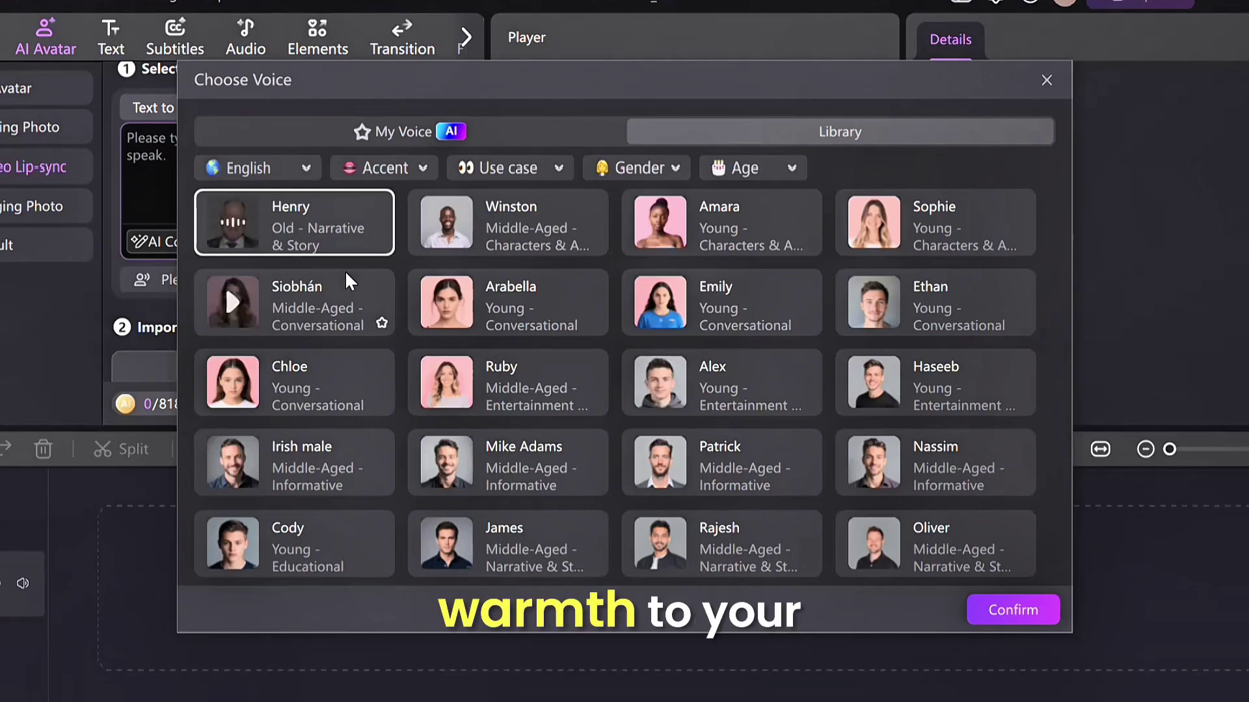
click(654, 220)
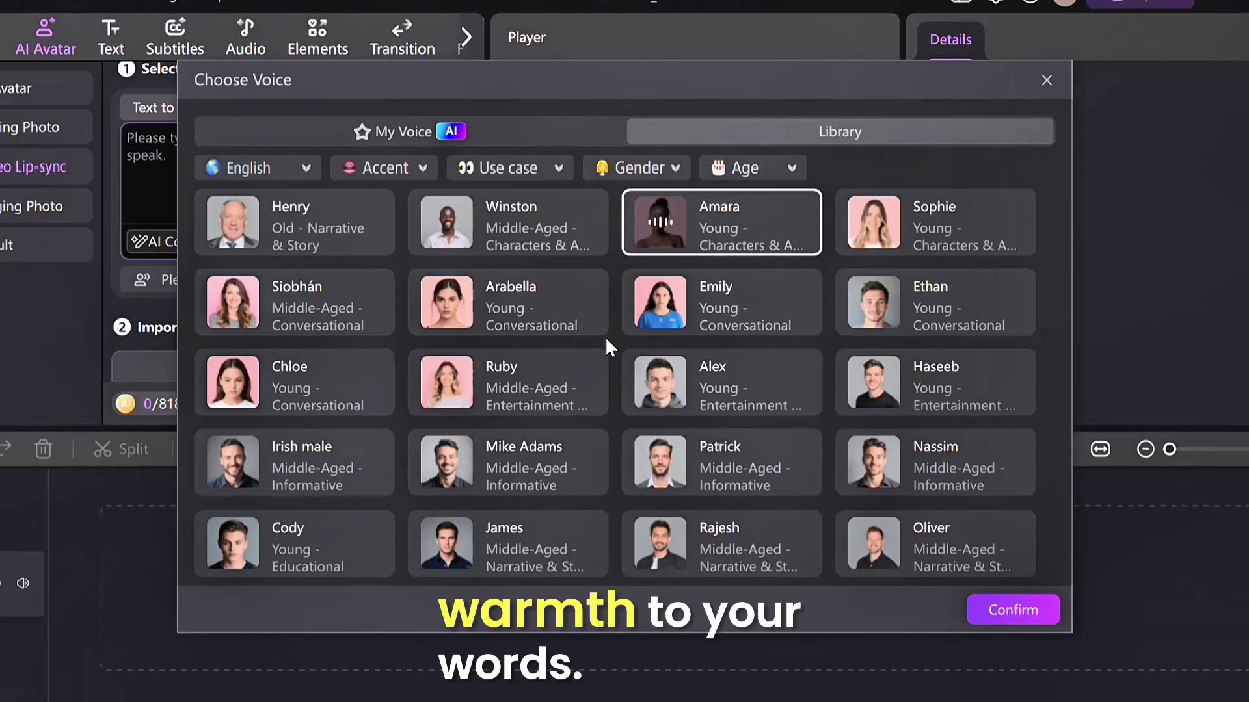
click(251, 381)
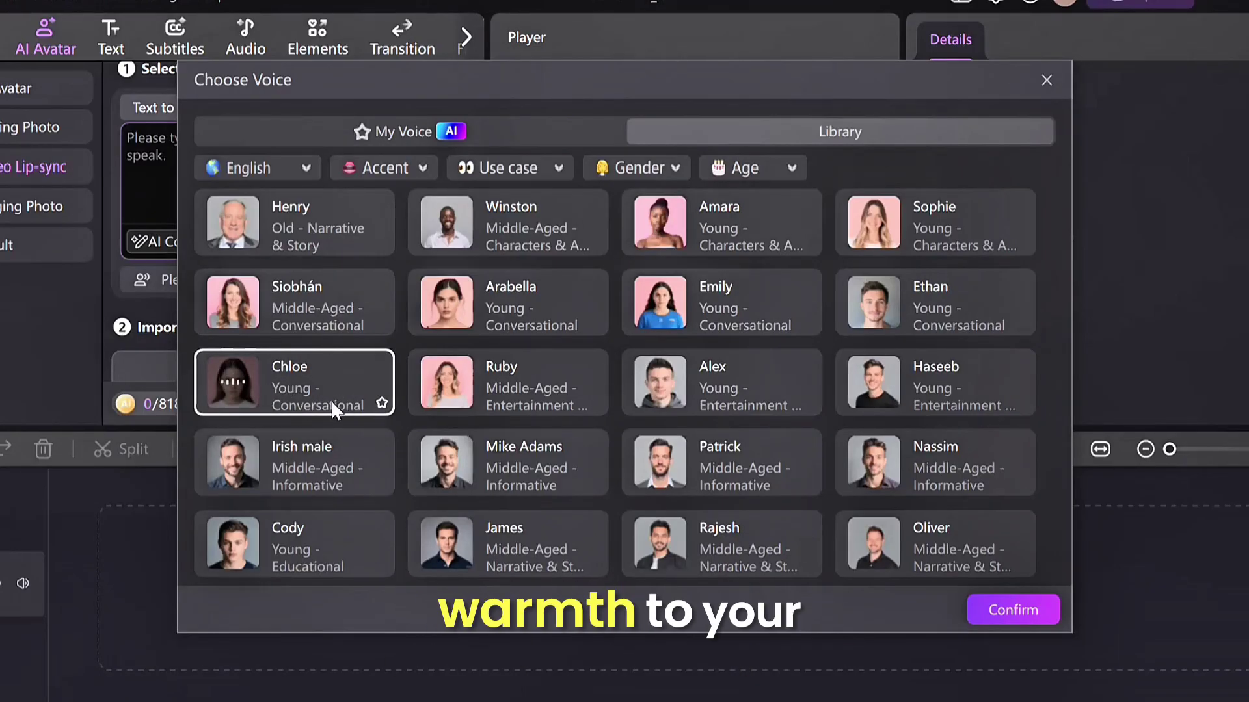
click(658, 542)
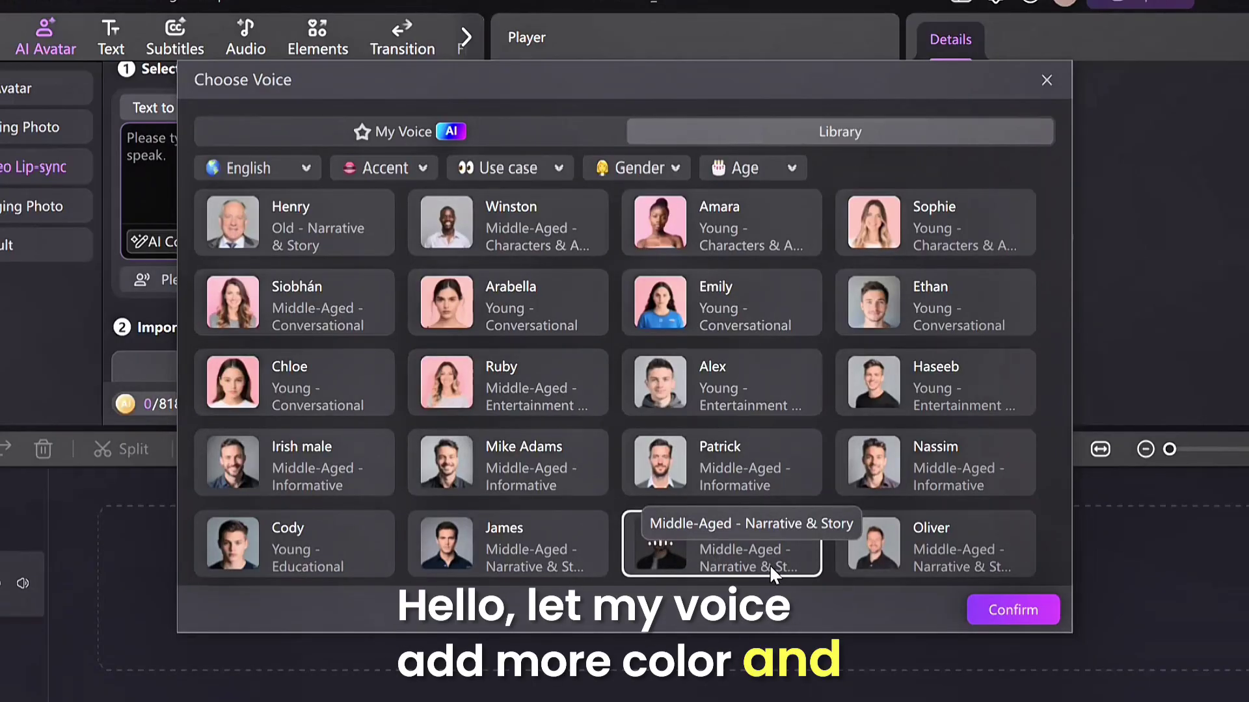
Step: Import the local audio 'nuli edimakar voice' as the avatar voice and preview it
click(1047, 78)
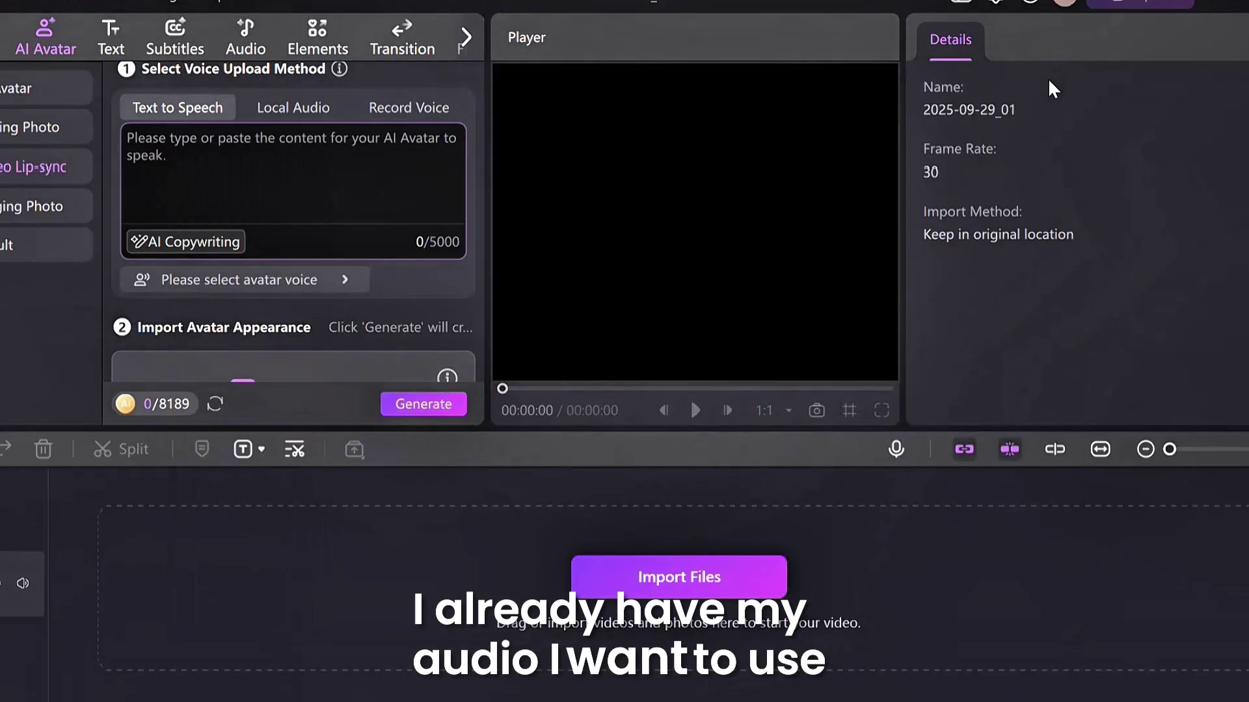
click(303, 104)
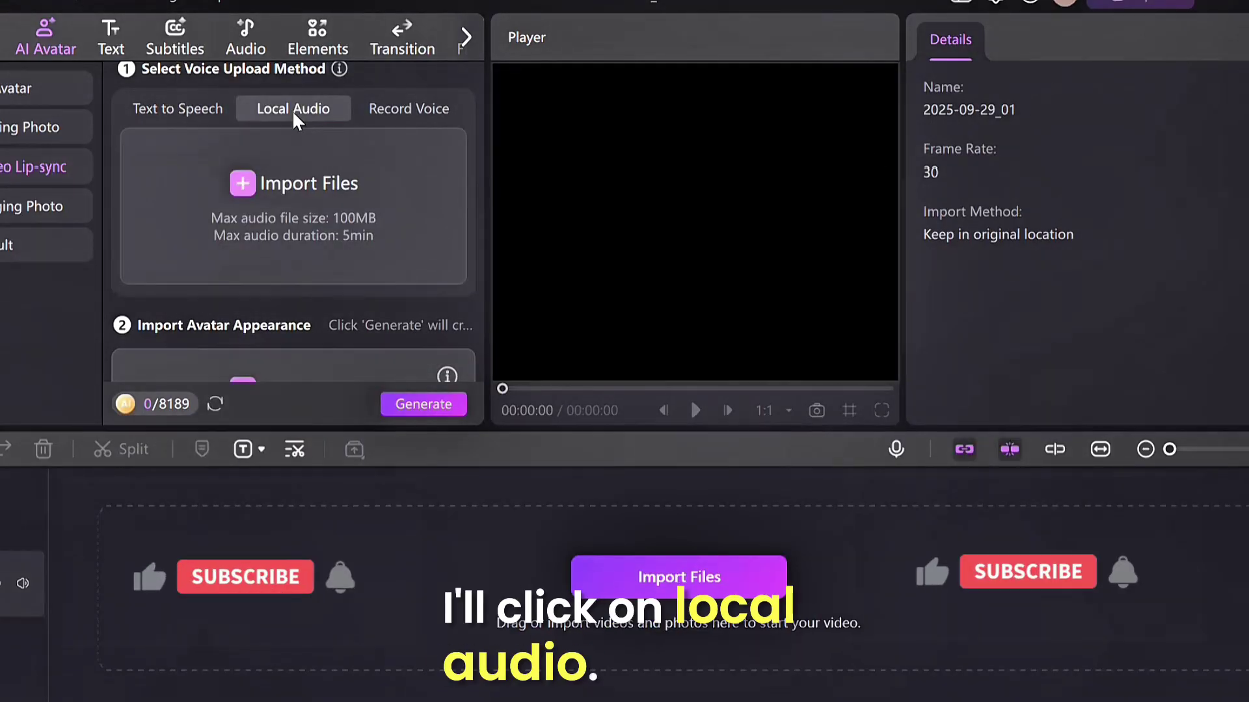
click(409, 106)
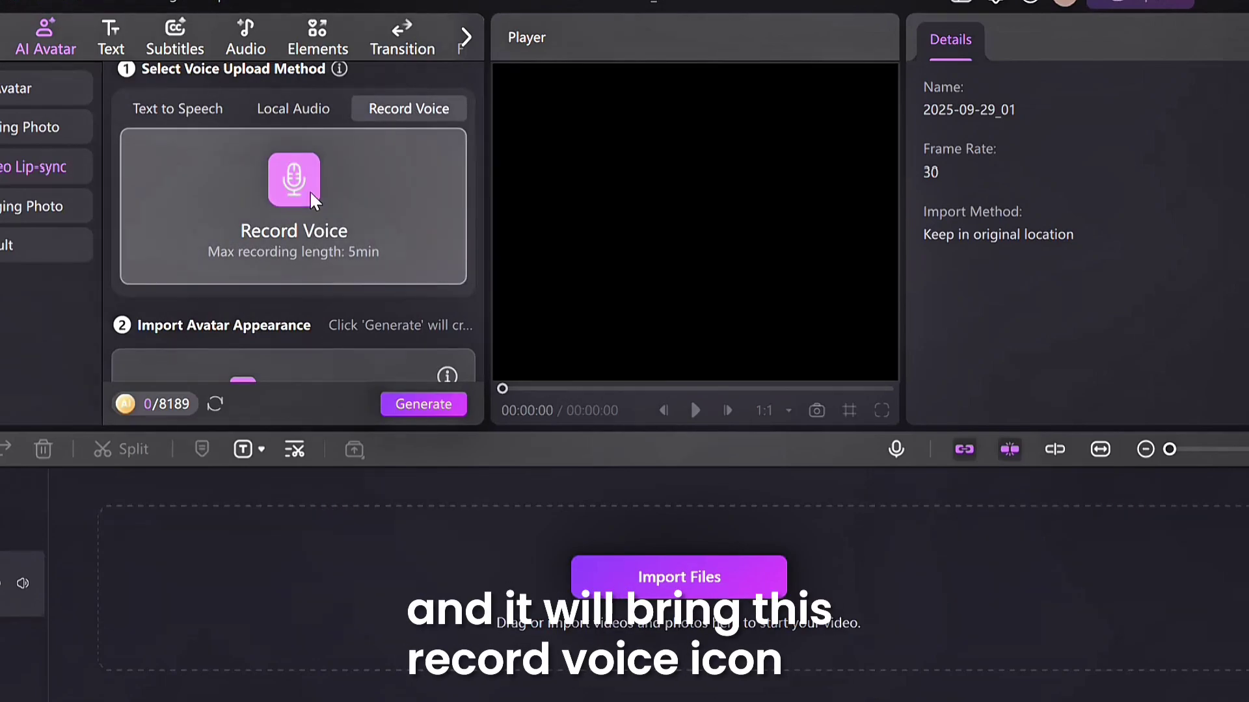
click(292, 109)
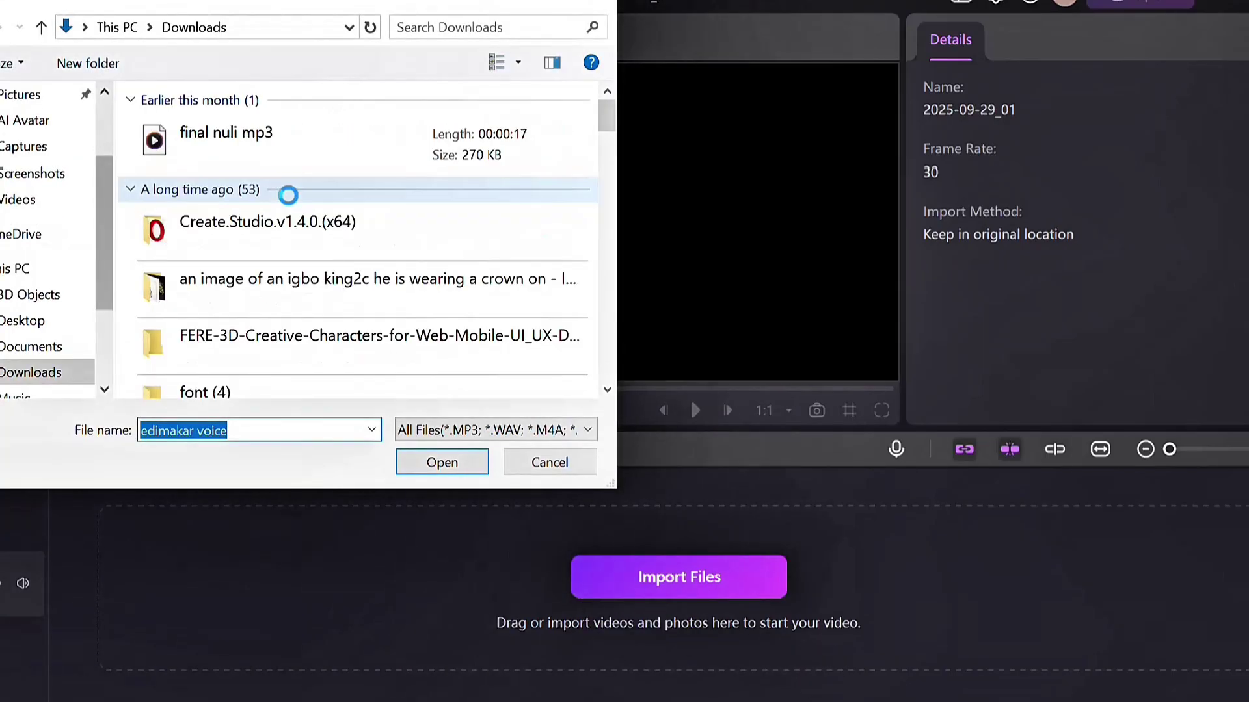
click(439, 463)
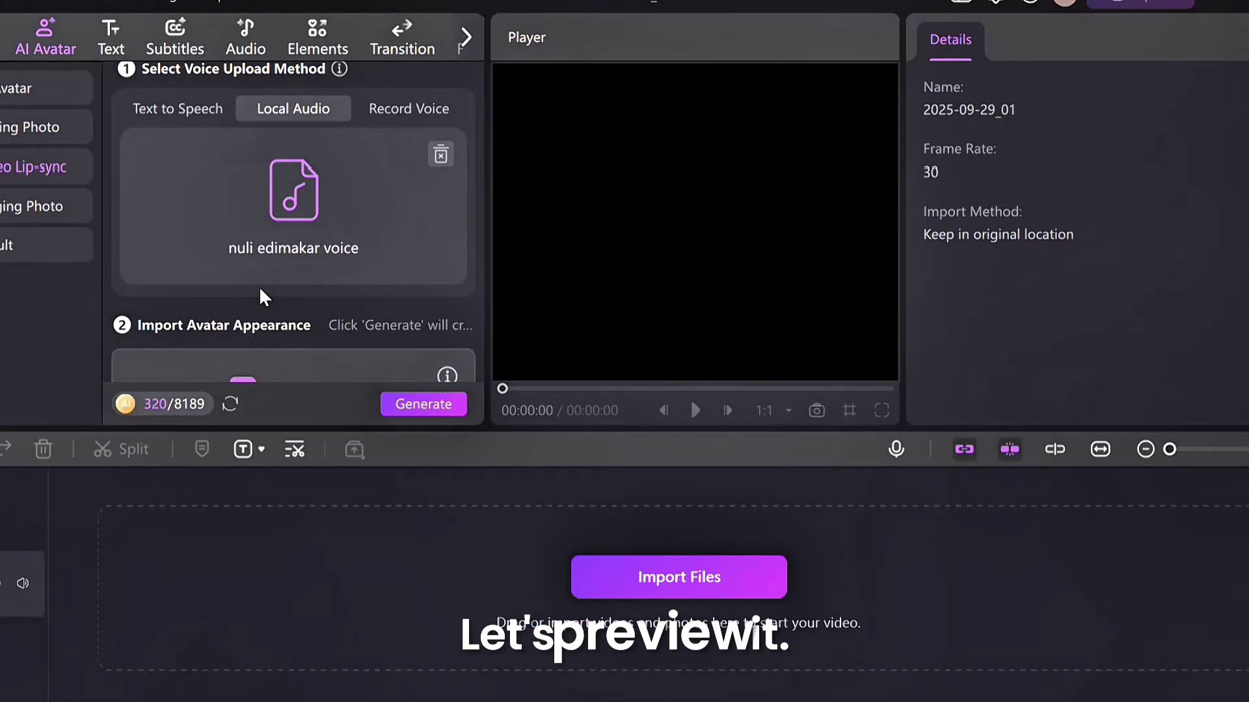
click(290, 189)
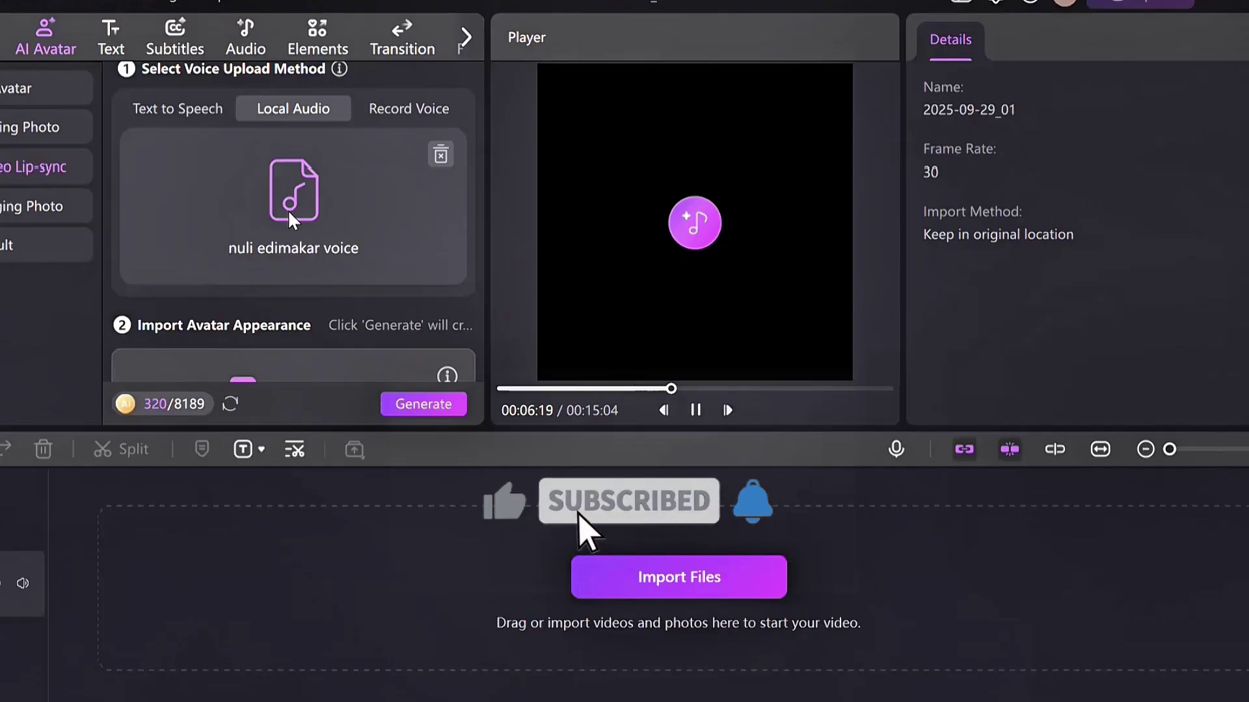
Step: Import 'nuli video' as the avatar appearance
scroll(259, 271, down, 3)
click(260, 275)
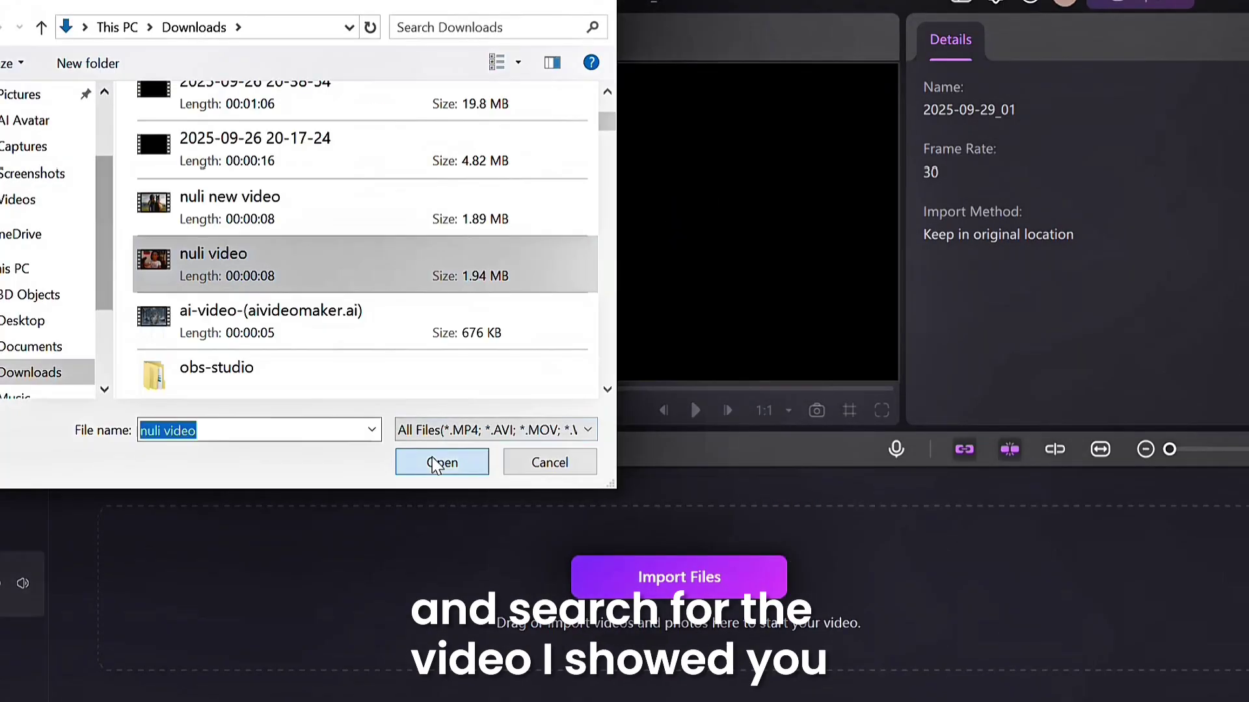
click(433, 461)
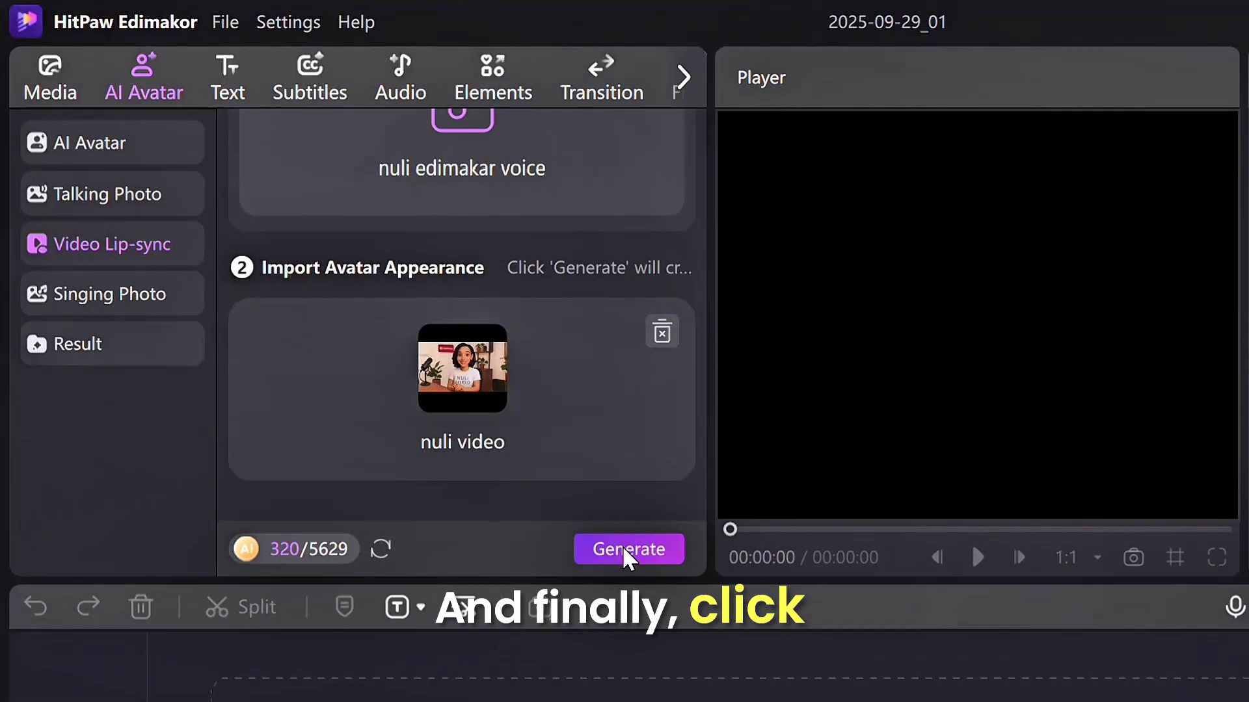
Step: Generate the lip-synced video, adding a new 2025_09_30(1) entry to the Result gallery
click(628, 548)
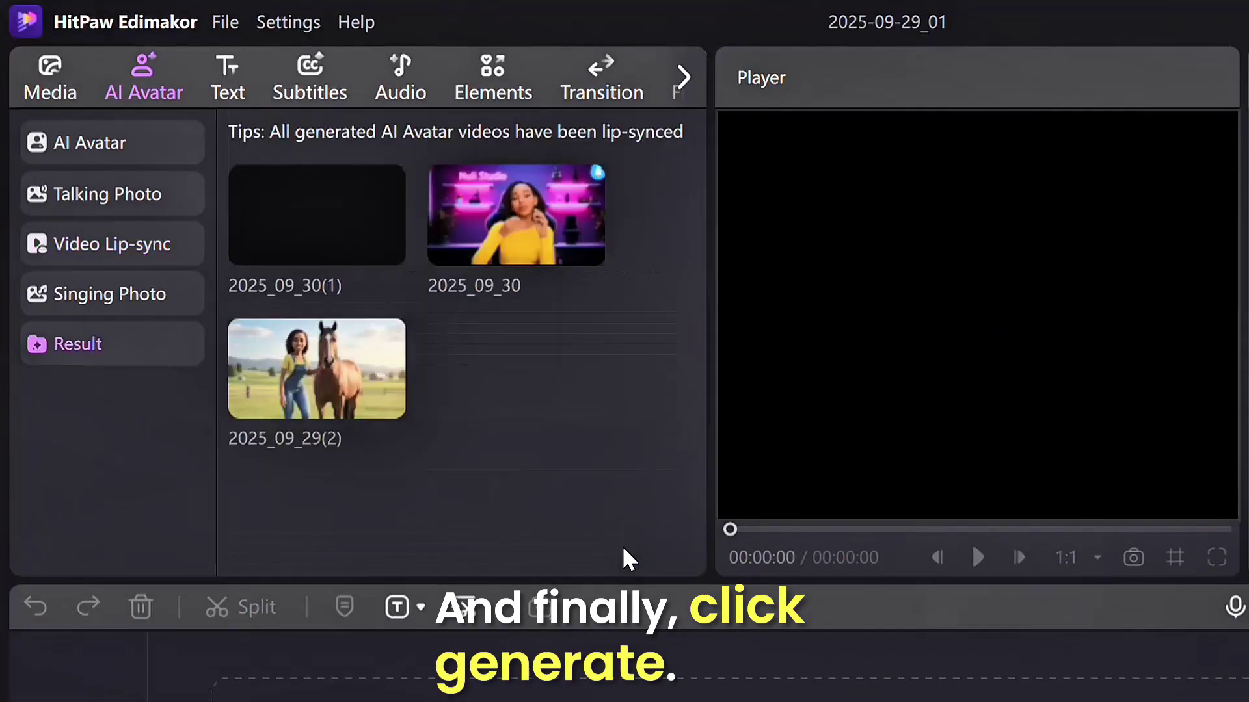